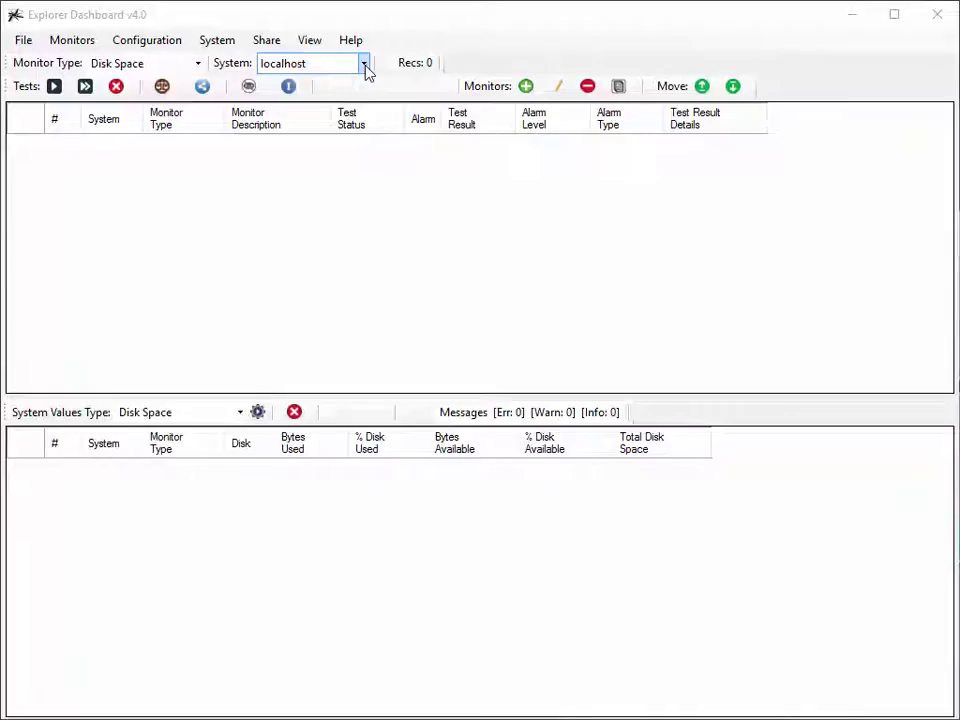
Step: Select system 190.168.1.201 and load its Disk Space system values
{"action": "left_click", "coordinate": [366, 66]}
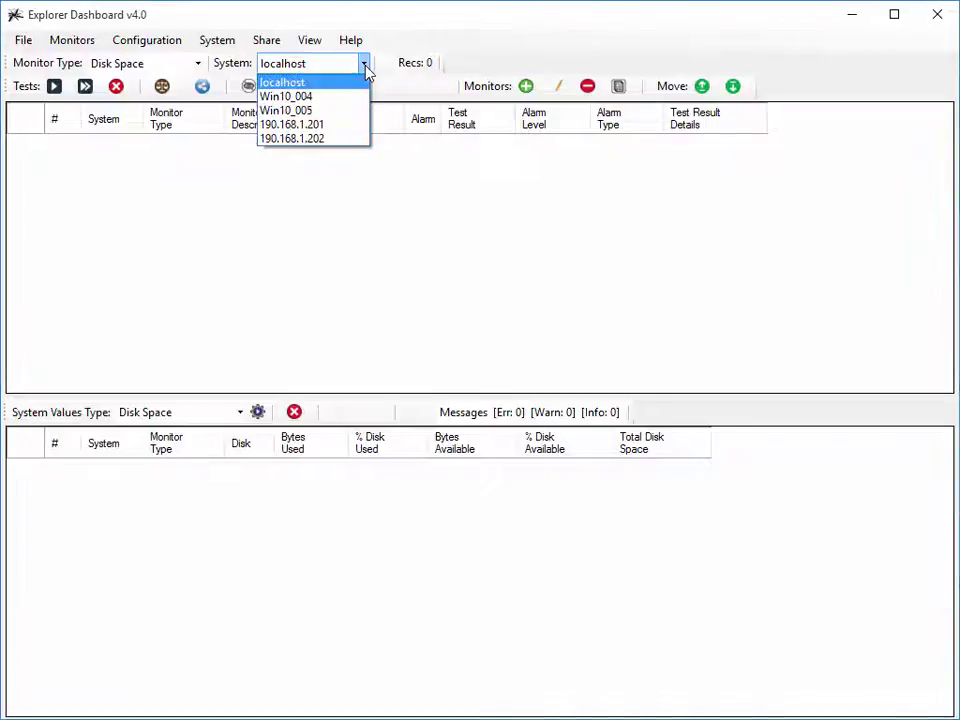
{"action": "left_click", "coordinate": [361, 126]}
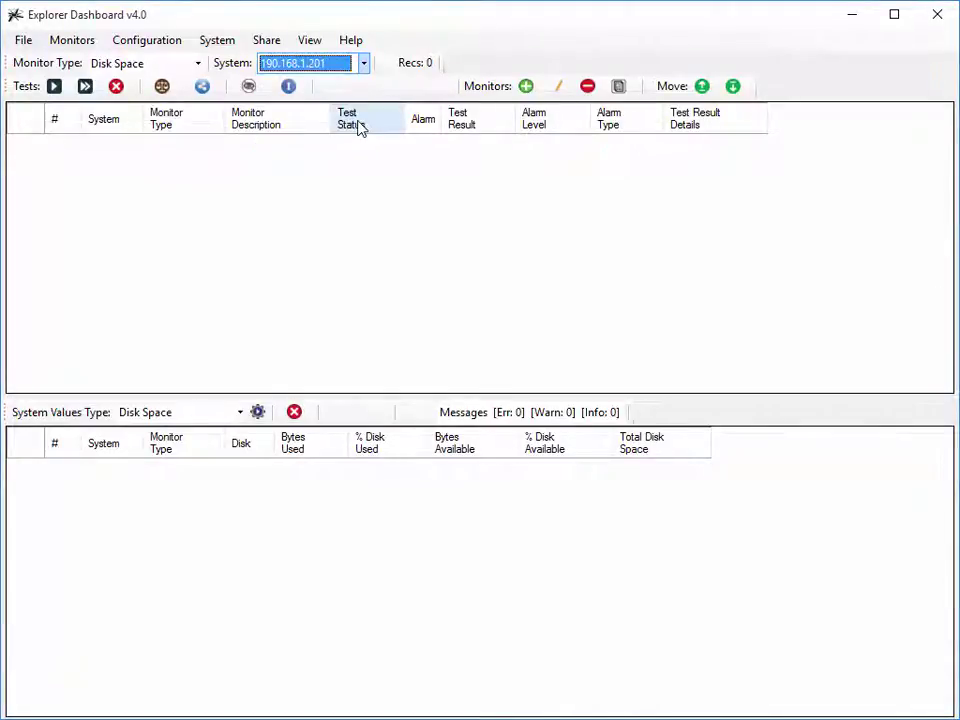
{"action": "left_click", "coordinate": [241, 412]}
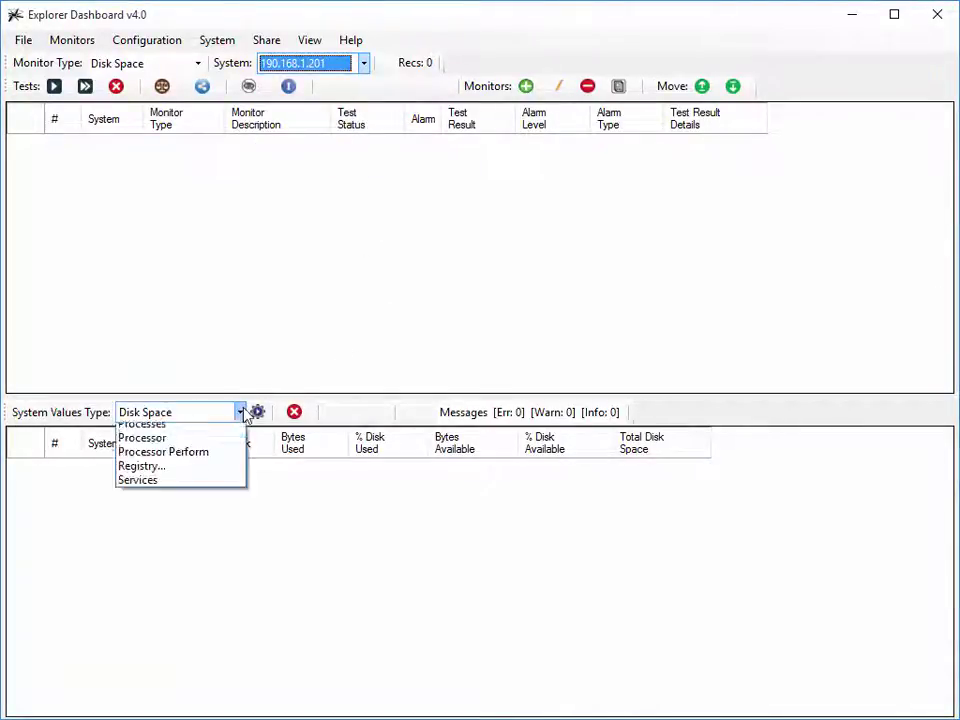
{"action": "left_click", "coordinate": [222, 431]}
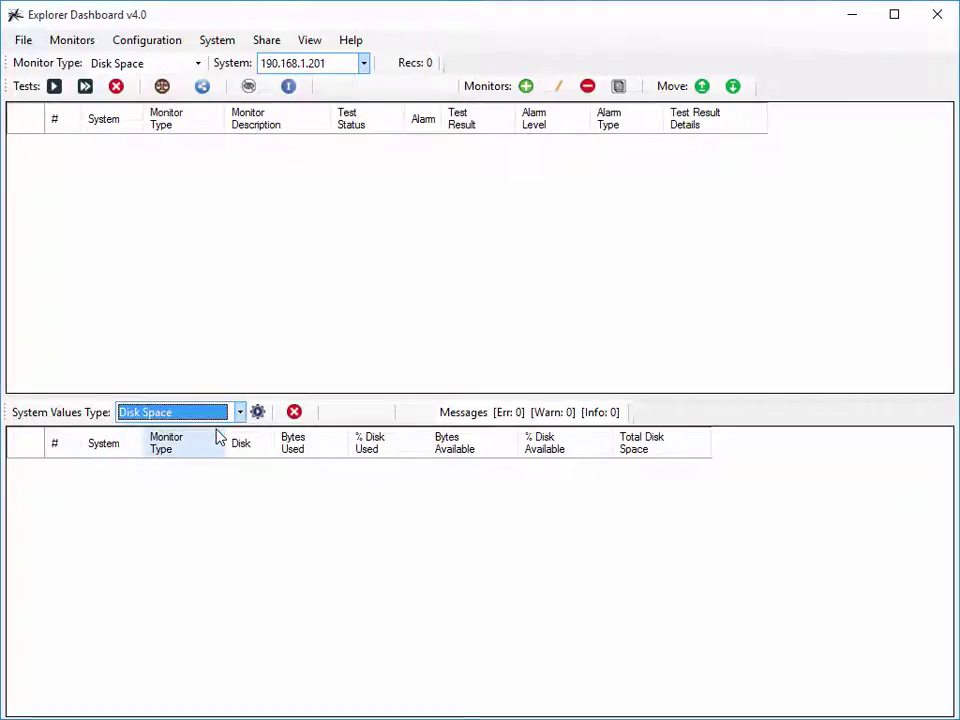
{"action": "left_click", "coordinate": [257, 412]}
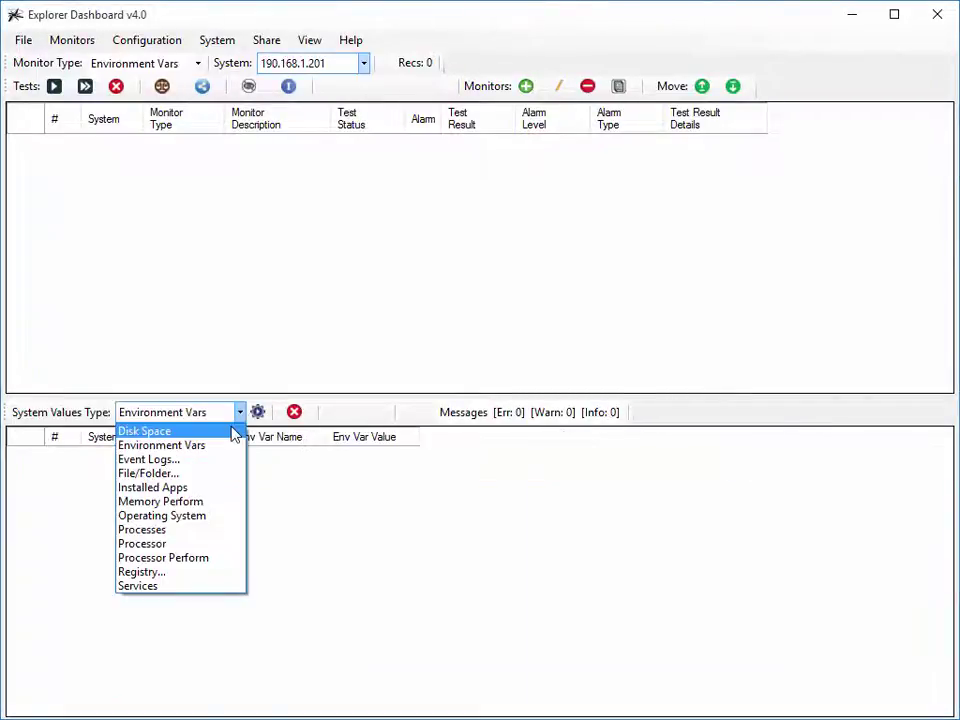
Step: Load the Environment Vars system values and enlarge the system values area to fit all the rows
{"action": "left_click", "coordinate": [227, 454]}
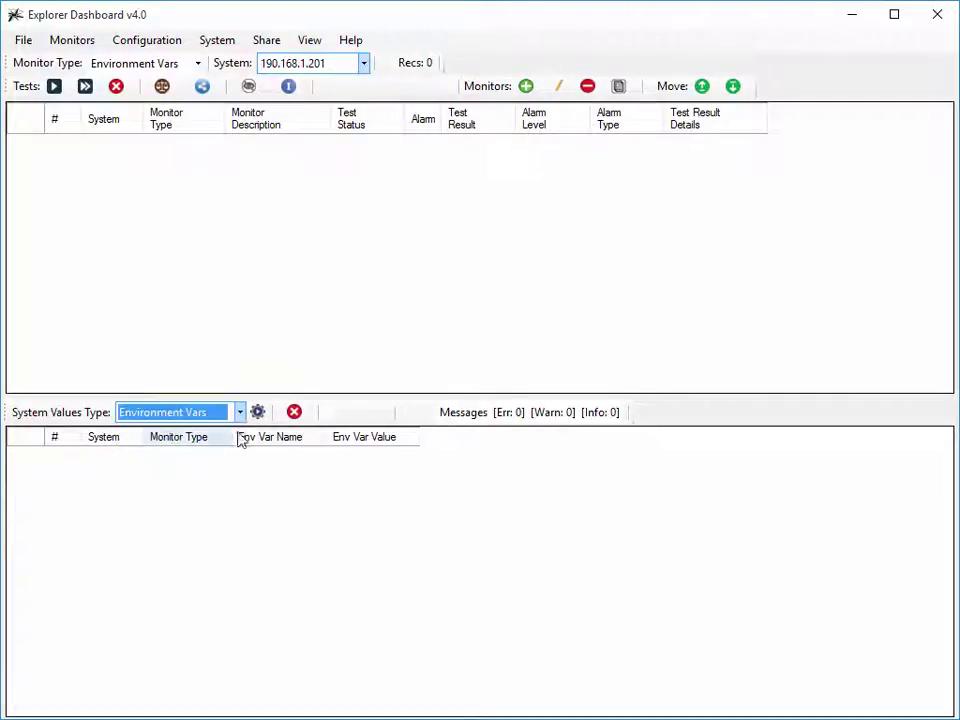
{"action": "left_click", "coordinate": [258, 414]}
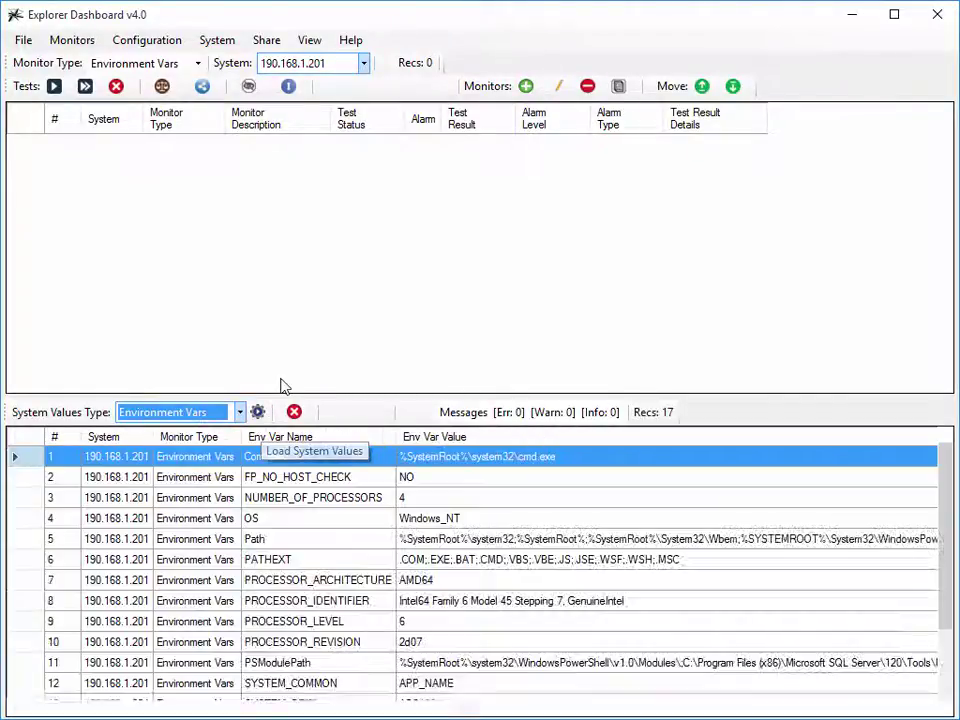
{"action": "left_click", "coordinate": [288, 86]}
{"action": "left_click_drag", "start_coordinate": [390, 357], "coordinate": [392, 306]}
{"action": "left_click", "coordinate": [473, 494]}
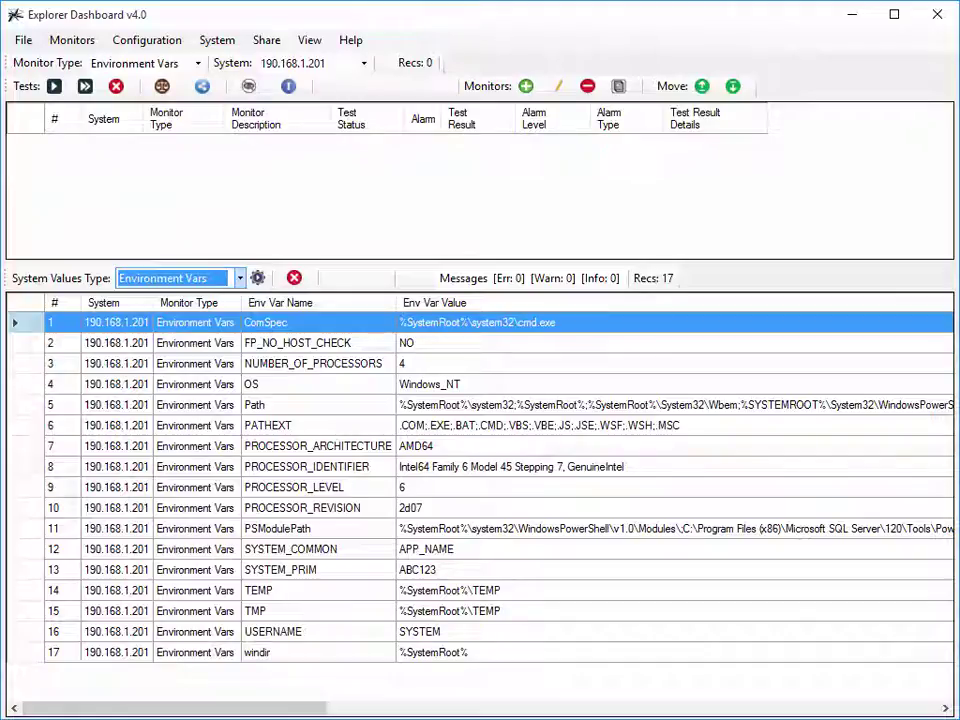
Step: Switch the system values type to Event Logs and open its loading criteria, reviewing the available systems and log files
{"action": "left_click", "coordinate": [239, 278]}
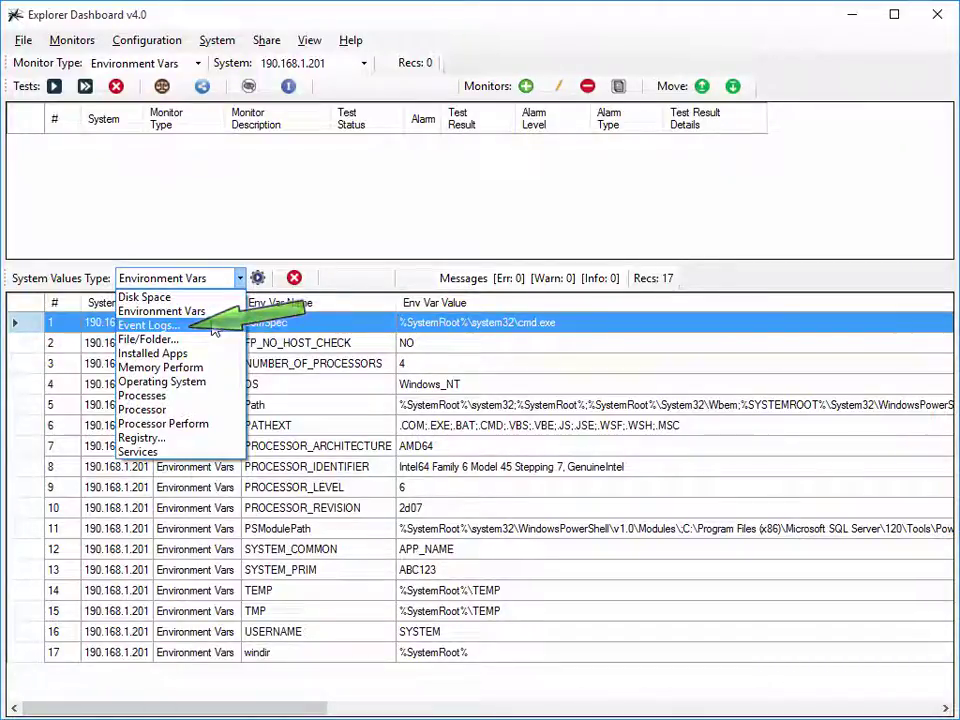
{"action": "left_click", "coordinate": [213, 326]}
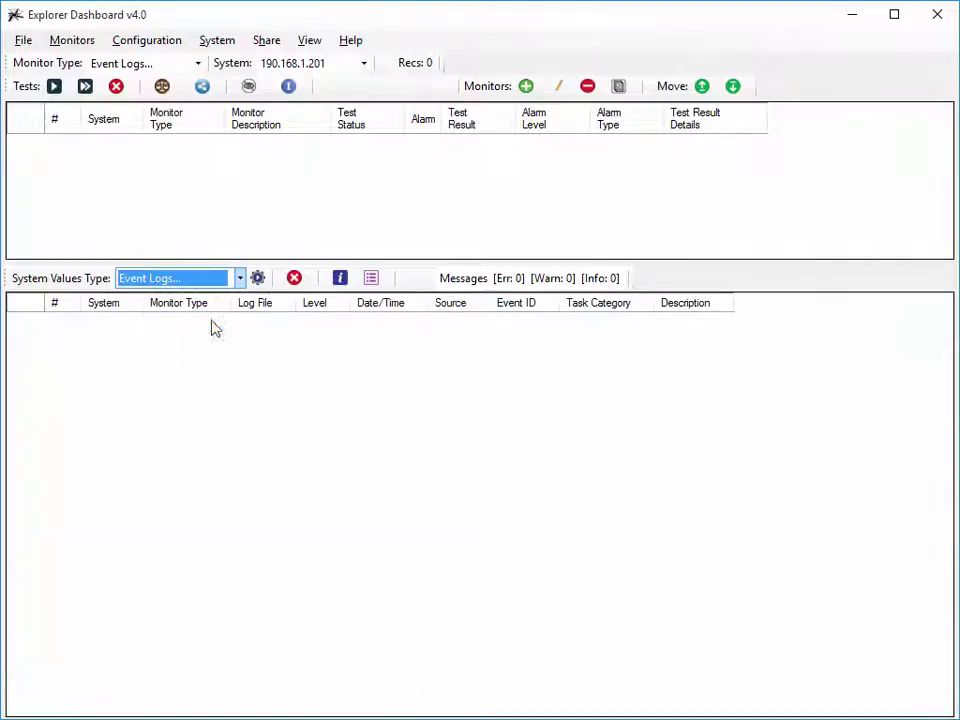
{"action": "left_click", "coordinate": [260, 279]}
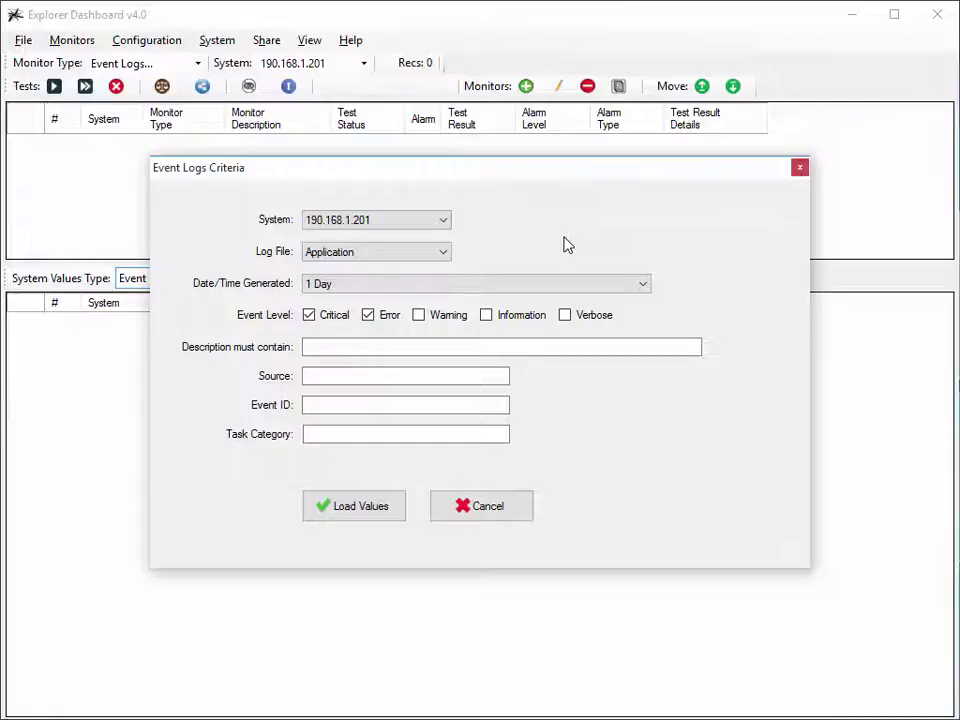
{"action": "left_click", "coordinate": [443, 221]}
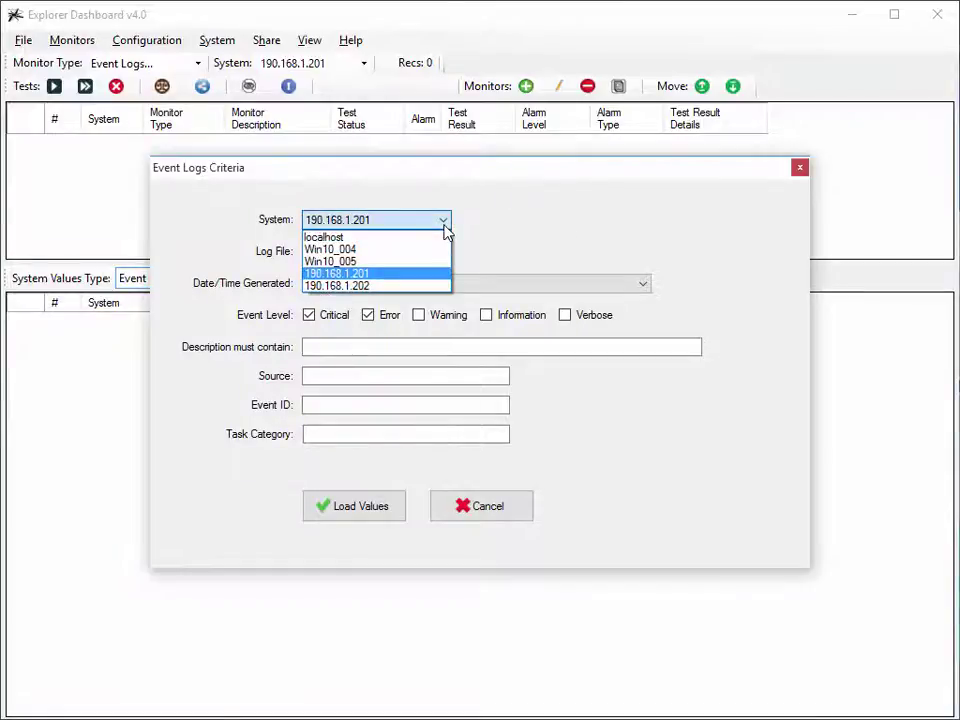
{"action": "left_click", "coordinate": [445, 229]}
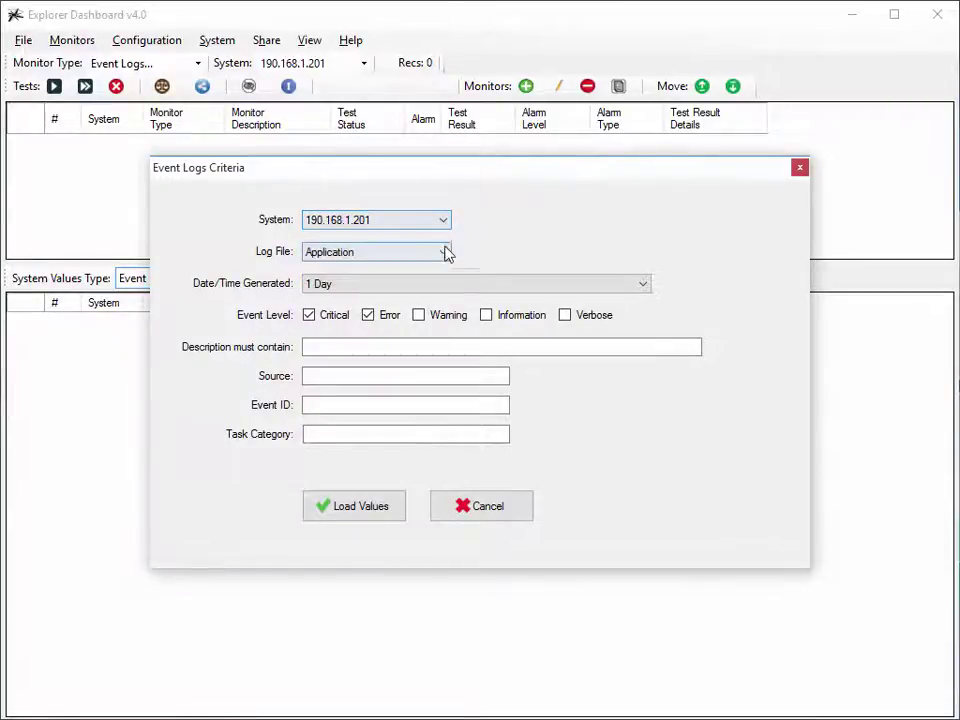
{"action": "left_click", "coordinate": [445, 256]}
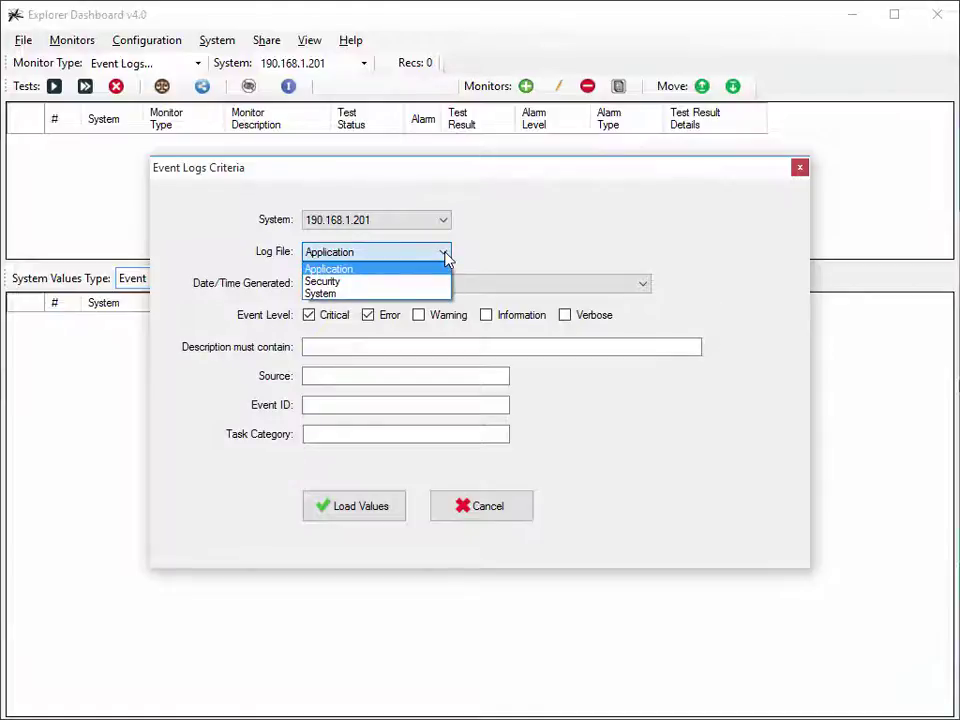
{"action": "left_click", "coordinate": [446, 257]}
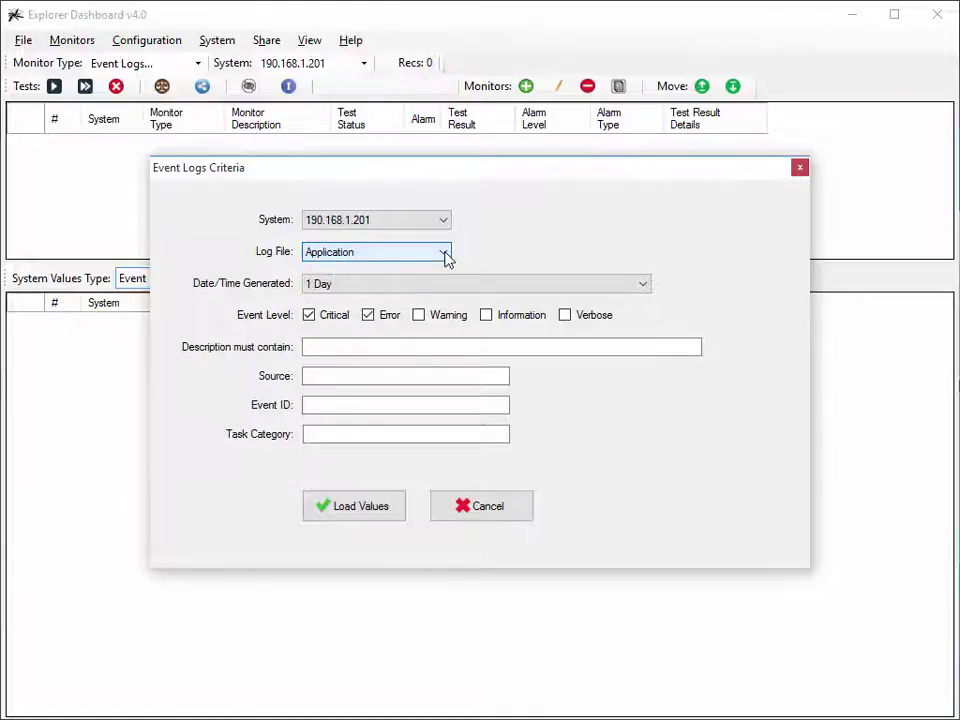
{"action": "left_click", "coordinate": [645, 286]}
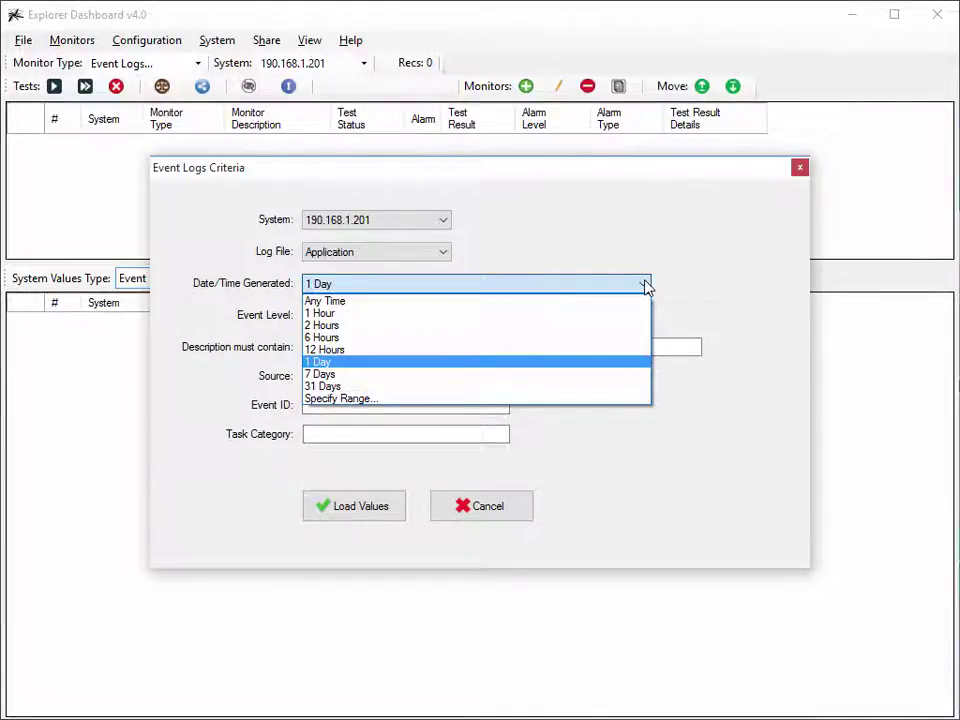
{"action": "left_click", "coordinate": [537, 400]}
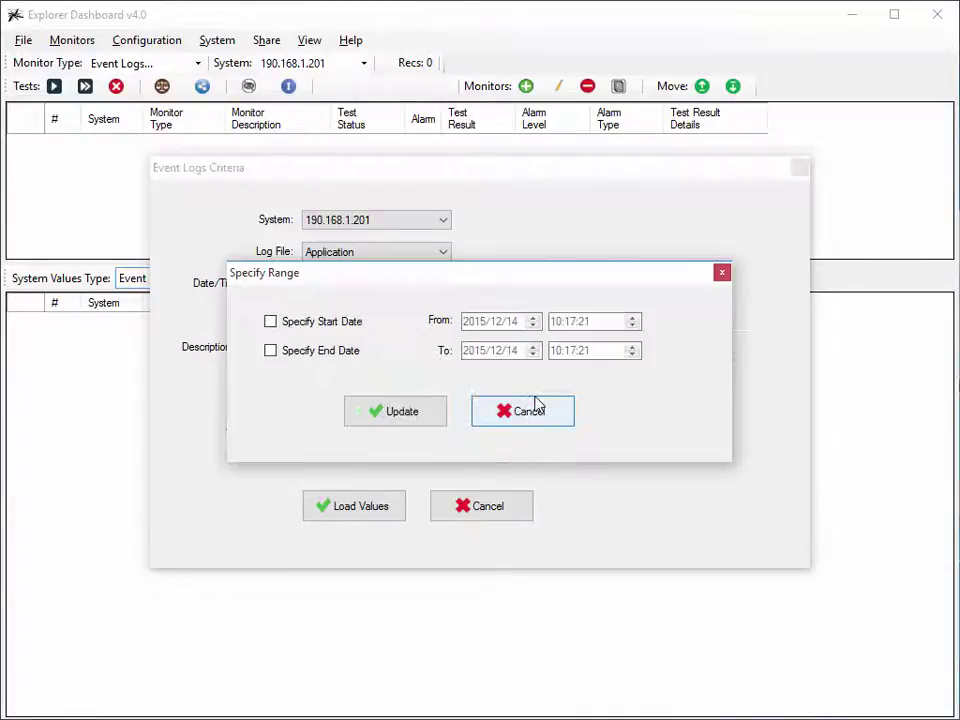
{"action": "left_click", "coordinate": [345, 324]}
{"action": "left_click", "coordinate": [336, 353]}
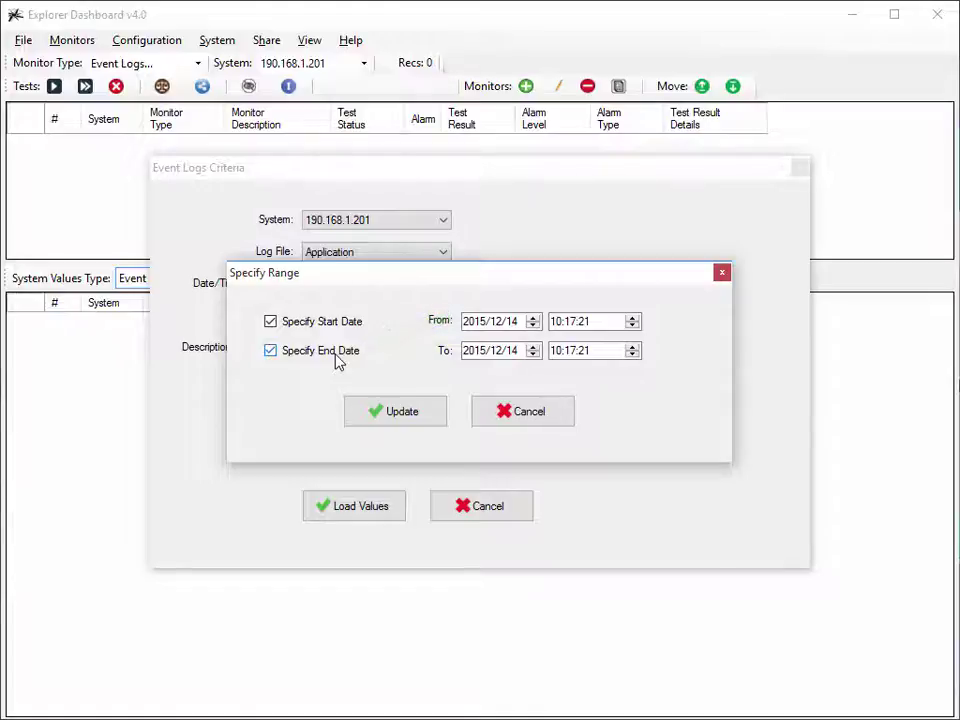
{"action": "left_click", "coordinate": [503, 411]}
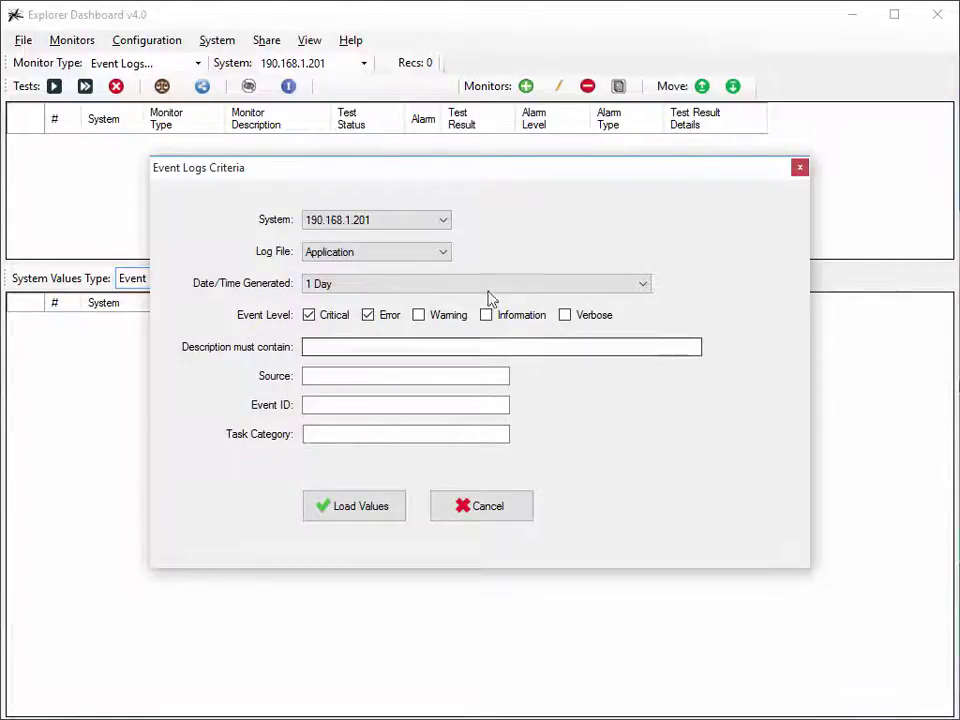
Step: Preview the event level options for the Security and System log files, and return the log file to Application
{"action": "left_click", "coordinate": [445, 255]}
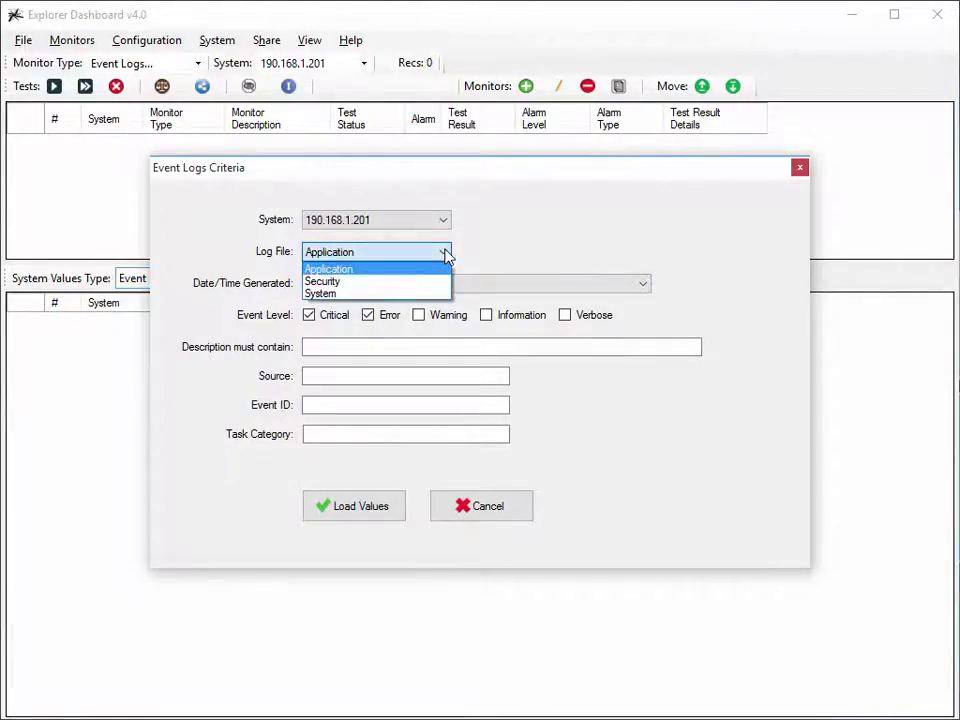
{"action": "left_click", "coordinate": [403, 282]}
{"action": "left_click", "coordinate": [403, 258]}
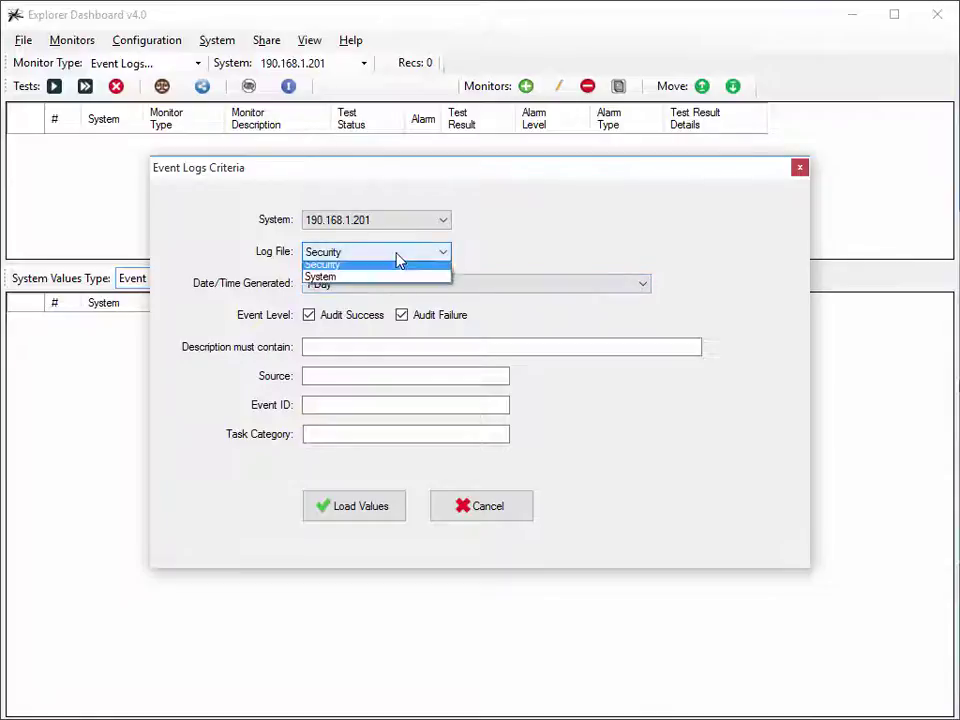
{"action": "left_click", "coordinate": [386, 295]}
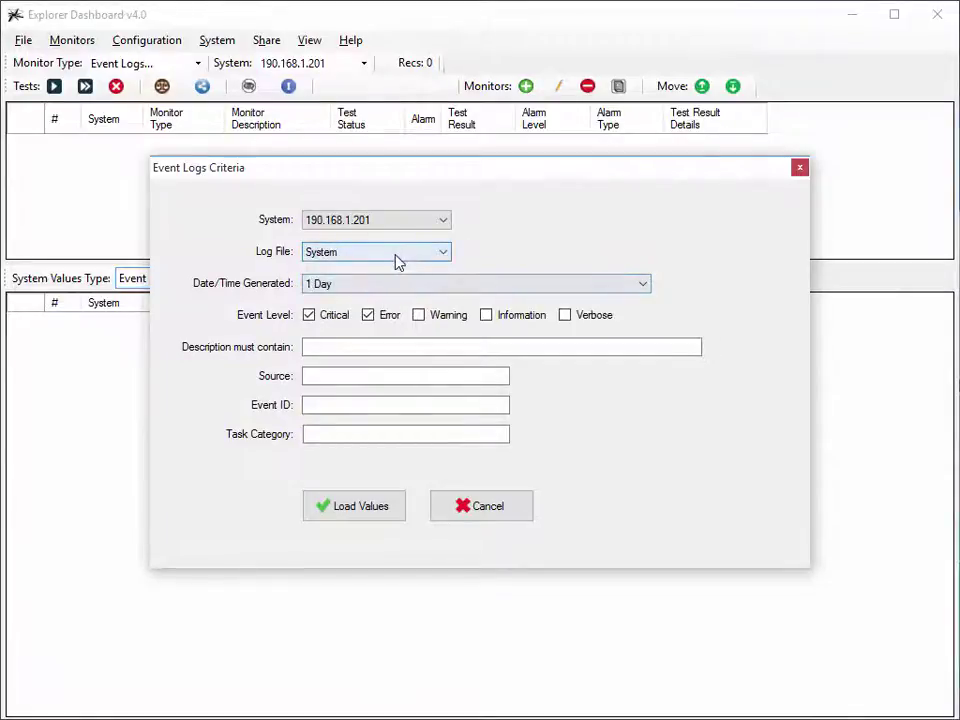
{"action": "left_click", "coordinate": [396, 257]}
{"action": "left_click", "coordinate": [392, 271]}
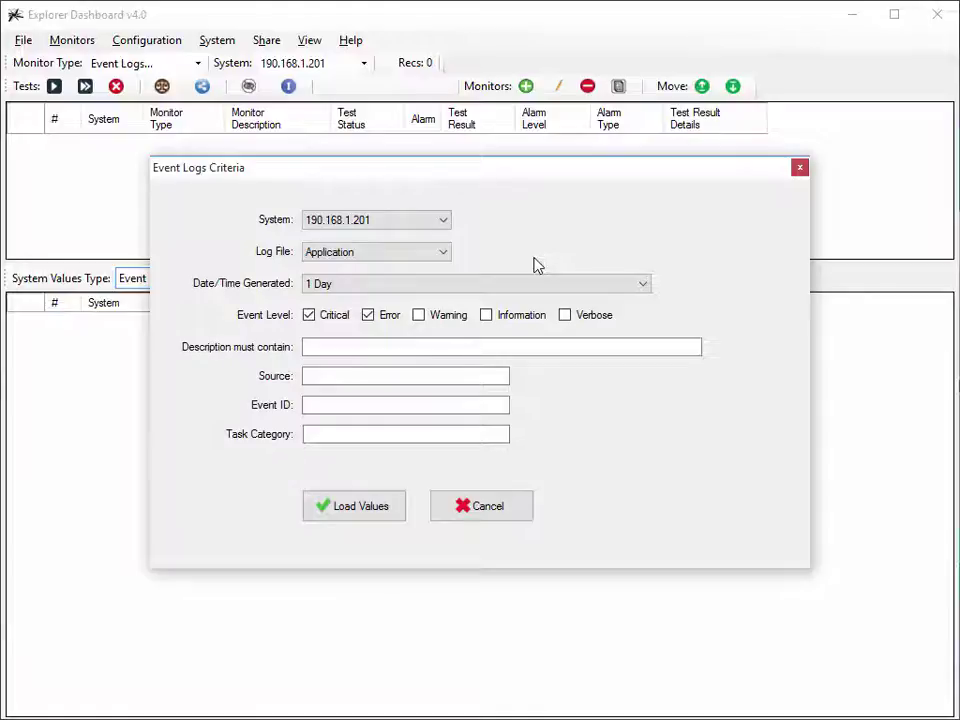
Step: Load the Application event log's Critical and Error entries for 1 Day and review the resulting rows
{"action": "left_click", "coordinate": [362, 507]}
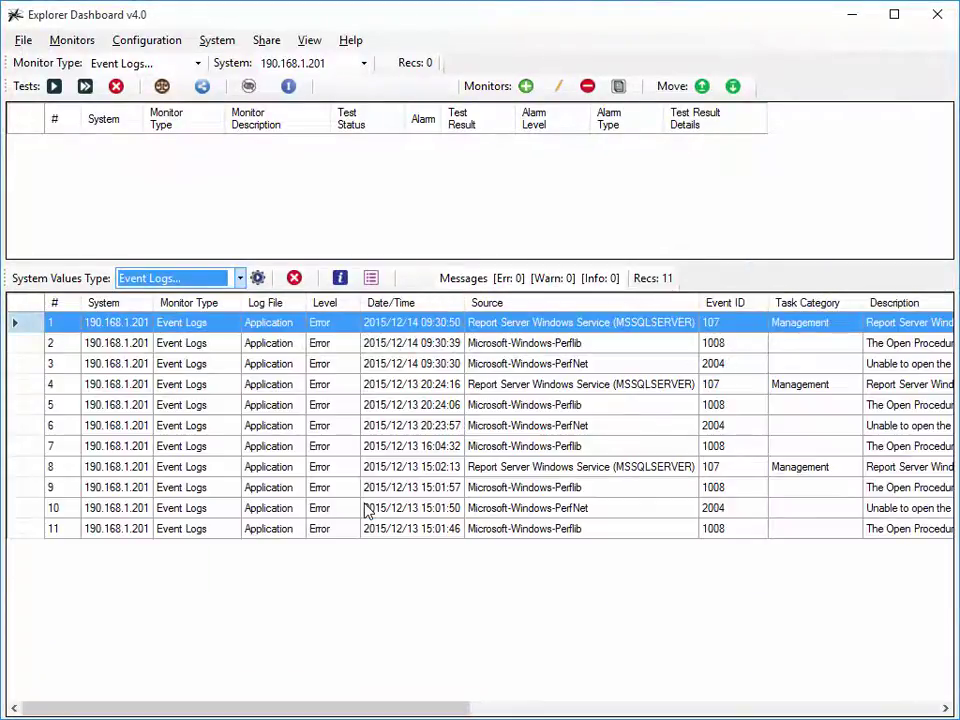
{"action": "left_click", "coordinate": [245, 717]}
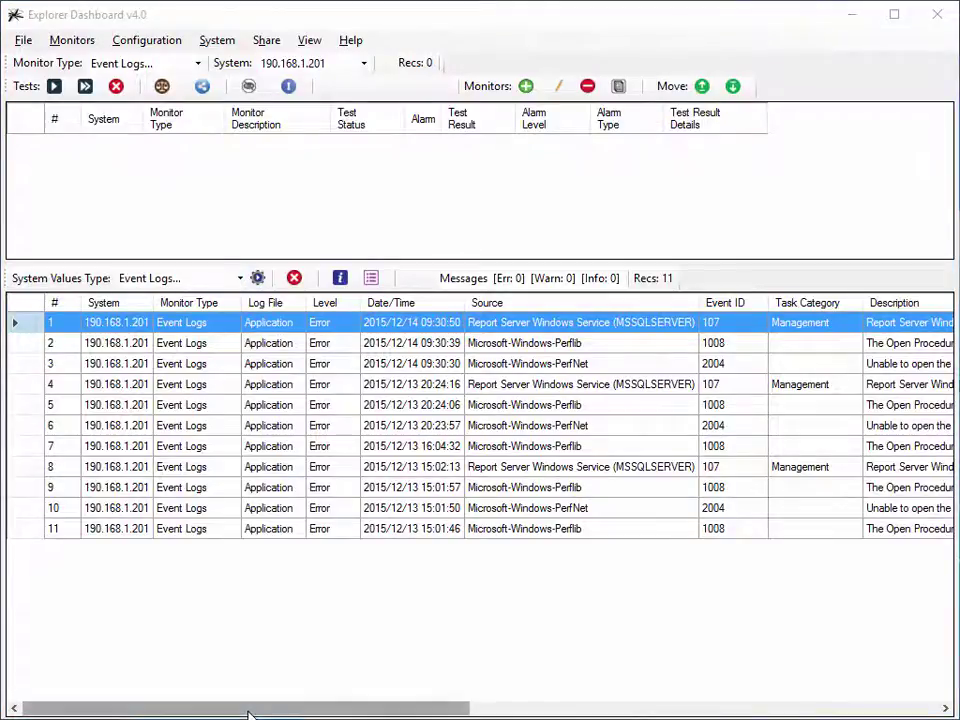
{"action": "left_click_drag", "start_coordinate": [246, 711], "coordinate": [275, 713]}
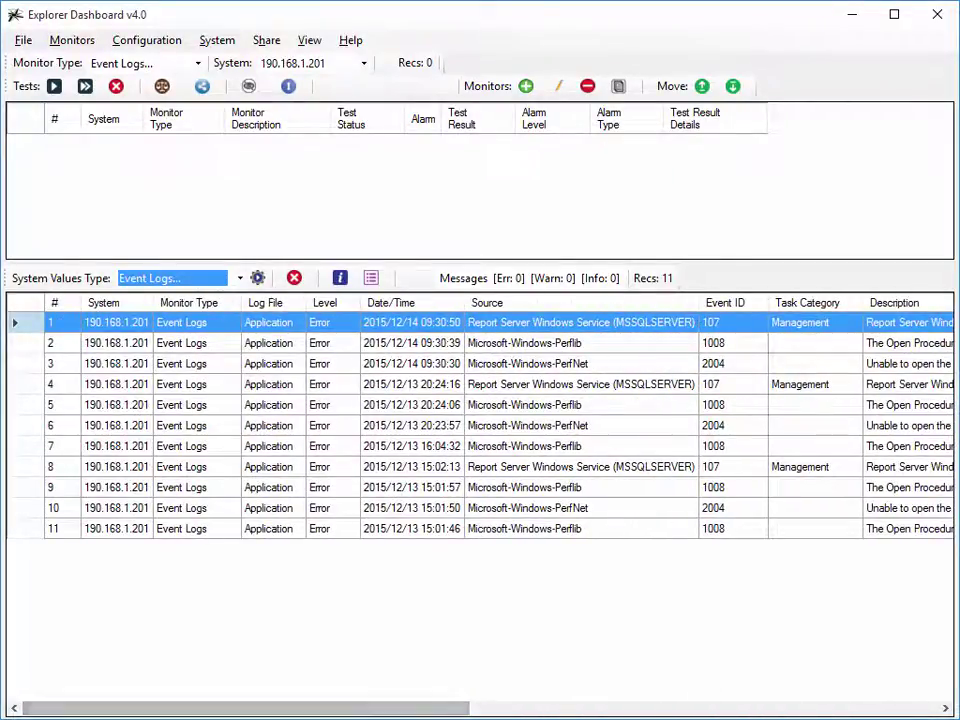
Step: Switch the system values type to File/Folder and open its loading criteria, reviewing the available systems
{"action": "left_click", "coordinate": [240, 279]}
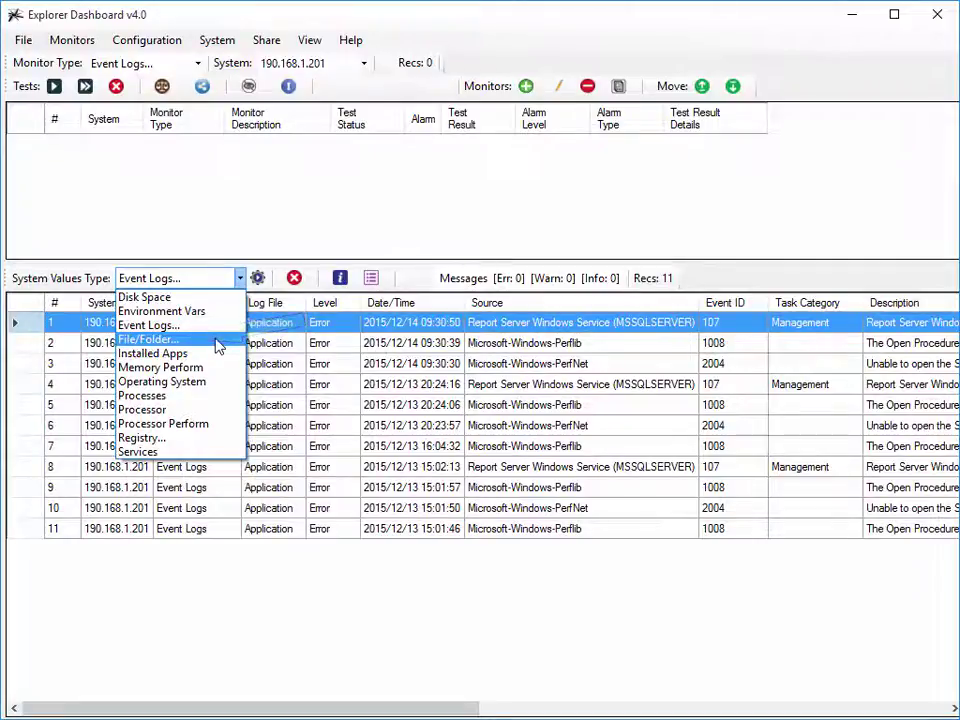
{"action": "left_click", "coordinate": [216, 340]}
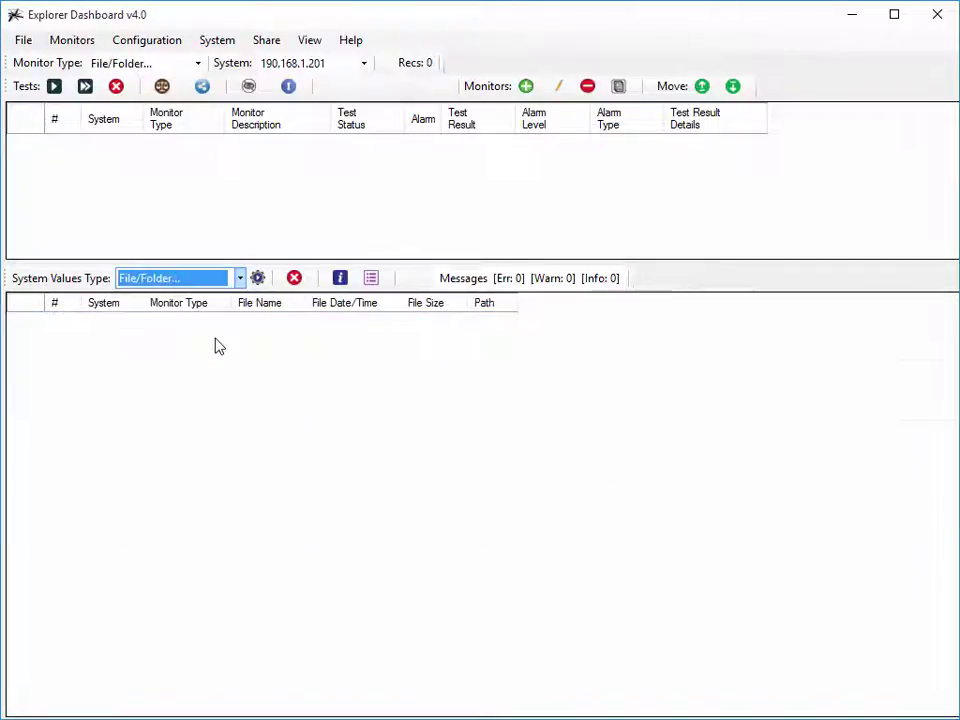
{"action": "left_click", "coordinate": [257, 279]}
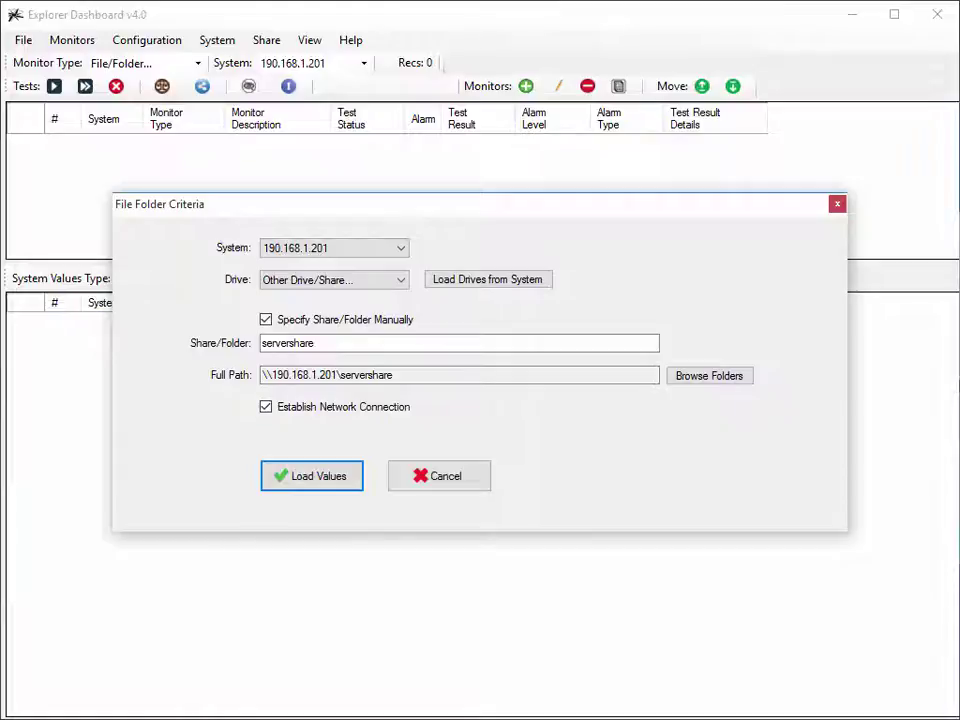
{"action": "left_click", "coordinate": [401, 249]}
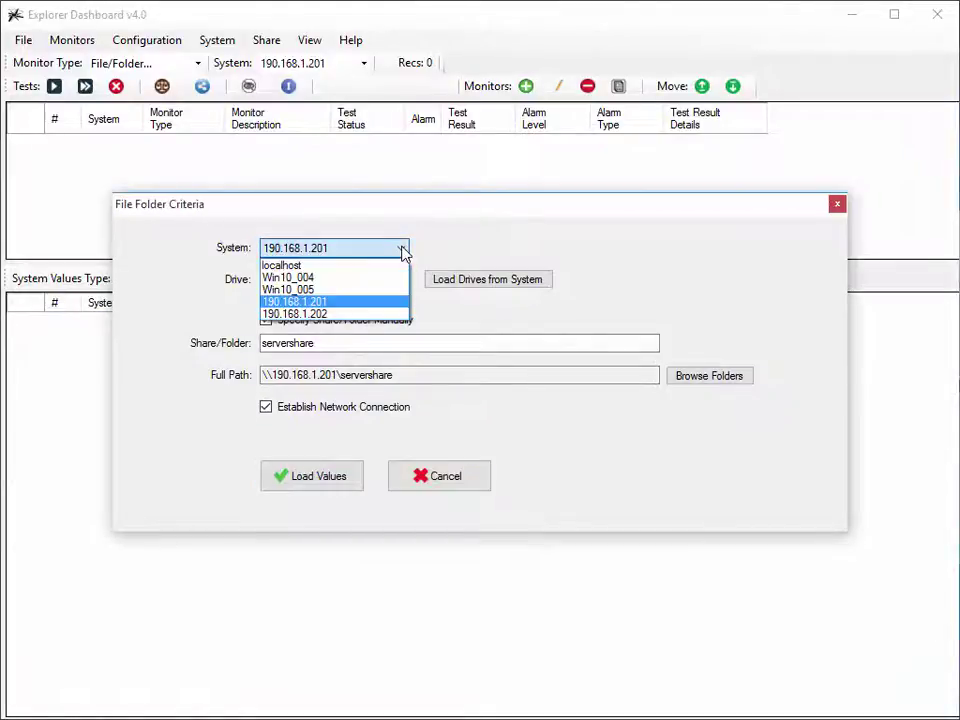
{"action": "left_click", "coordinate": [403, 252]}
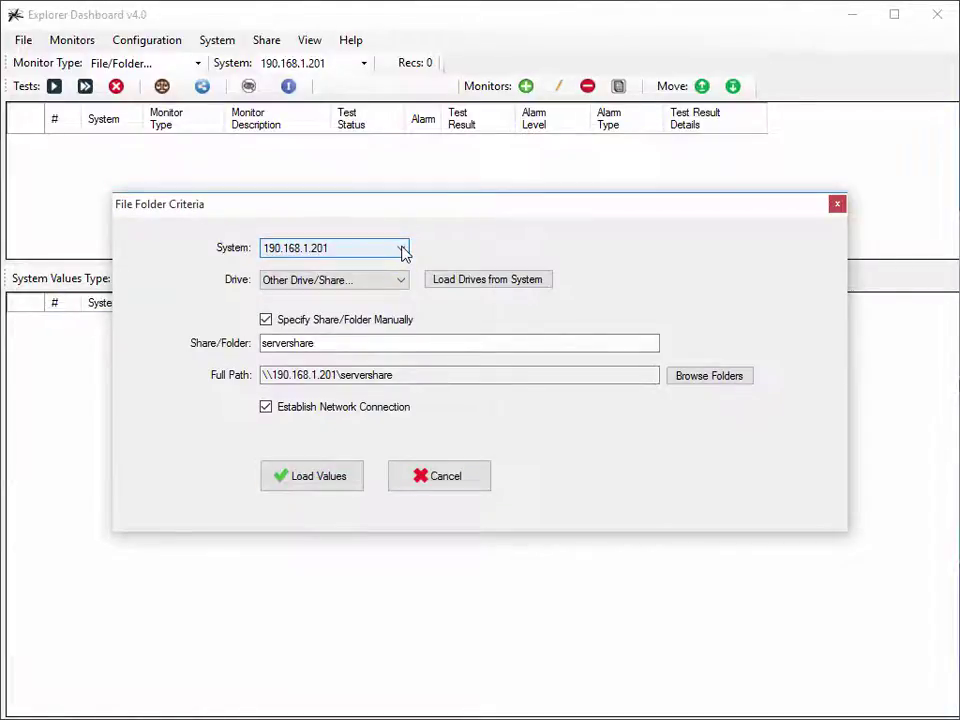
Step: Load the drives from system 190.168.1.201, review the drive choices, and set the drive back to Other Drive/Share
{"action": "left_click", "coordinate": [401, 280]}
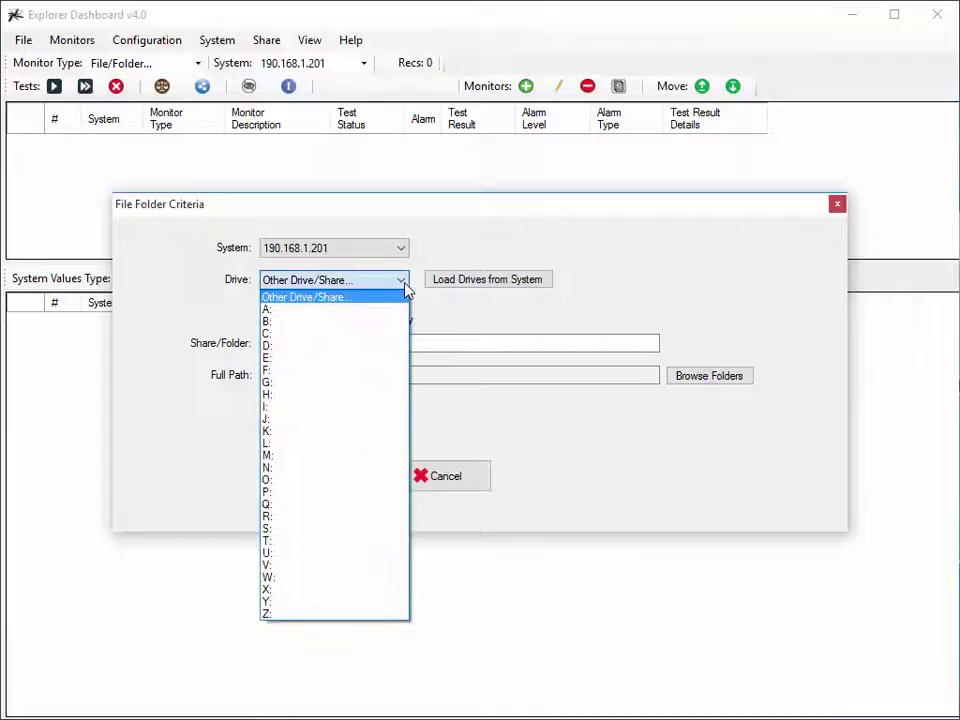
{"action": "left_click", "coordinate": [405, 288]}
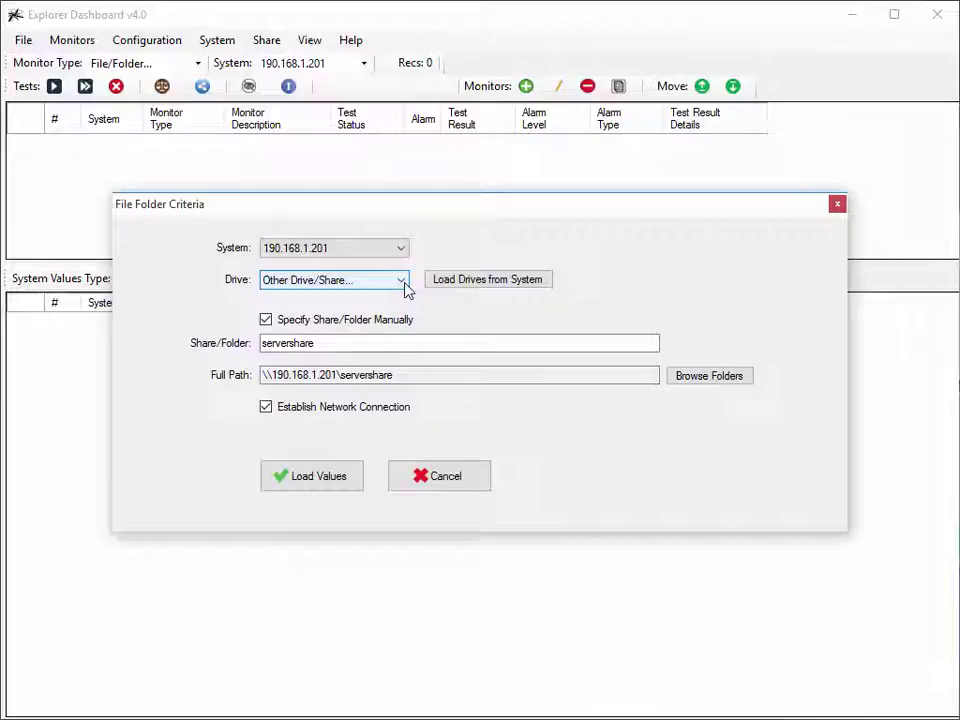
{"action": "left_click", "coordinate": [530, 284]}
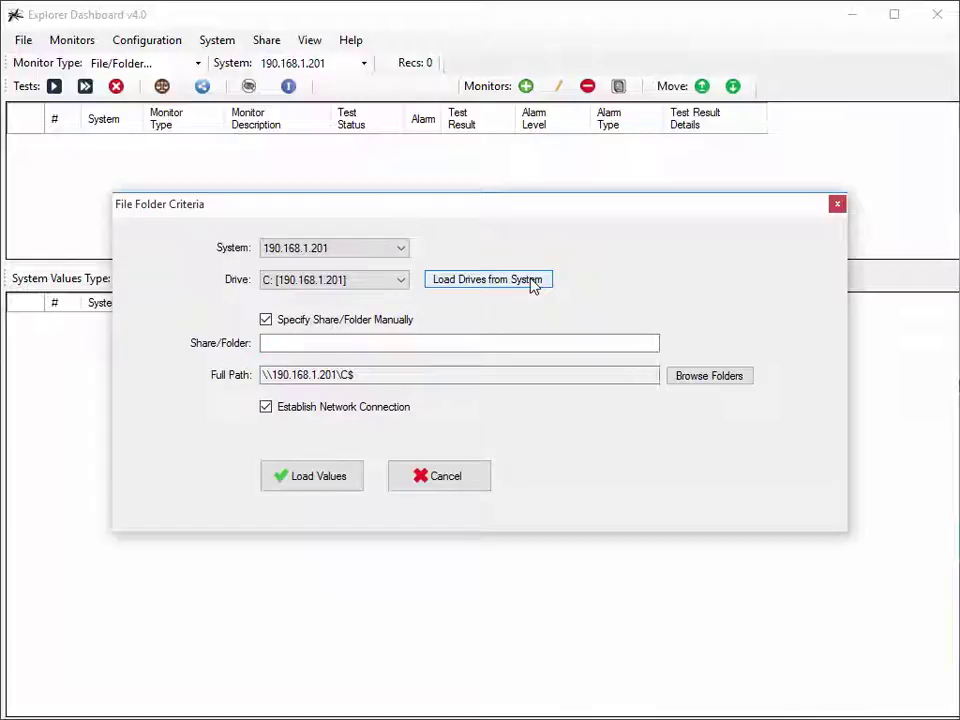
{"action": "left_click", "coordinate": [402, 281]}
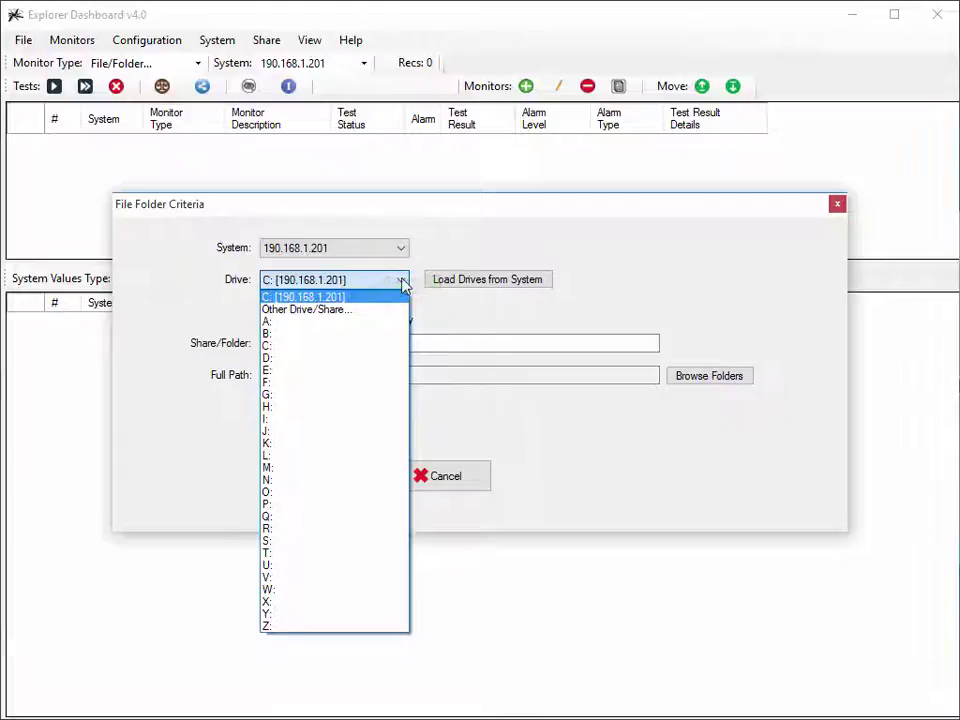
{"action": "left_click", "coordinate": [392, 310]}
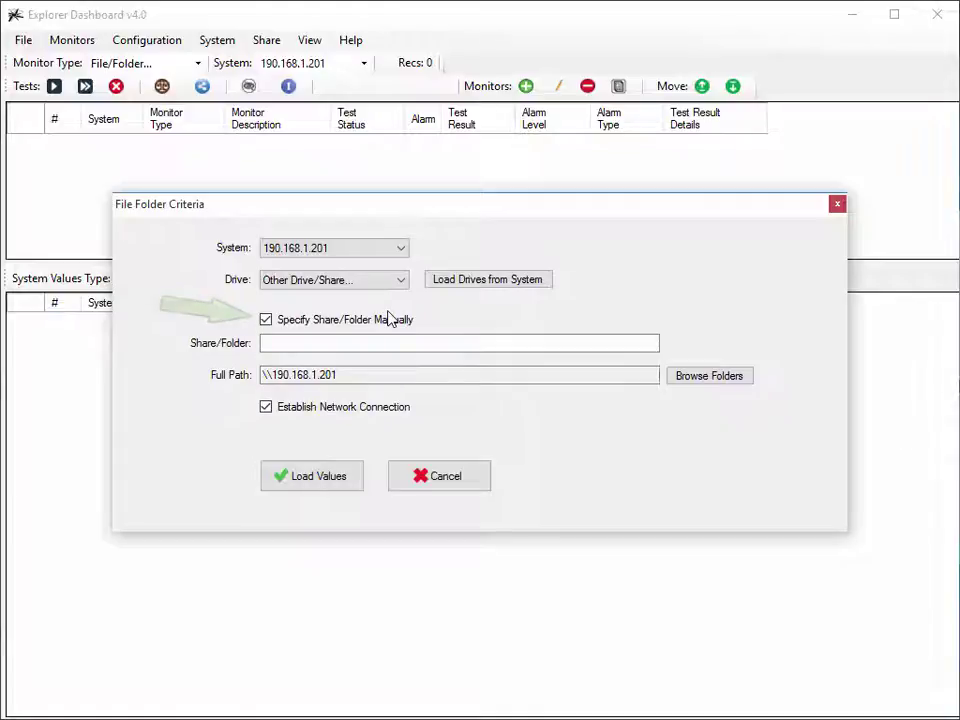
Step: Enter servershare manually as the share/folder, and clear the entry again
{"action": "left_click", "coordinate": [357, 343]}
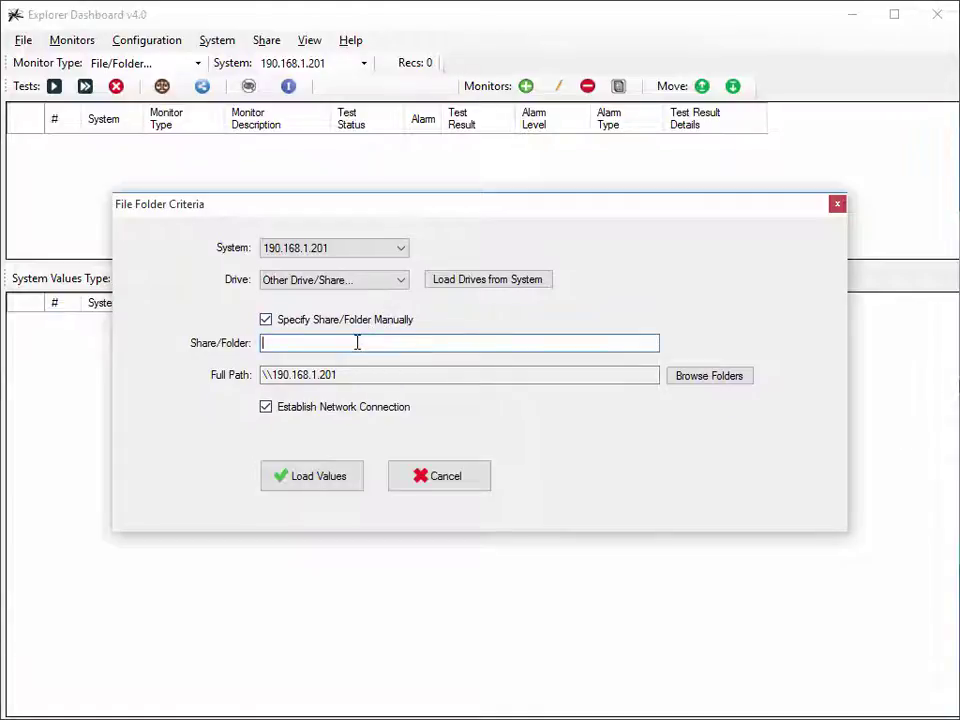
{"action": "type", "text": "servershare"}
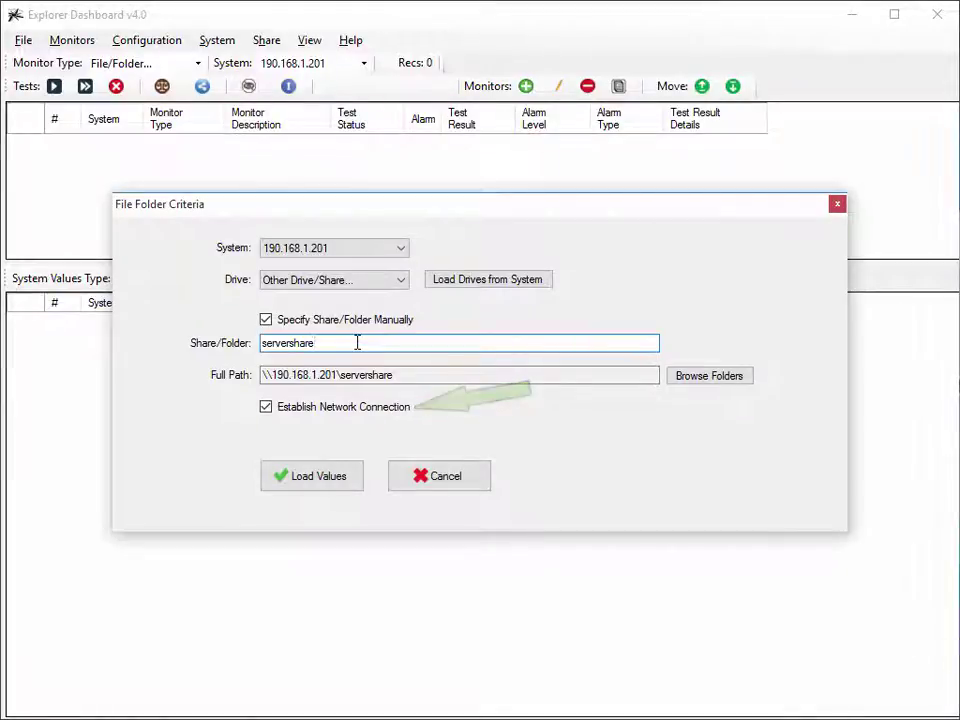
{"action": "left_click_drag", "start_coordinate": [357, 342], "coordinate": [267, 346]}
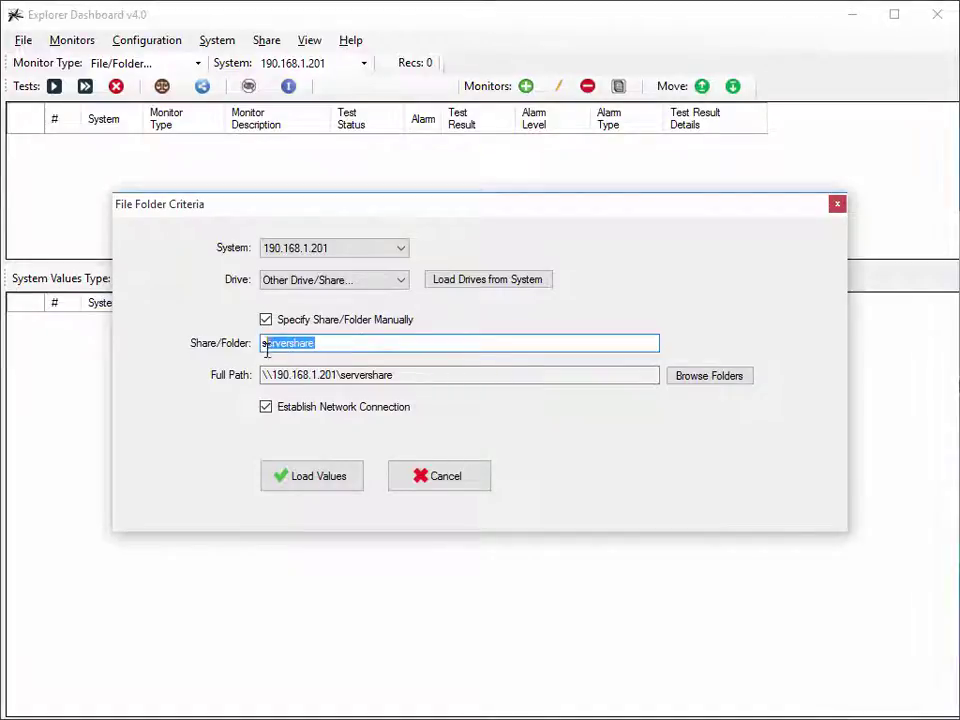
{"action": "key", "text": "BackSpace"}
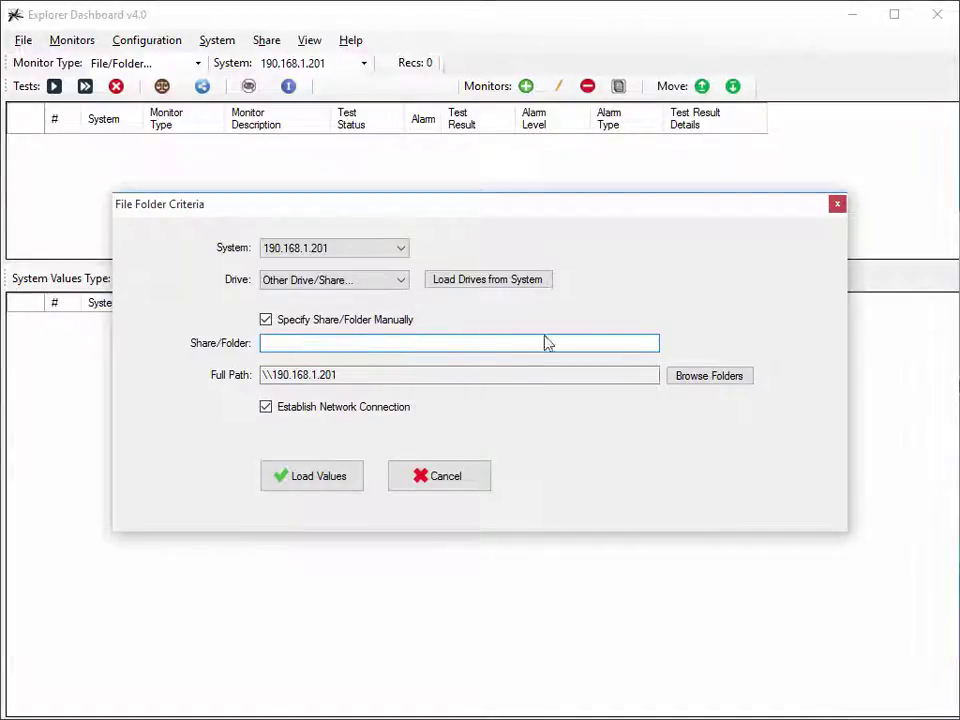
Step: Browse the network to the servershare folder on 190.168.1.201 and load its file values
{"action": "left_click", "coordinate": [707, 377]}
{"action": "left_click", "coordinate": [450, 453]}
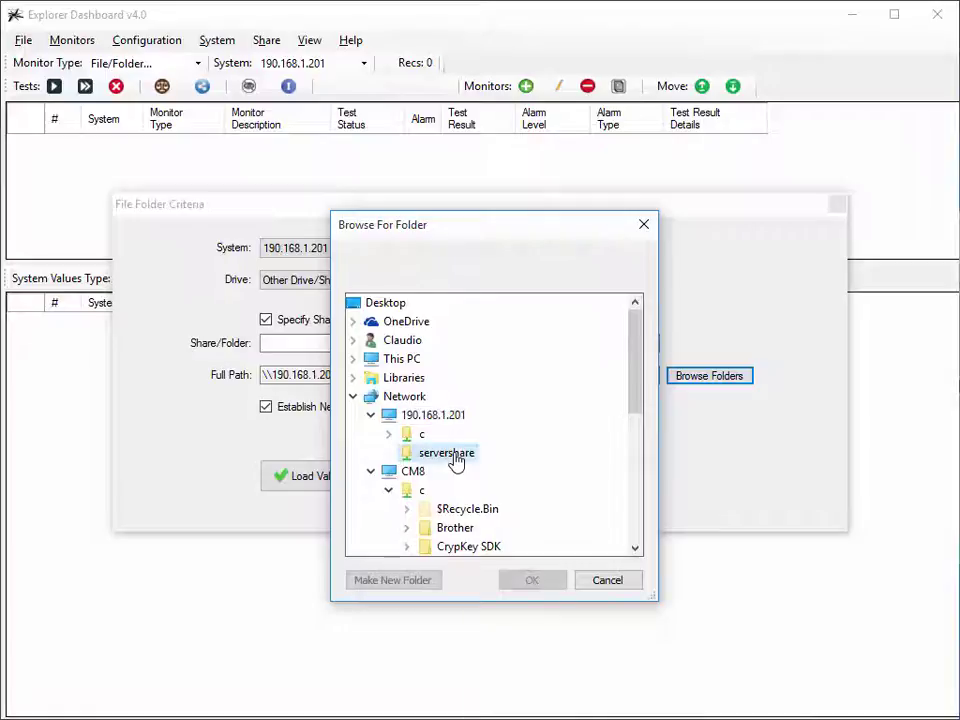
{"action": "left_click", "coordinate": [532, 580]}
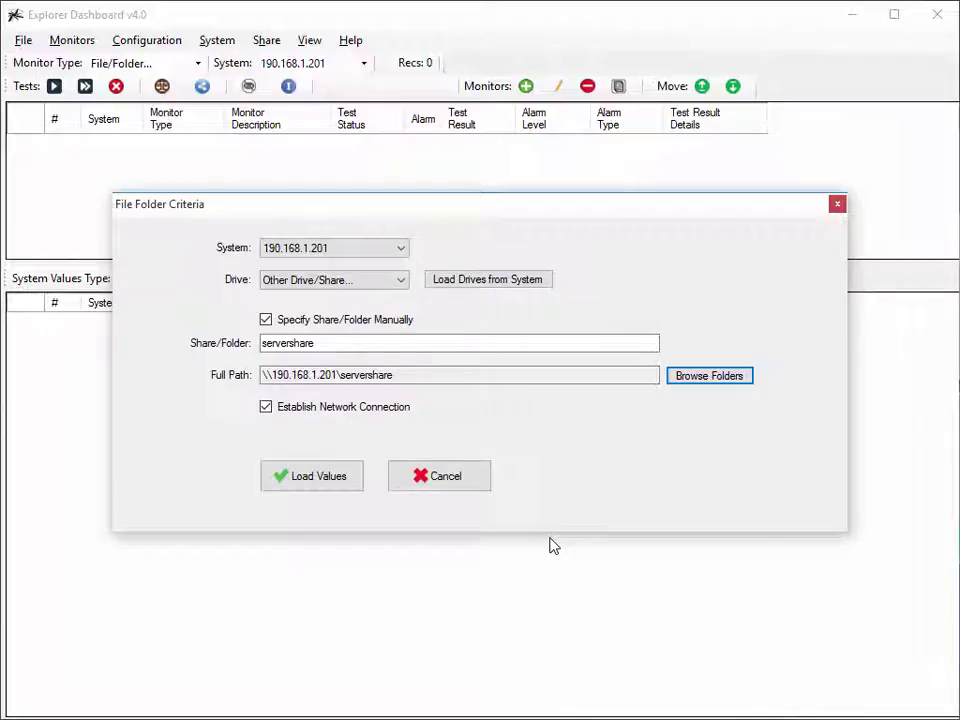
{"action": "left_click", "coordinate": [349, 484]}
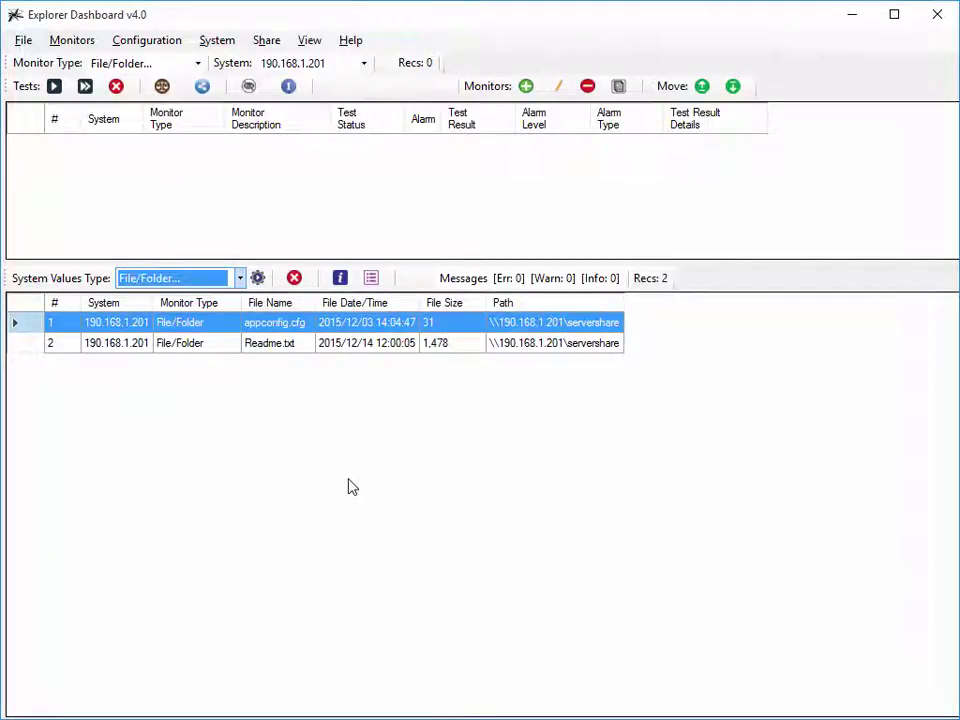
Step: Switch the system values type to Installed Apps, load its values, and review the whole application list
{"action": "left_click", "coordinate": [240, 278]}
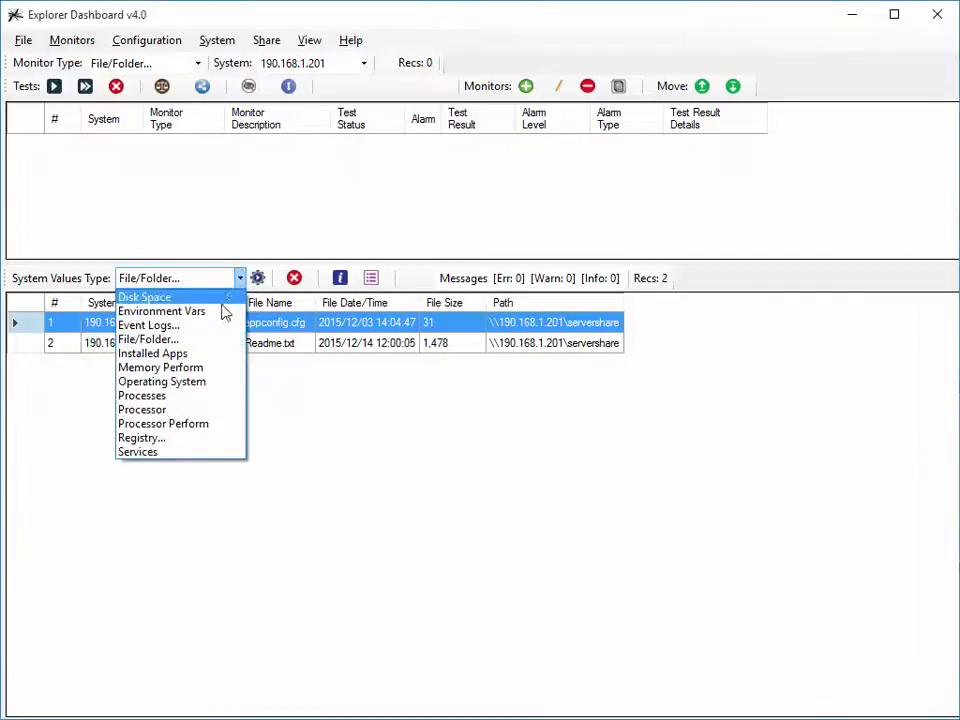
{"action": "left_click", "coordinate": [202, 358]}
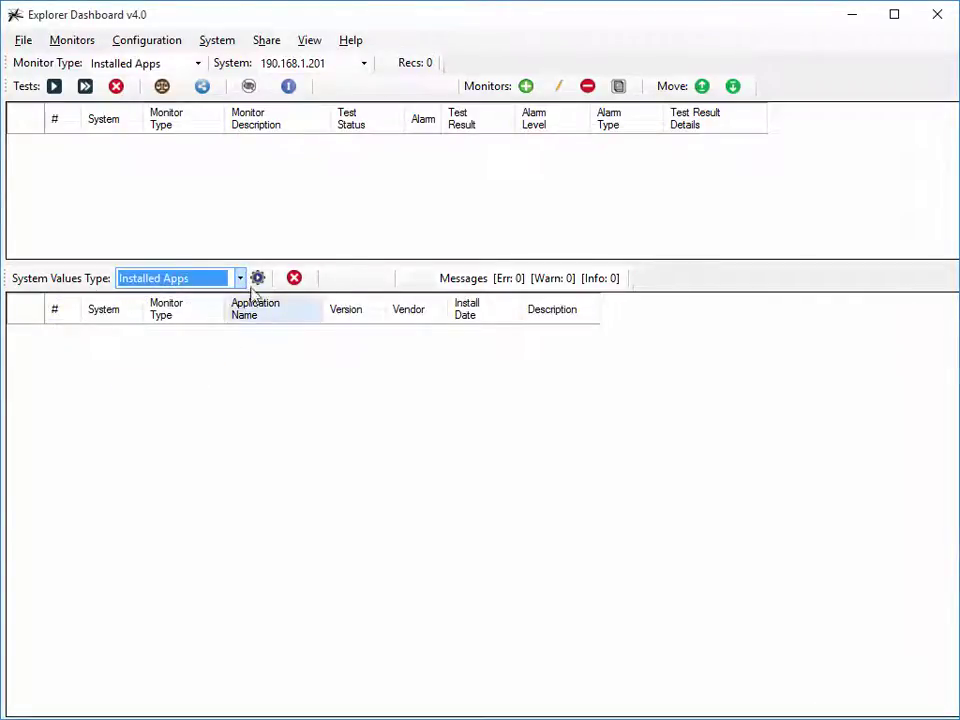
{"action": "left_click", "coordinate": [257, 278]}
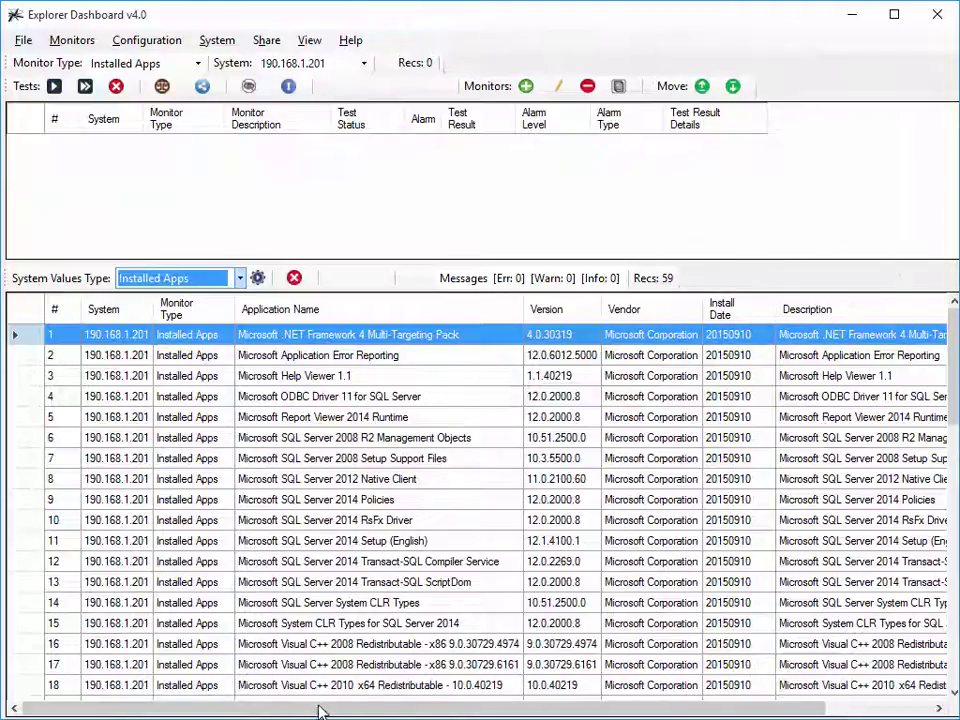
{"action": "left_click_drag", "start_coordinate": [396, 712], "coordinate": [424, 710]}
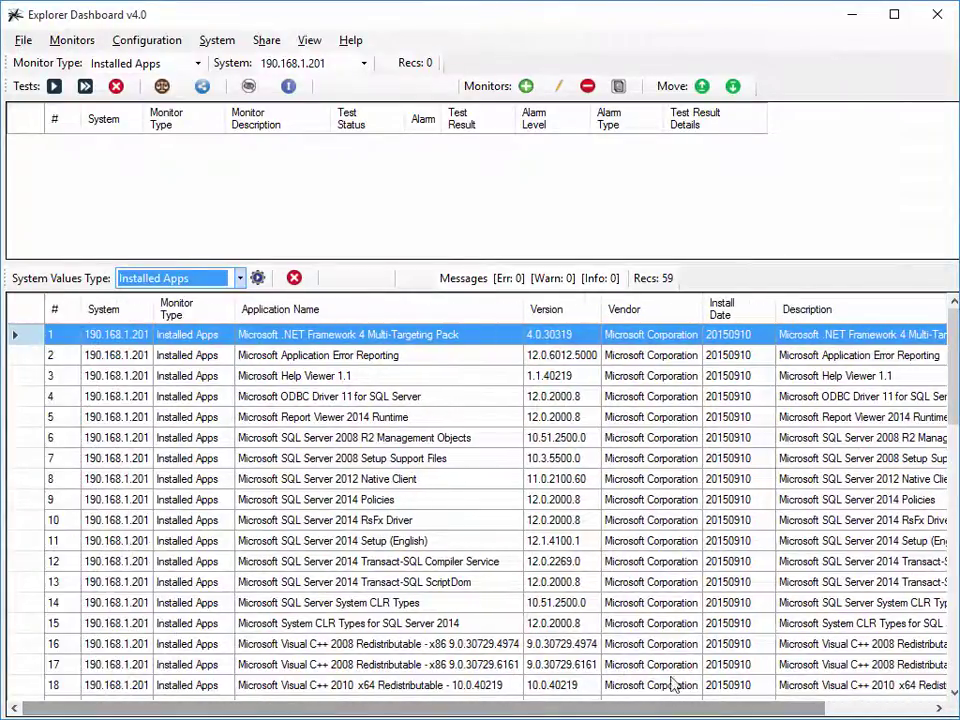
{"action": "left_click", "coordinate": [955, 636]}
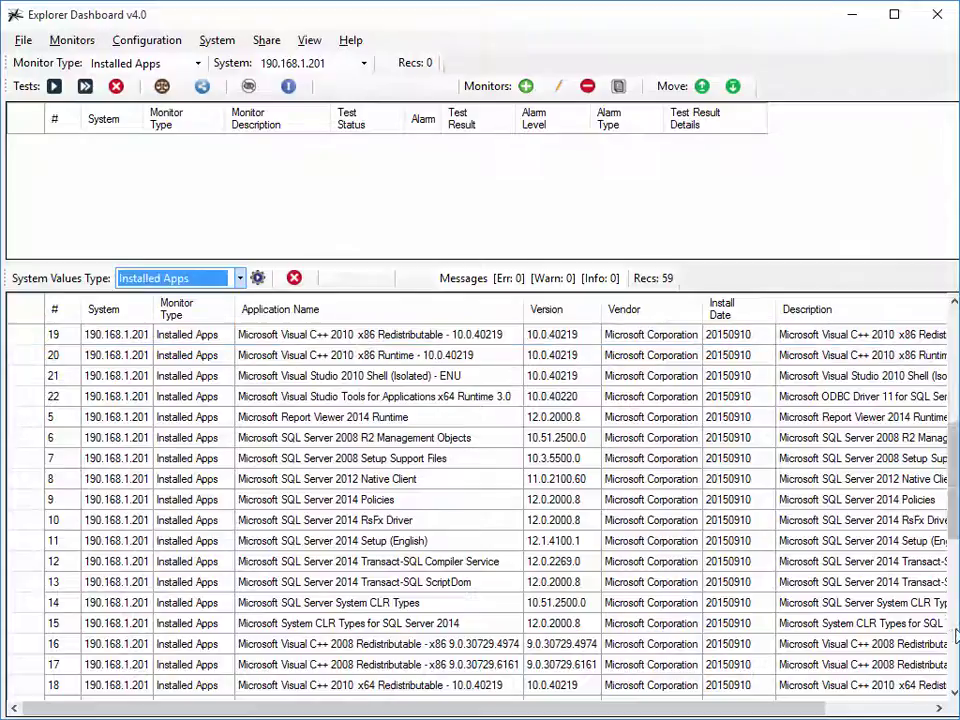
{"action": "left_click", "coordinate": [955, 636]}
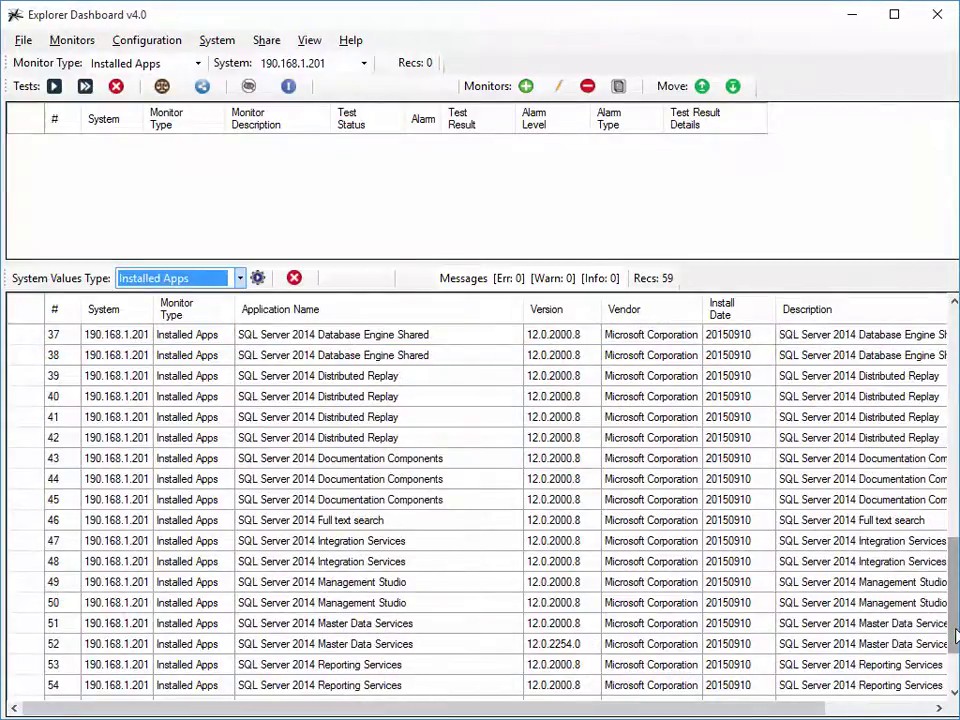
{"action": "left_click", "coordinate": [955, 668]}
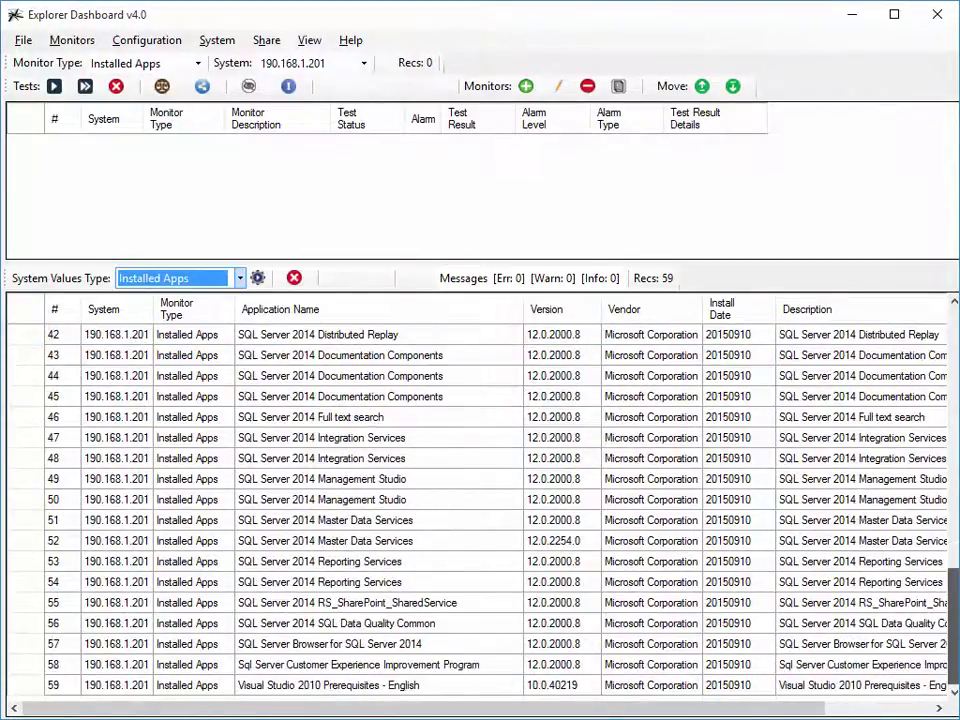
{"action": "left_click", "coordinate": [955, 318]}
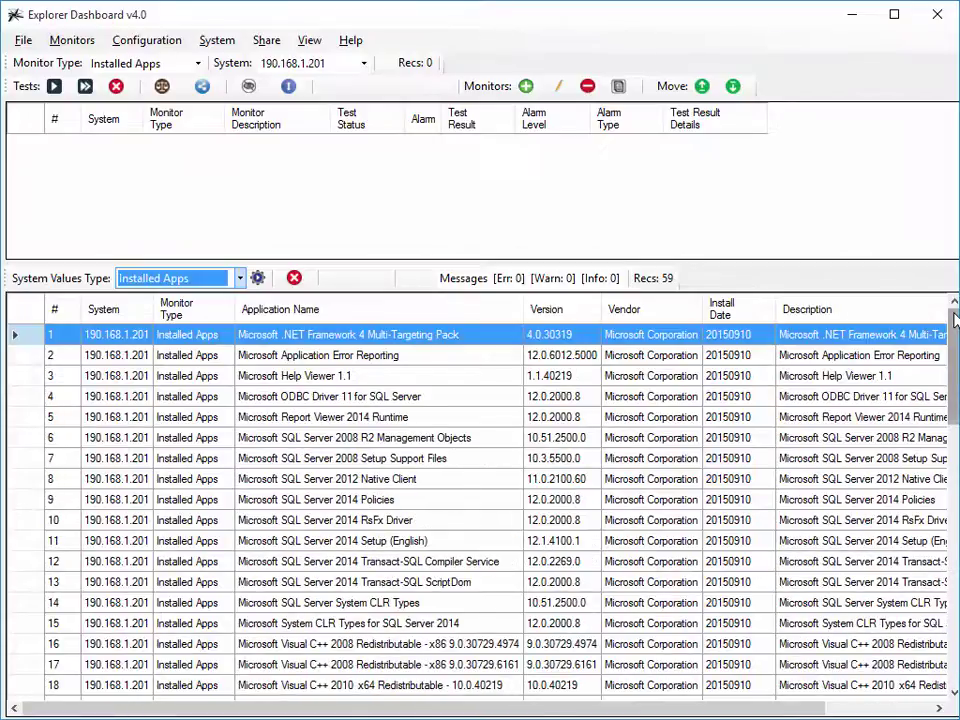
Step: Switch the system values type to Memory Perform, load its values, and review all the memory keys
{"action": "left_click", "coordinate": [240, 278]}
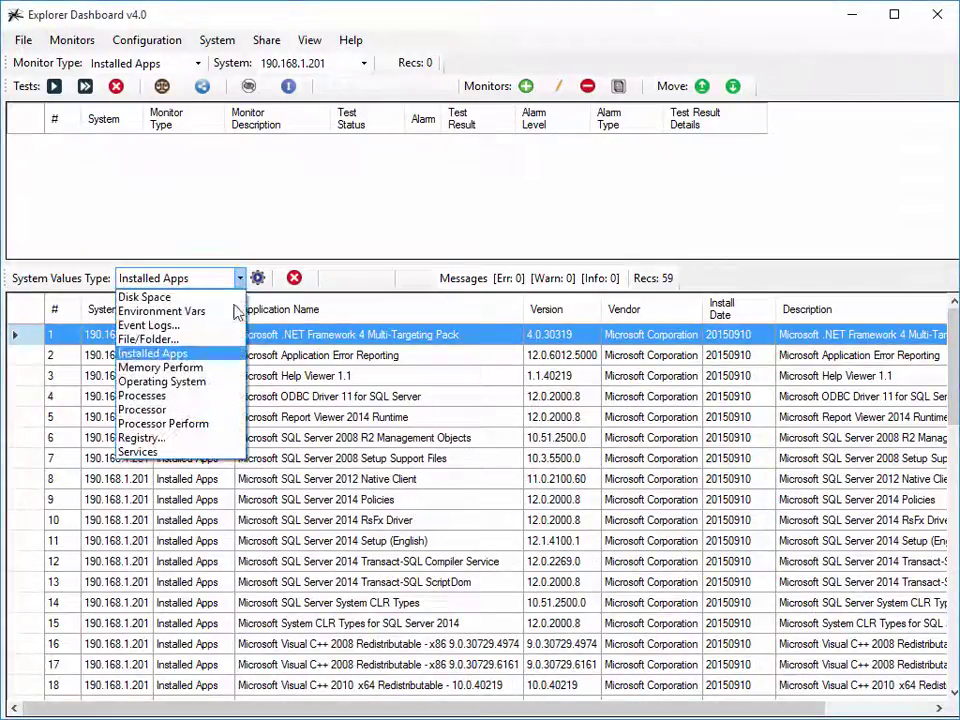
{"action": "left_click", "coordinate": [225, 368]}
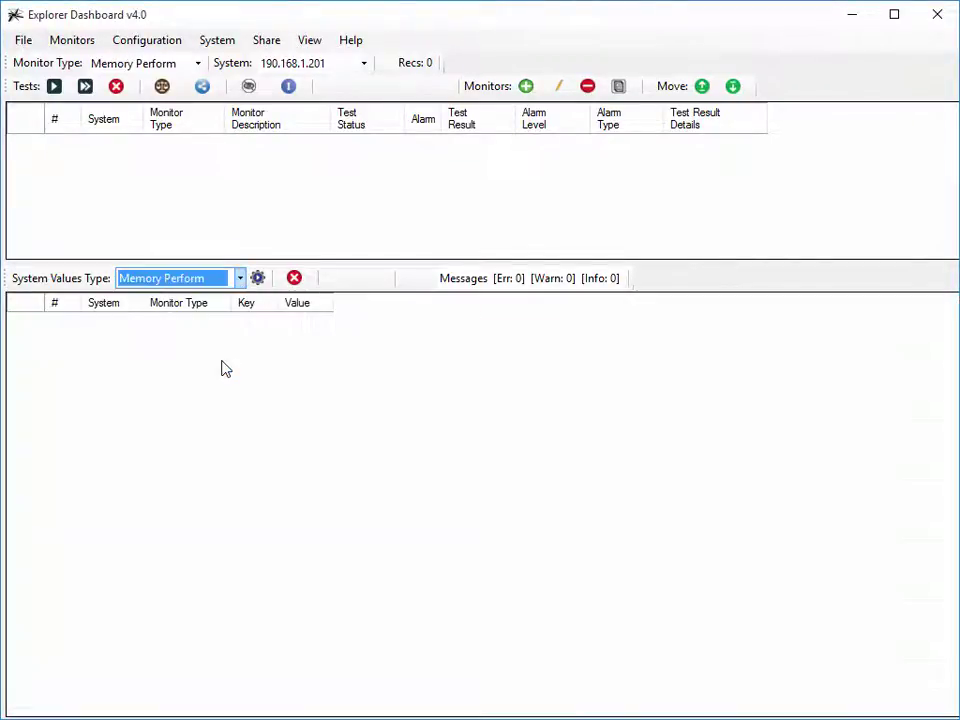
{"action": "left_click", "coordinate": [257, 278]}
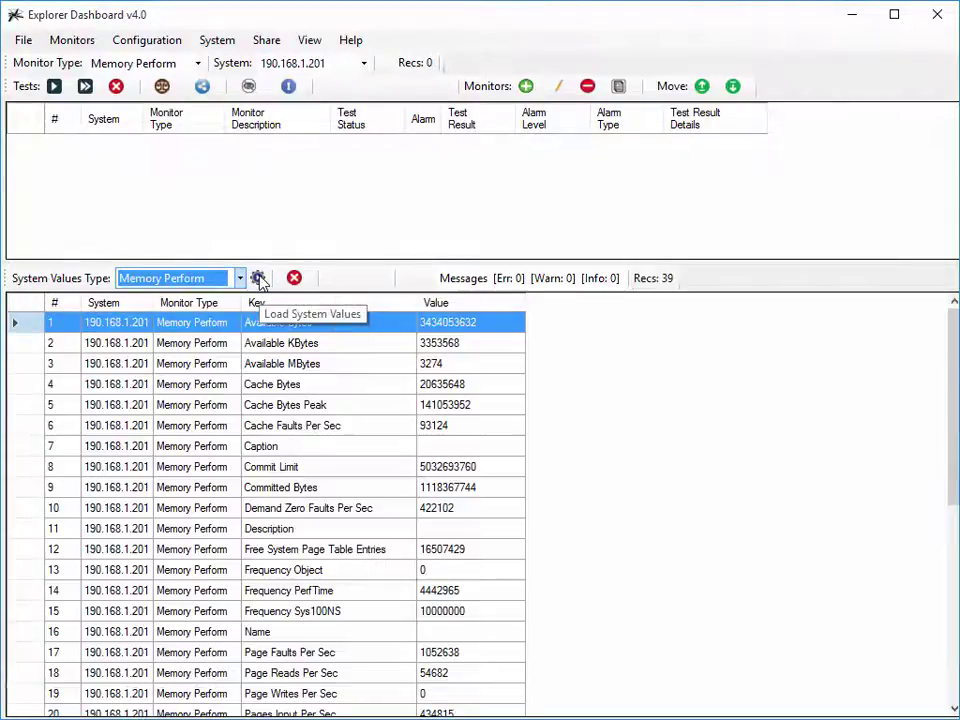
{"action": "left_click", "coordinate": [953, 661]}
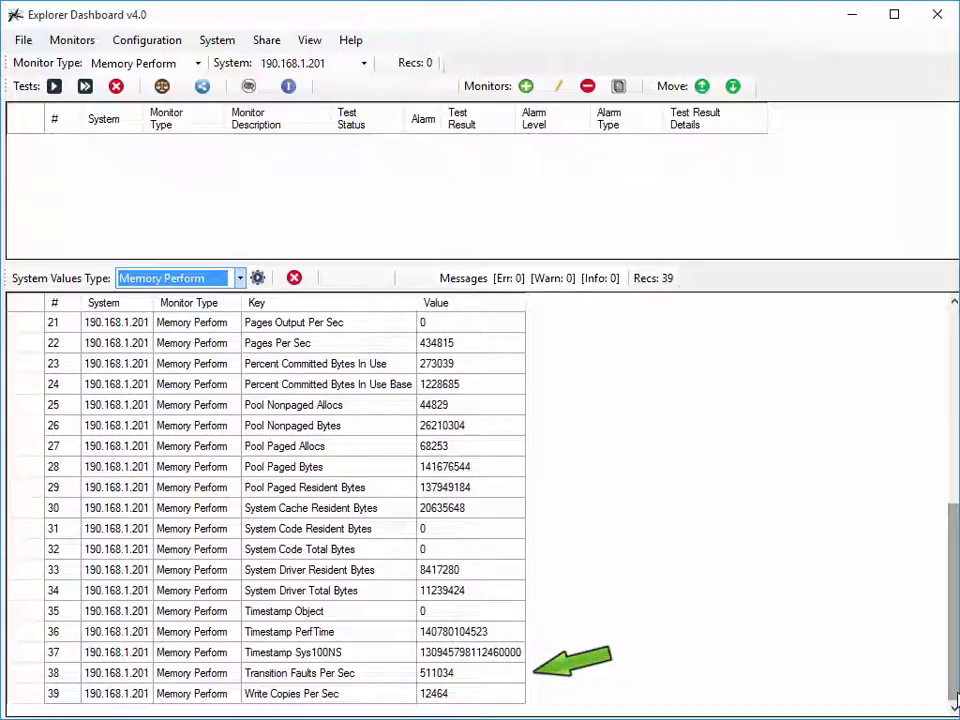
{"action": "scroll", "coordinate": [953, 630], "scroll_direction": "up", "scroll_amount": 10}
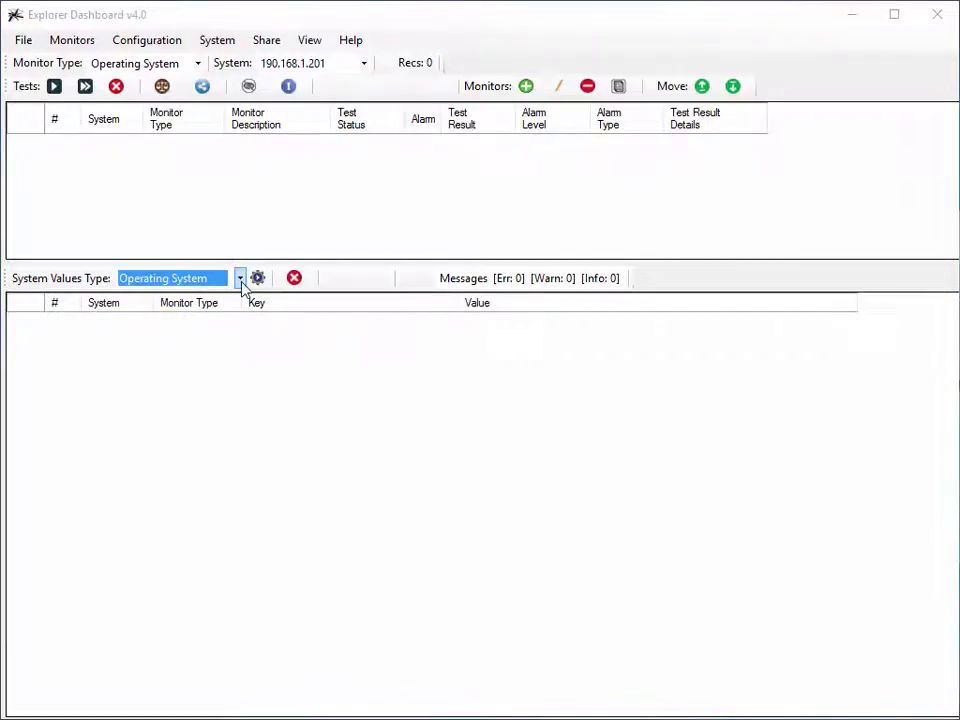
Step: Load the Operating System values and review every key down to the Windows version and directory
{"action": "left_click", "coordinate": [241, 281]}
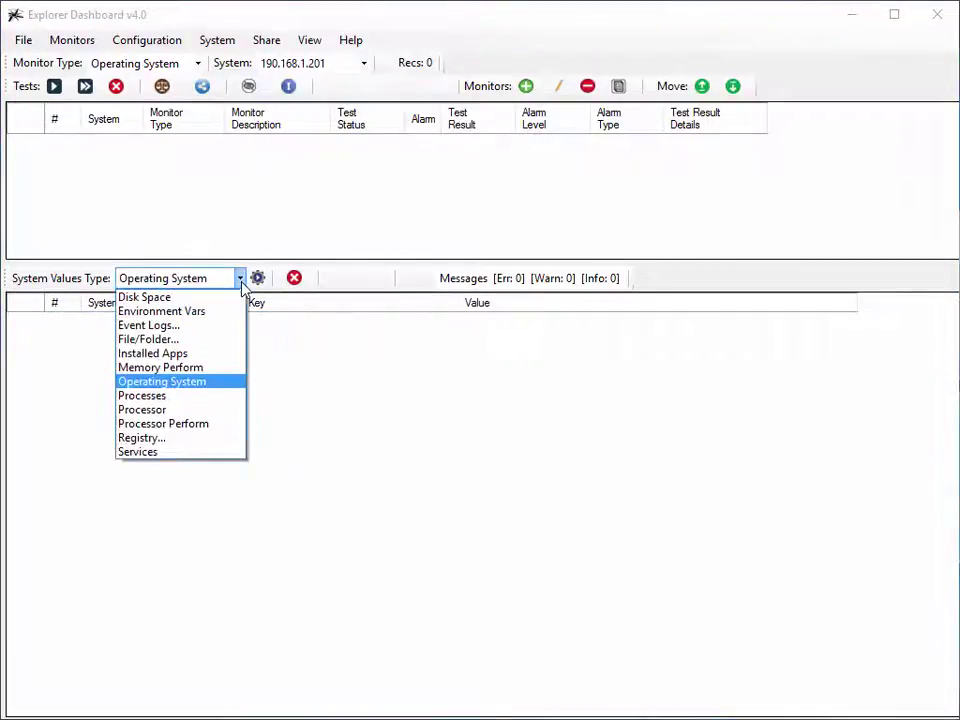
{"action": "left_click", "coordinate": [241, 281]}
{"action": "left_click", "coordinate": [258, 278]}
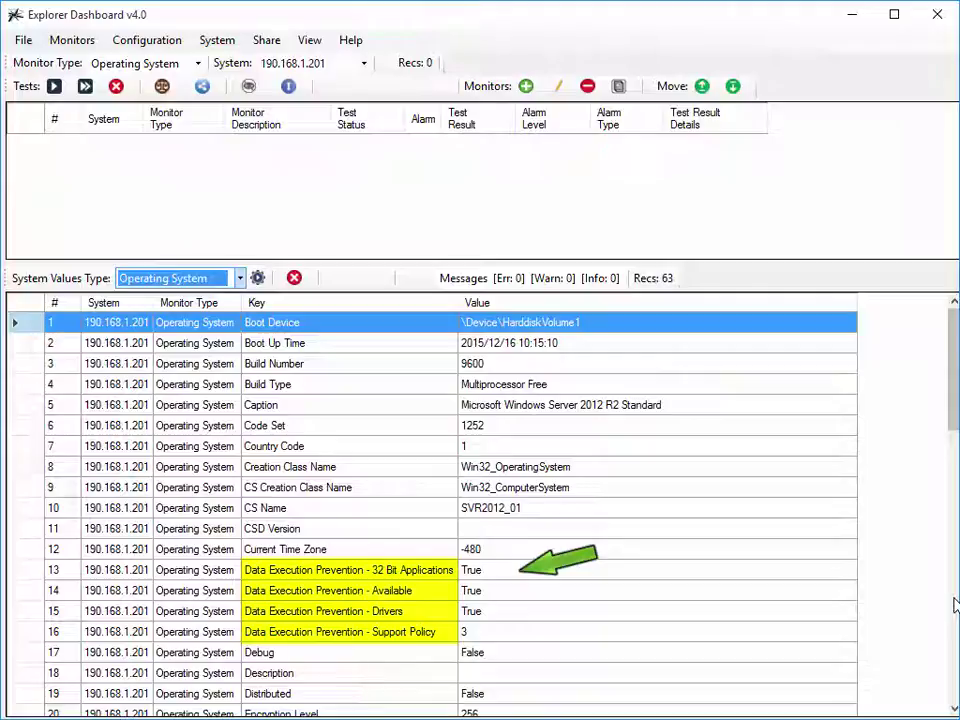
{"action": "left_click", "coordinate": [955, 605]}
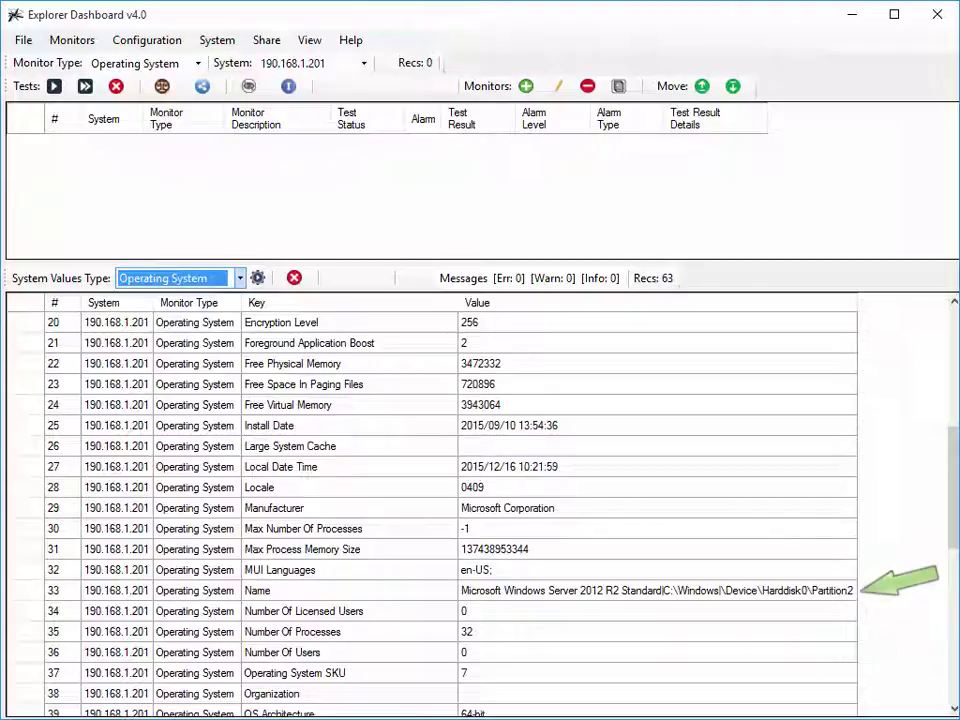
{"action": "left_click", "coordinate": [954, 628]}
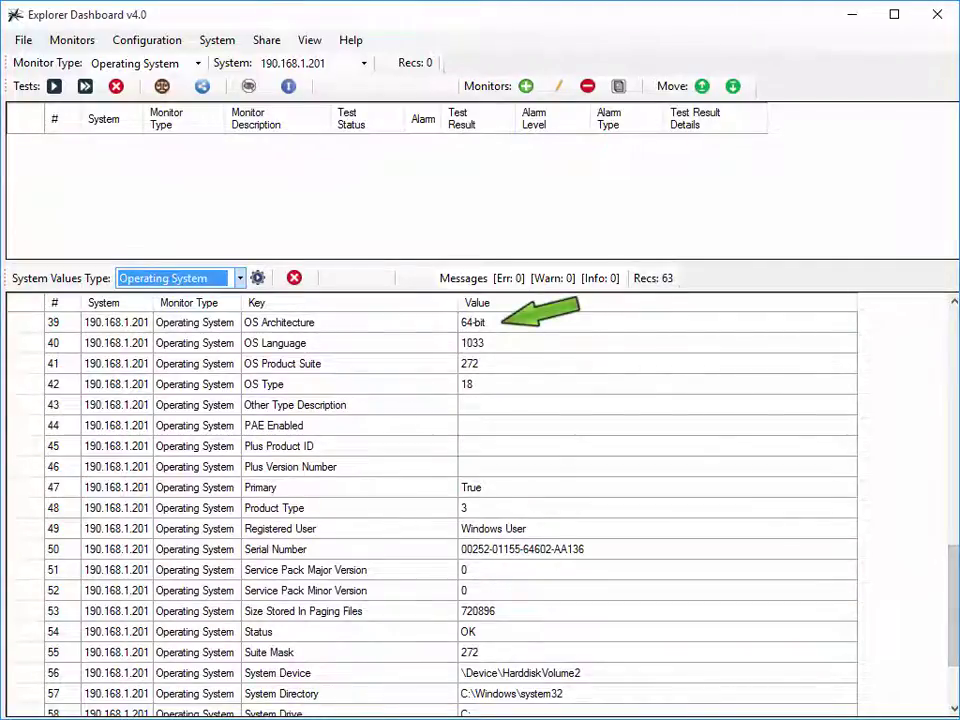
{"action": "left_click", "coordinate": [954, 690]}
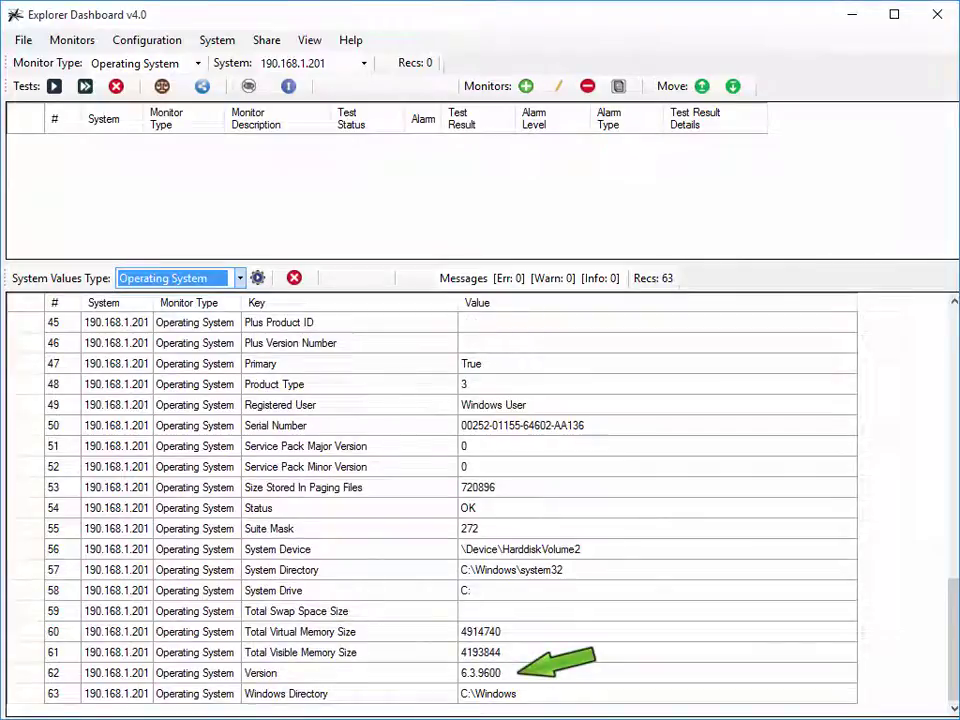
{"action": "left_click_drag", "start_coordinate": [954, 645], "coordinate": [955, 370]}
Step: Switch the system values type to Processes and load its values from 190.168.1.201
{"action": "left_click", "coordinate": [240, 278]}
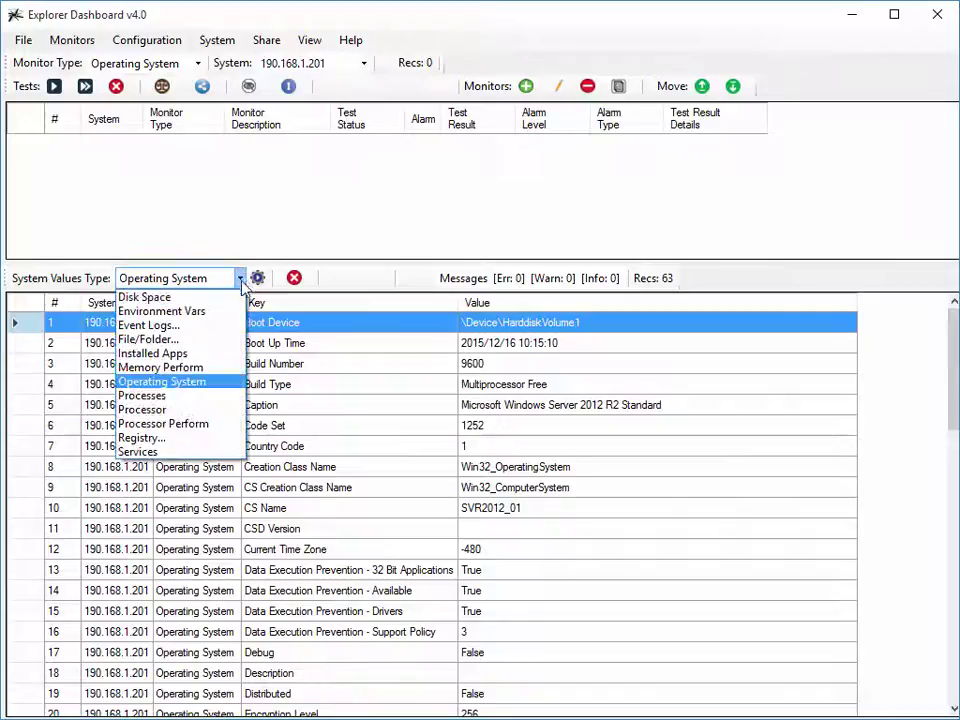
{"action": "left_click", "coordinate": [214, 397]}
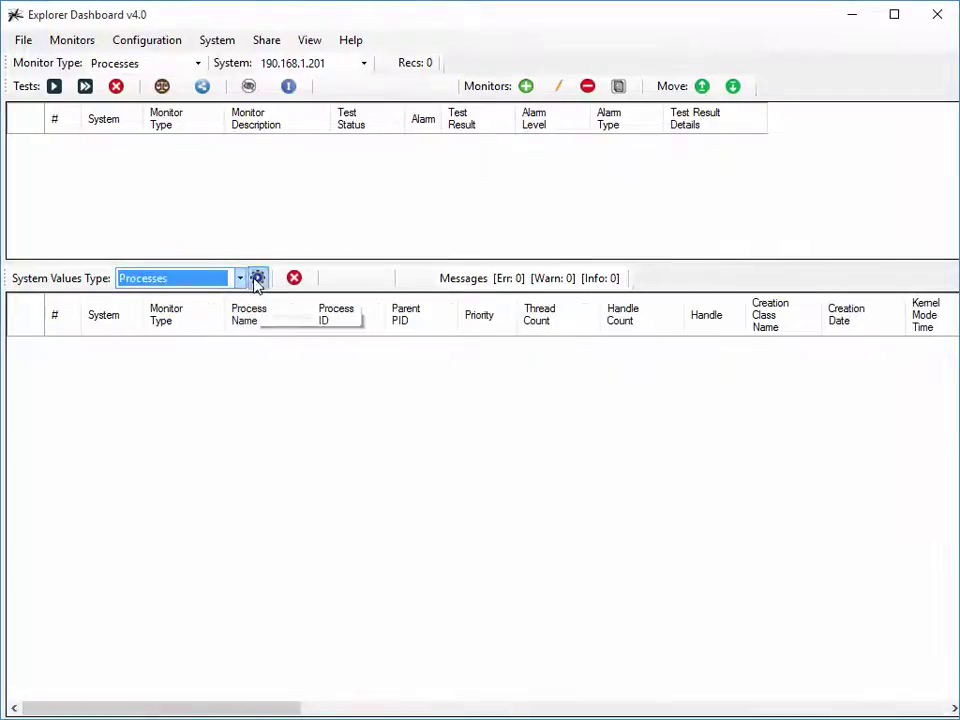
{"action": "left_click", "coordinate": [257, 278]}
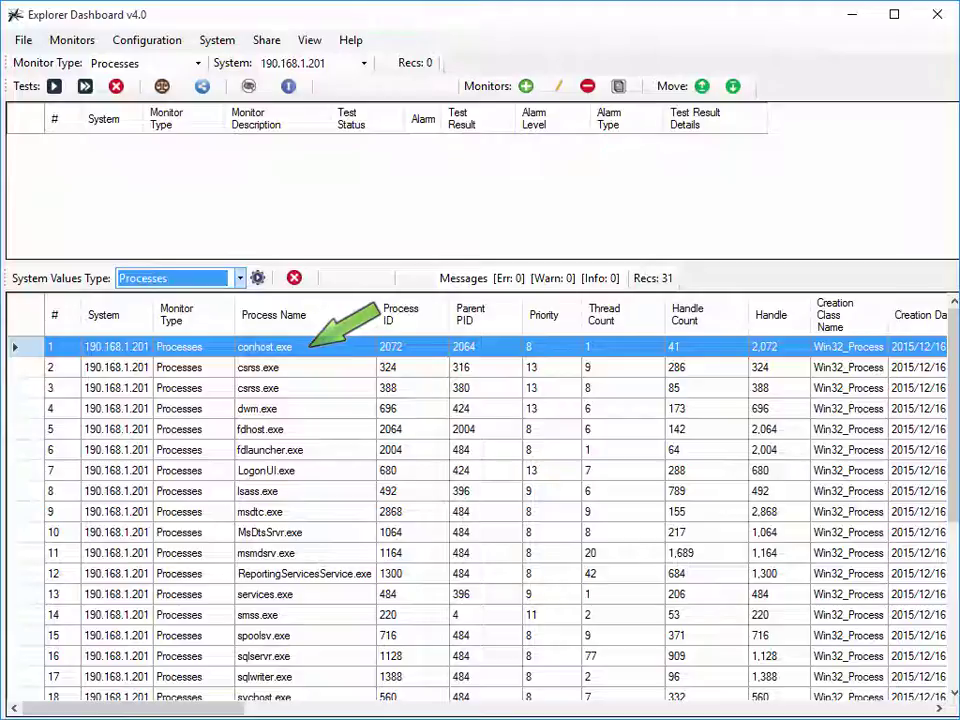
Step: Examine every column of the process list through Executable Path, and review all process rows down to WmiPrvSE.exe
{"action": "left_click", "coordinate": [888, 712]}
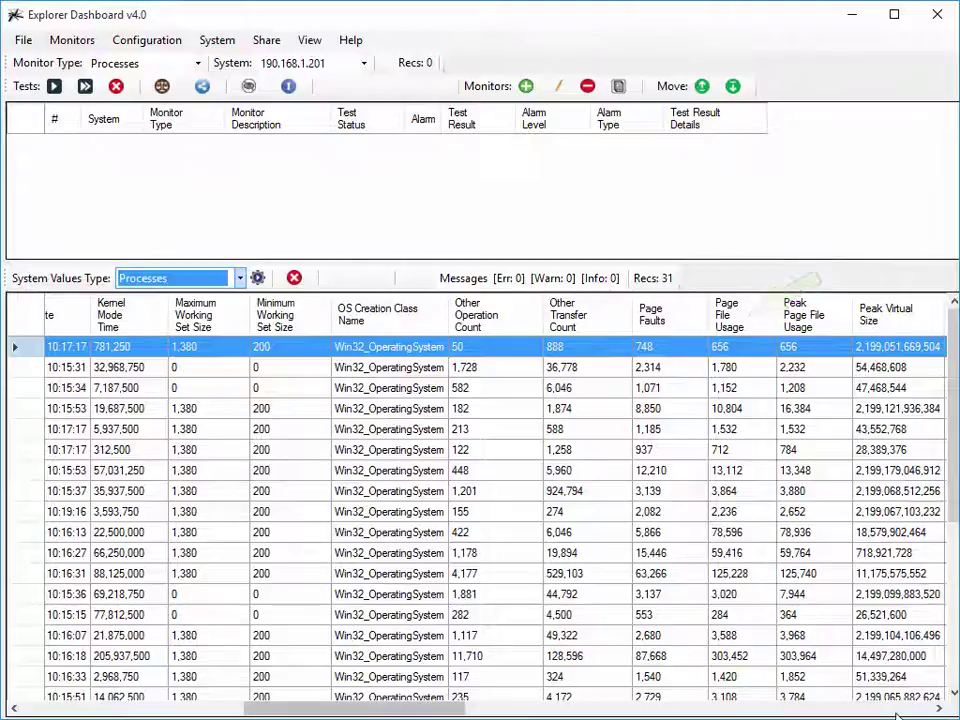
{"action": "scroll", "coordinate": [480, 520], "scroll_direction": "right", "scroll_amount": 5}
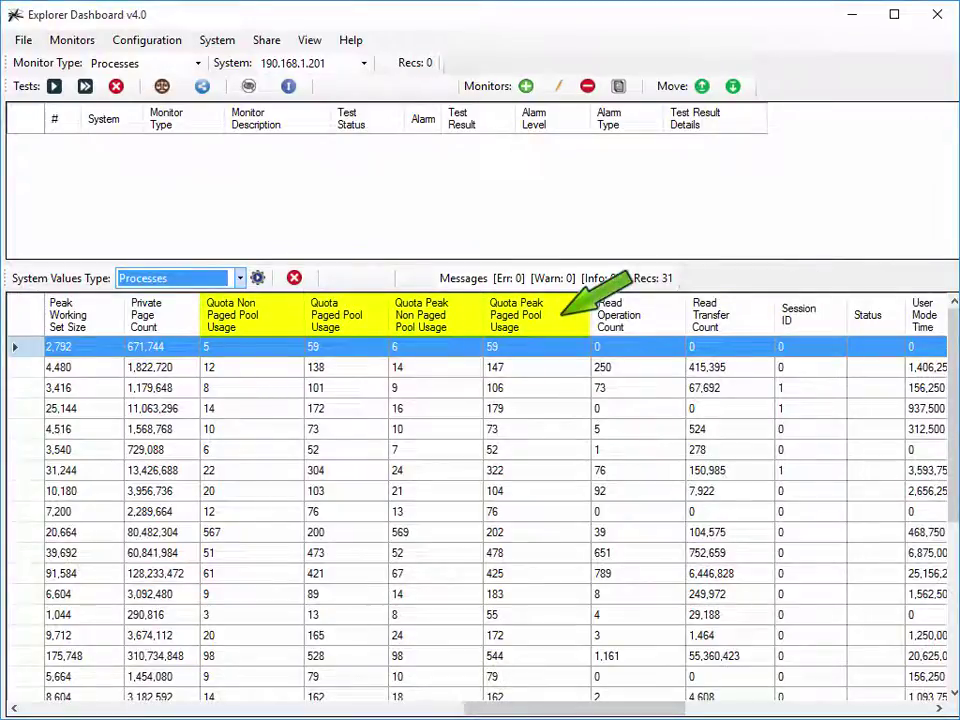
{"action": "left_click", "coordinate": [912, 712]}
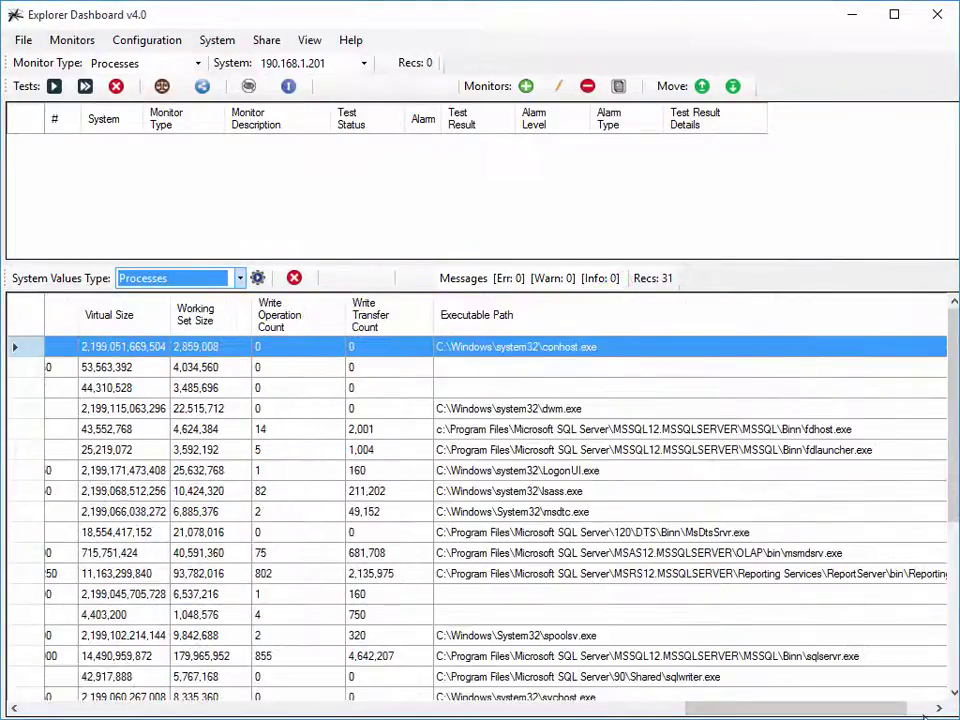
{"action": "left_click", "coordinate": [922, 712]}
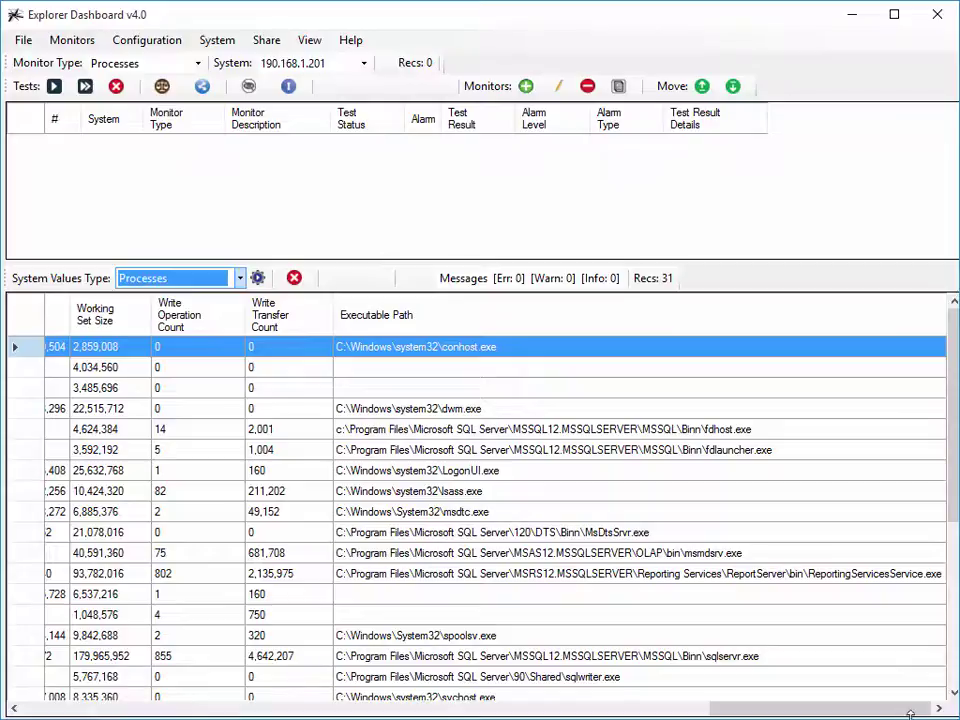
{"action": "left_click_drag", "start_coordinate": [872, 712], "coordinate": [182, 712]}
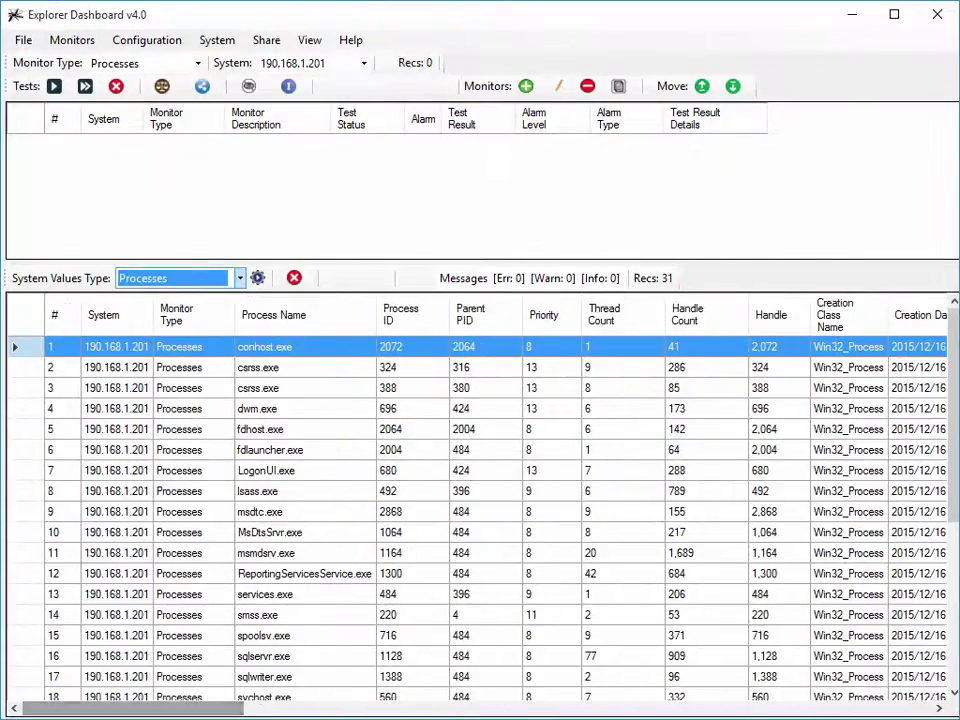
{"action": "scroll", "coordinate": [480, 510], "scroll_direction": "down", "scroll_amount": 5}
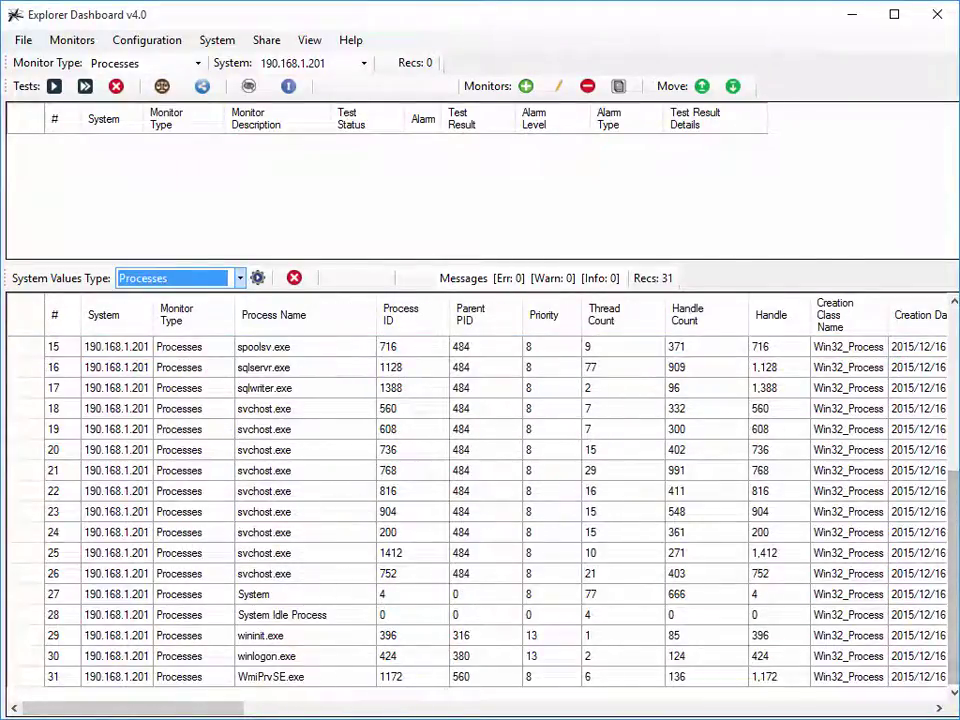
{"action": "scroll", "coordinate": [480, 510], "scroll_direction": "up", "scroll_amount": 5}
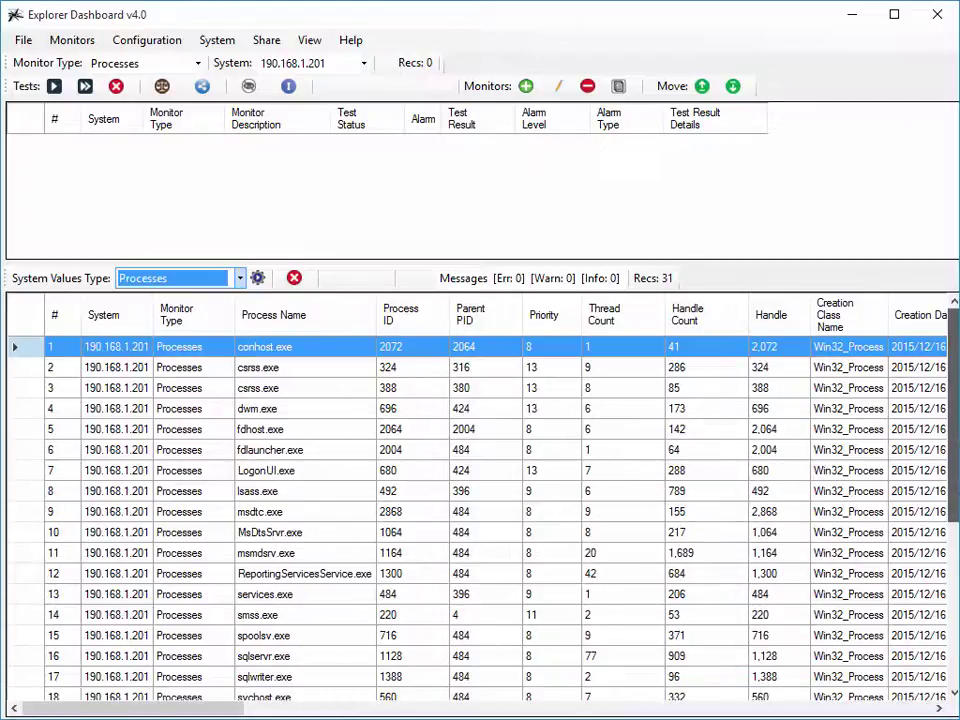
{"action": "scroll", "coordinate": [240, 283], "scroll_direction": "down", "scroll_amount": 1}
Step: Switch the system values type to Processor, load its values, and review all the keys down to Voltage Caps
{"action": "left_click", "coordinate": [240, 279]}
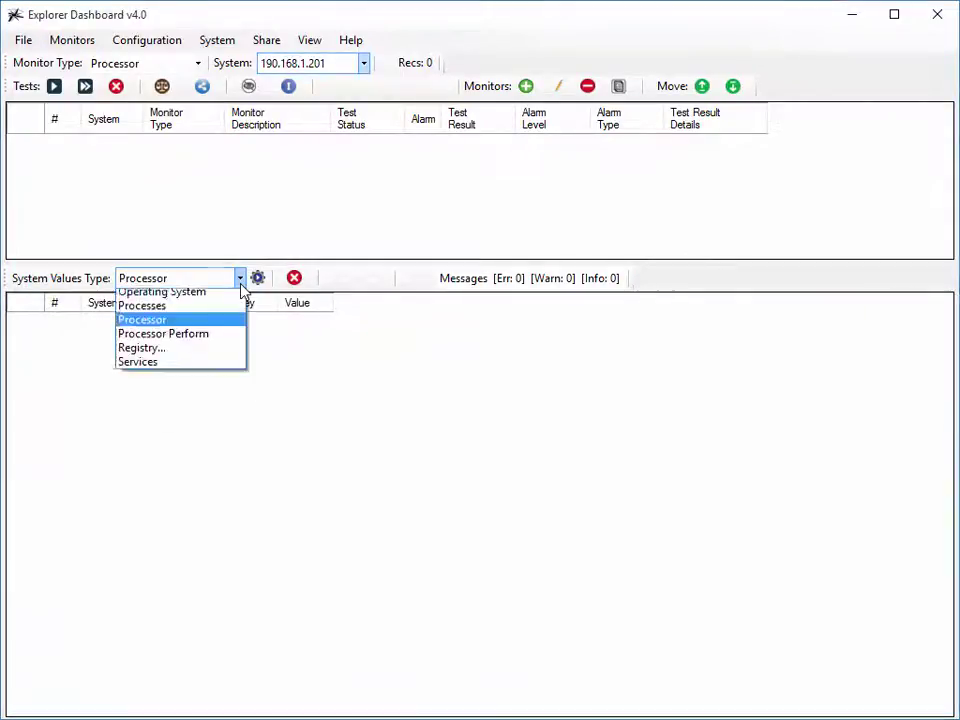
{"action": "left_click", "coordinate": [240, 280]}
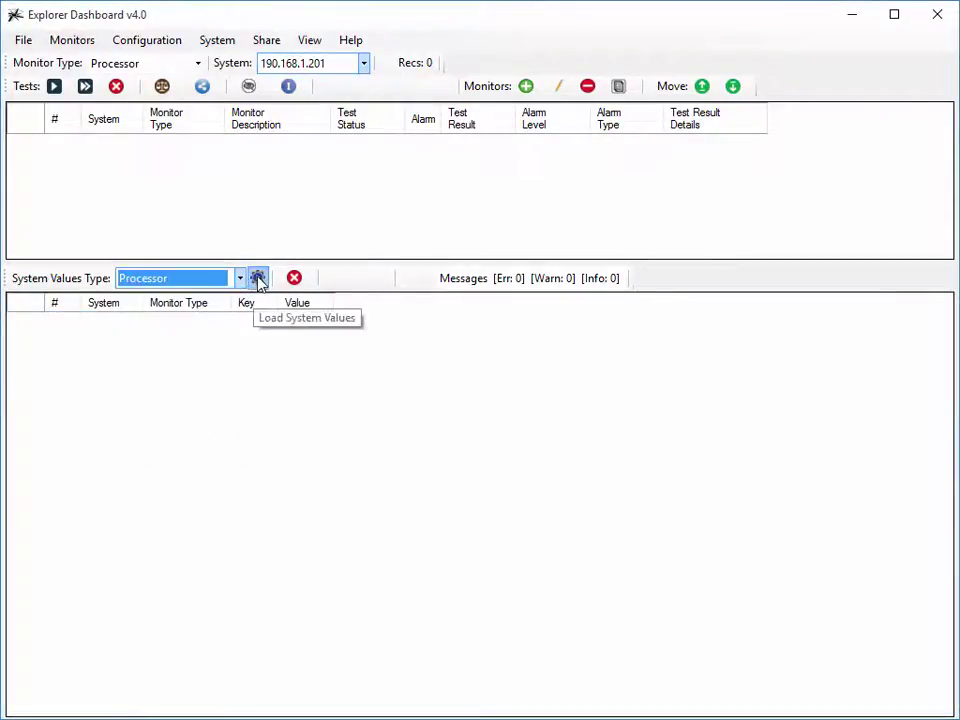
{"action": "left_click", "coordinate": [258, 279]}
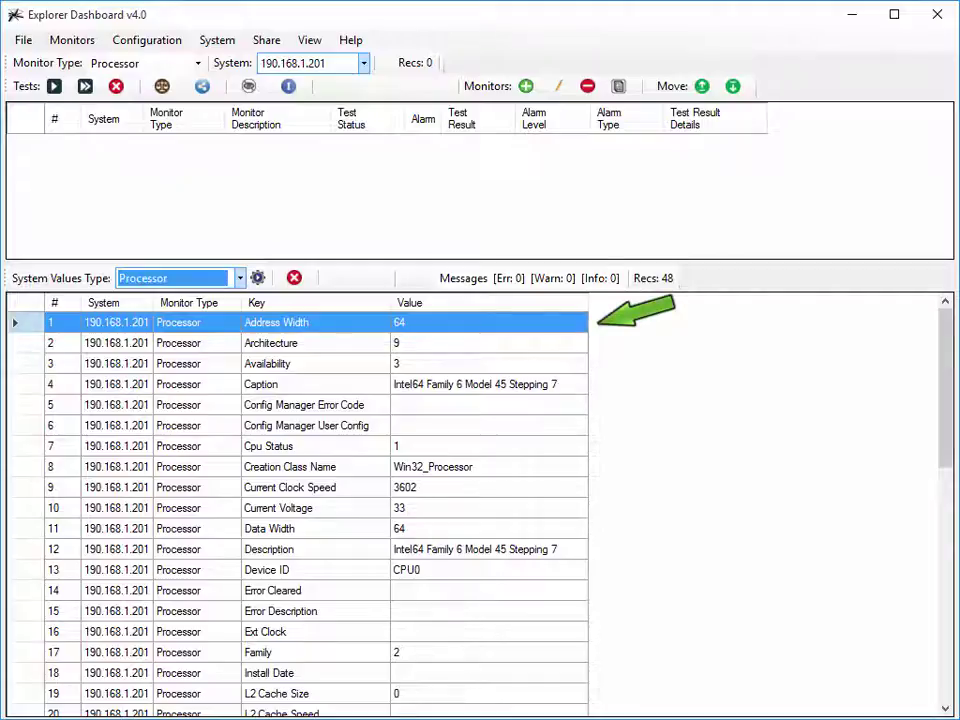
{"action": "left_click", "coordinate": [945, 621]}
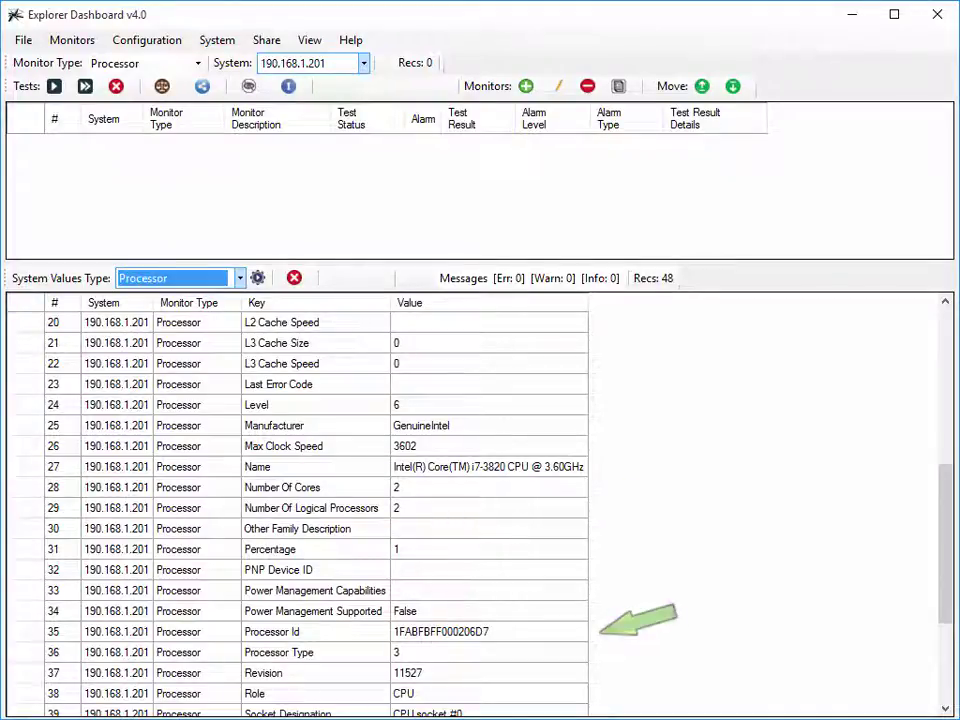
{"action": "scroll", "coordinate": [300, 500], "scroll_direction": "down", "scroll_amount": 4}
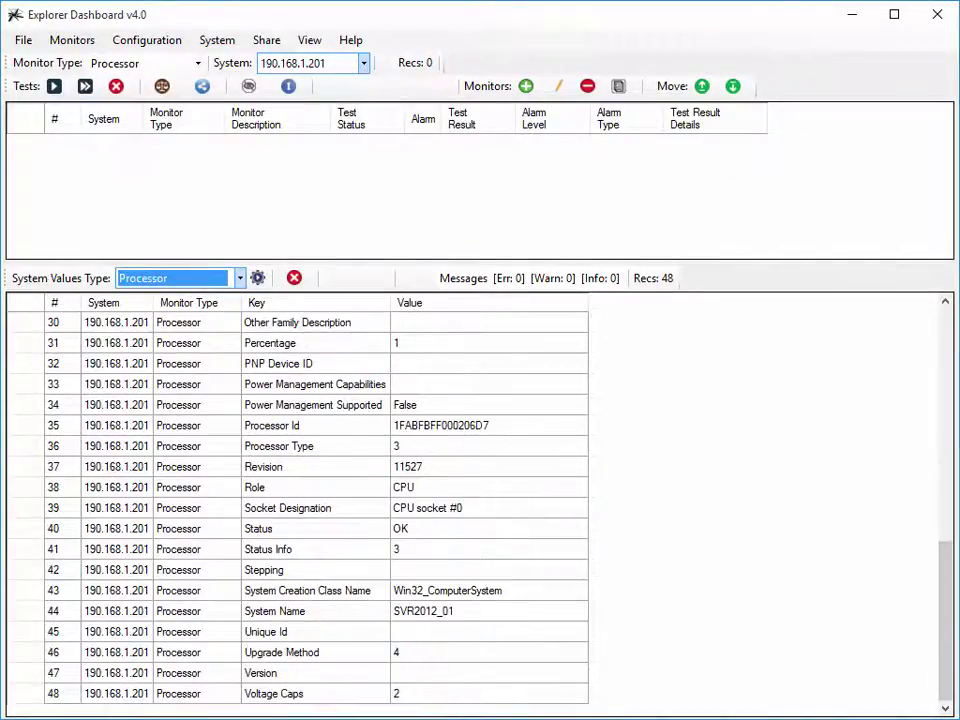
{"action": "scroll", "coordinate": [300, 500], "scroll_direction": "up", "scroll_amount": 10}
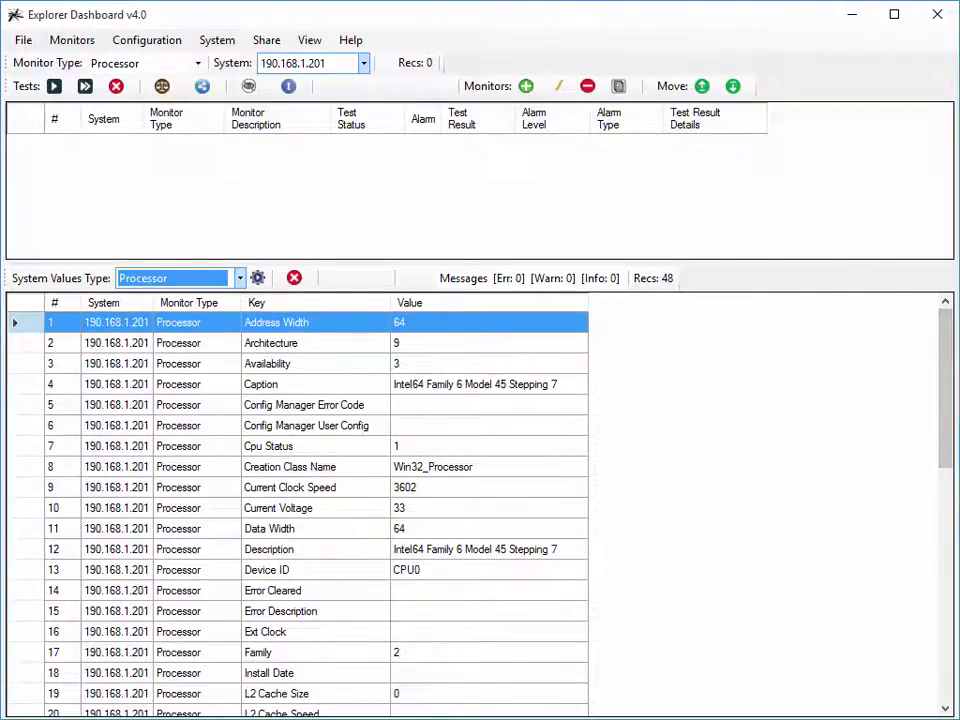
Step: Switch the system values type to Processor Perform, load its values, and review all the columns through Description
{"action": "left_click", "coordinate": [240, 278]}
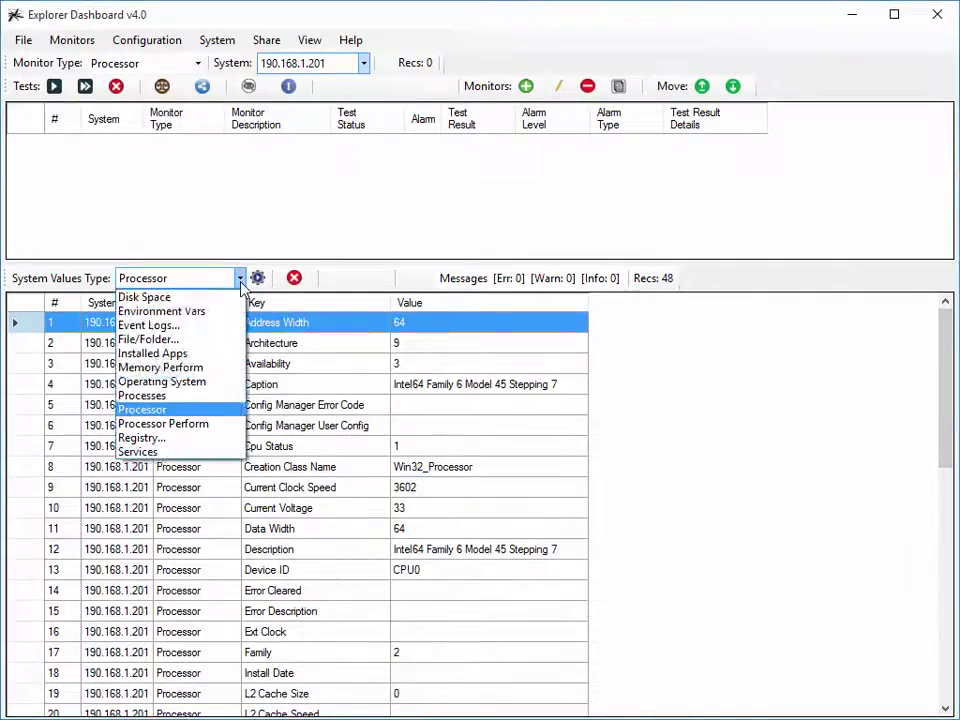
{"action": "left_click", "coordinate": [238, 424]}
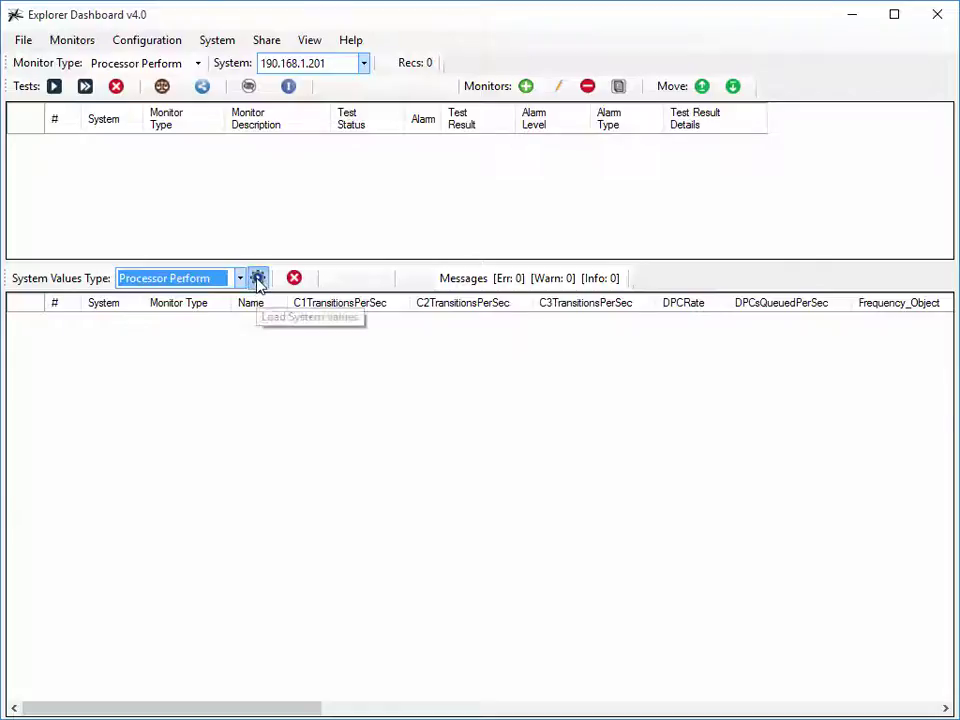
{"action": "left_click", "coordinate": [257, 279]}
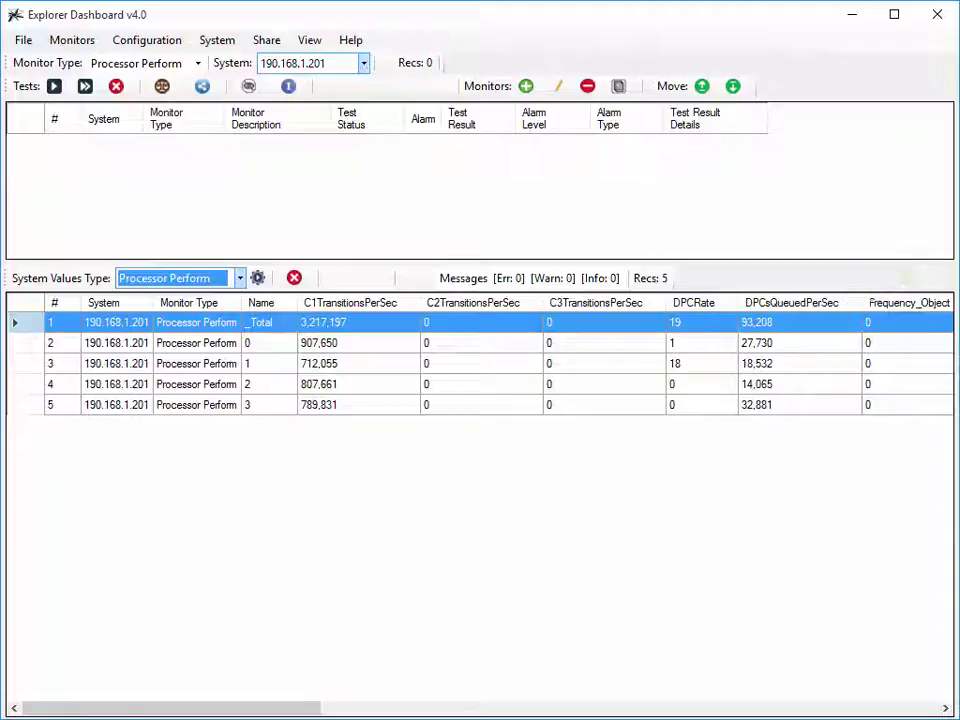
{"action": "left_click", "coordinate": [930, 708]}
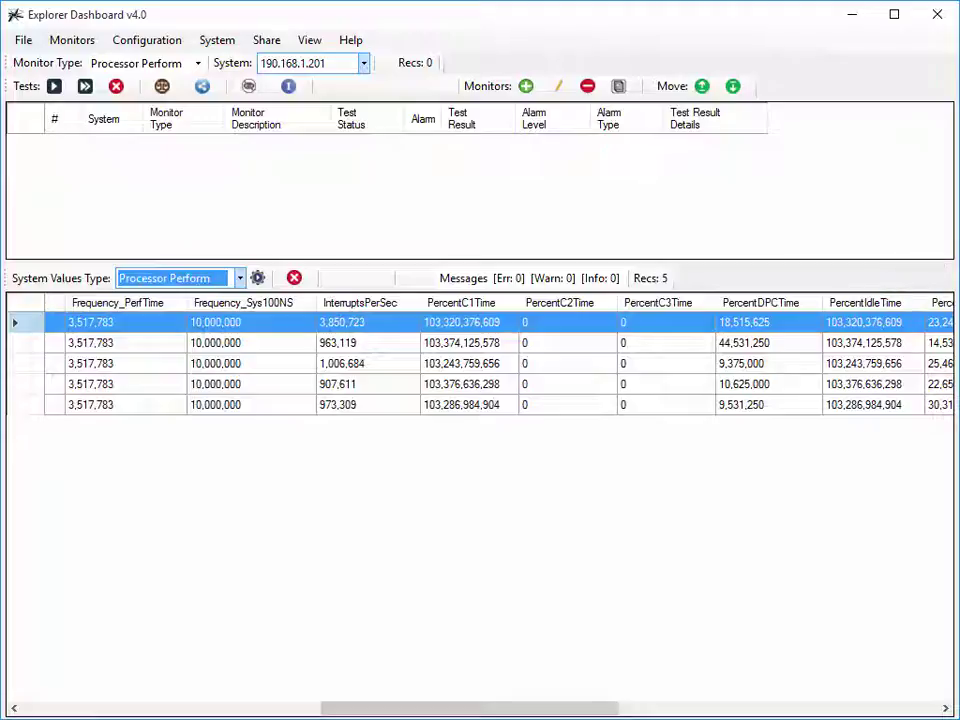
{"action": "left_click", "coordinate": [930, 708]}
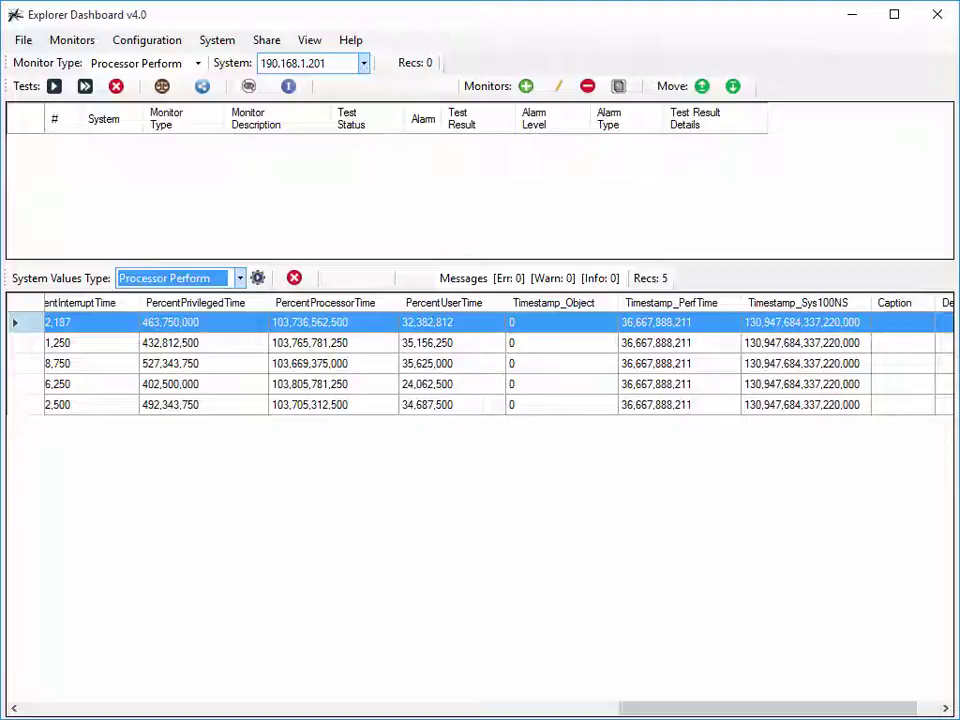
{"action": "left_click", "coordinate": [930, 709]}
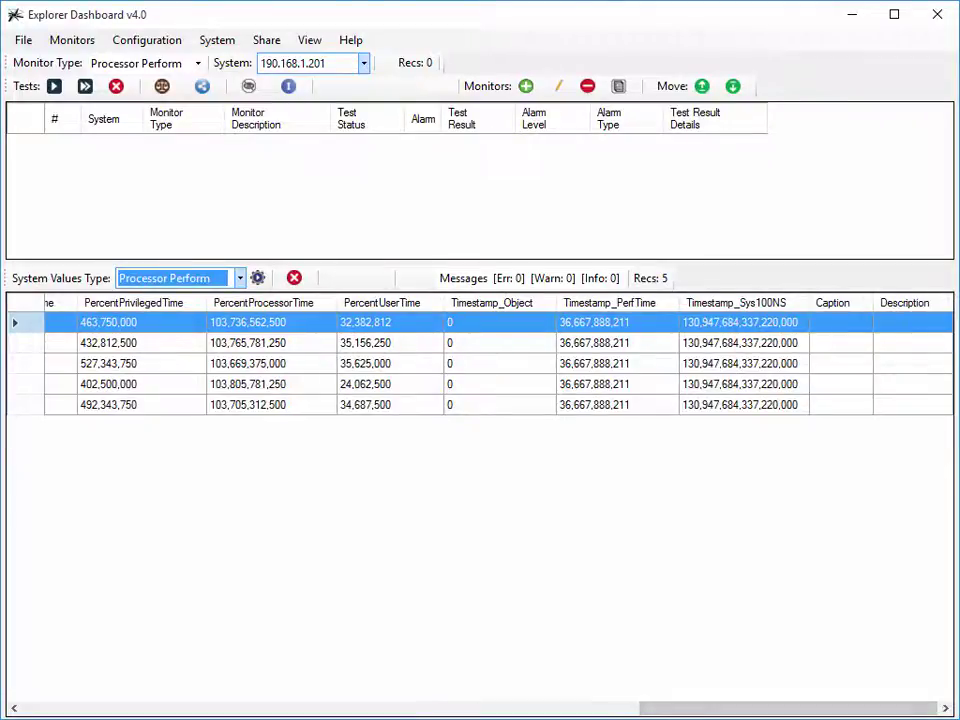
{"action": "left_click_drag", "start_coordinate": [874, 713], "coordinate": [165, 715]}
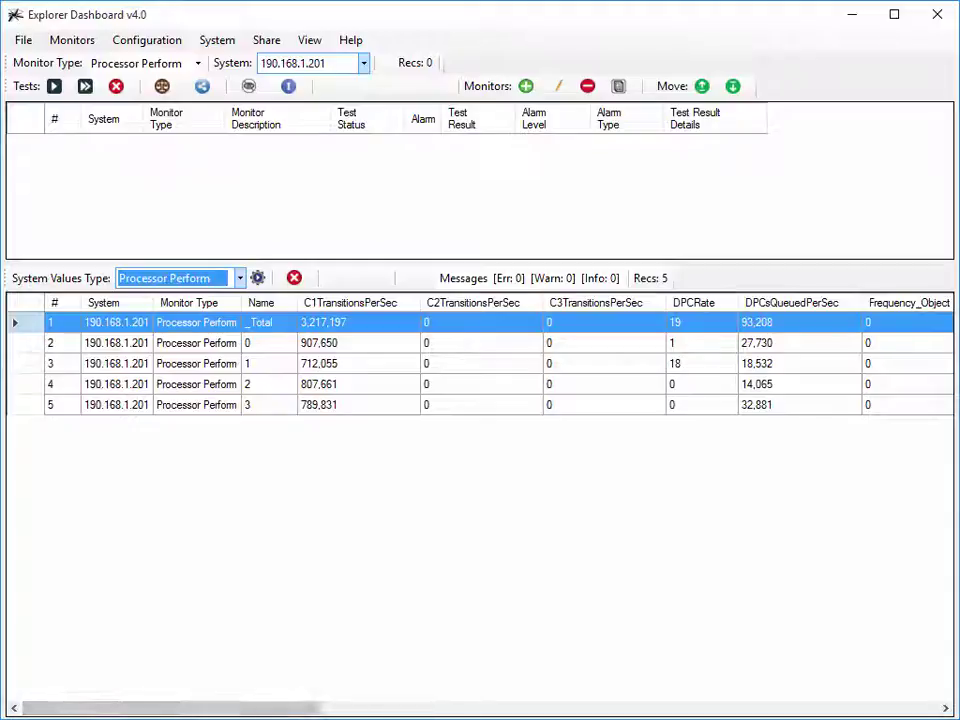
Step: Switch the system values type to Registry and set its load criteria to system 190.168.1.201 and registry tree HKEY_LOCAL_MACHINE
{"action": "left_click", "coordinate": [240, 279]}
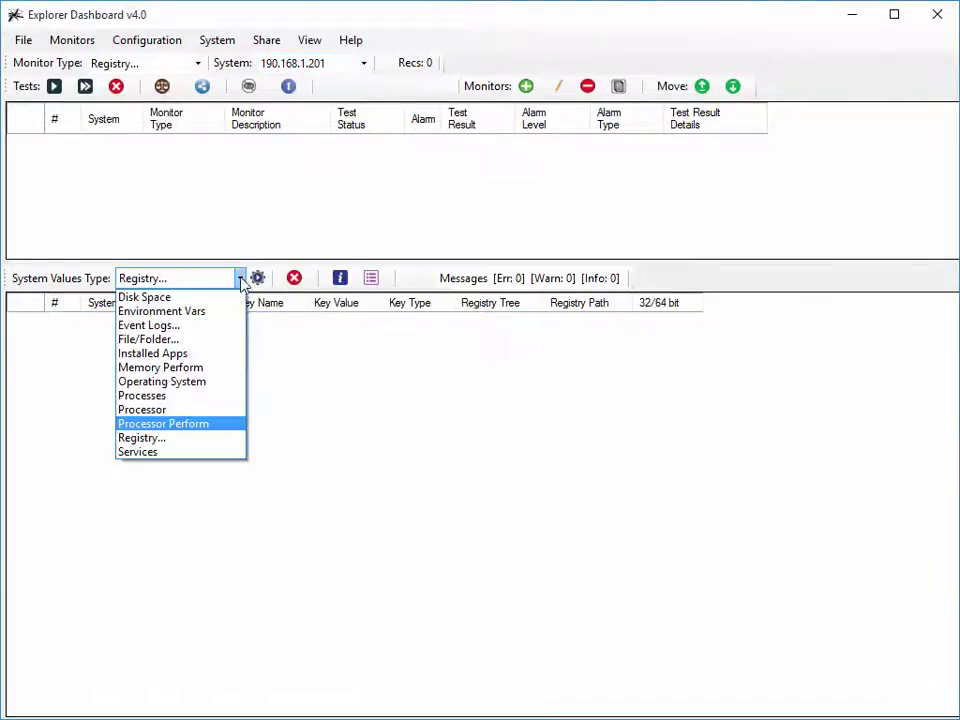
{"action": "left_click", "coordinate": [219, 441]}
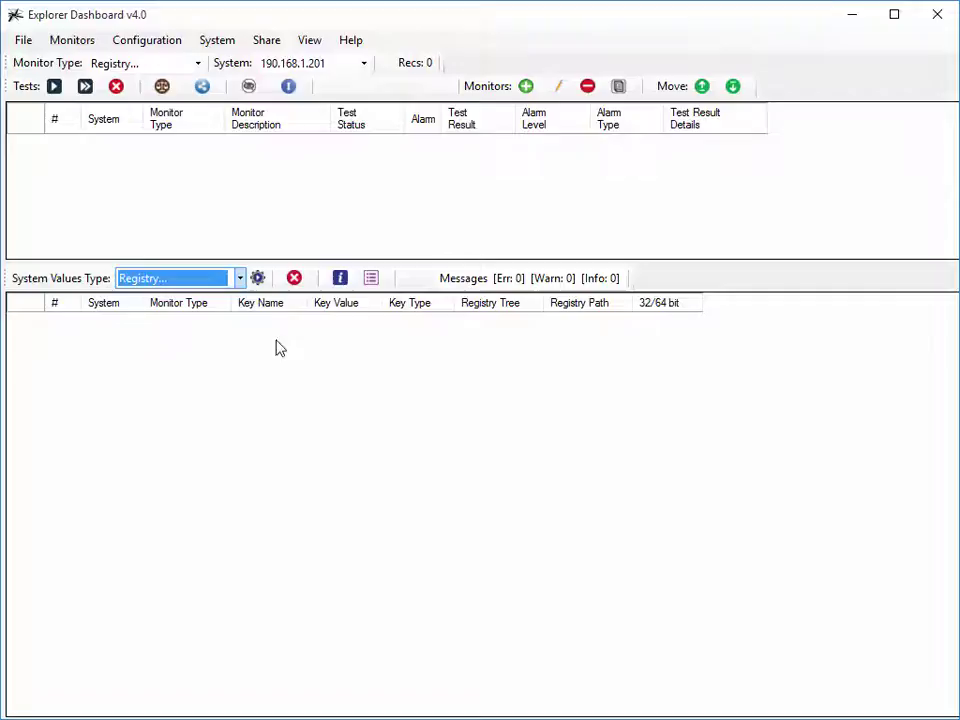
{"action": "left_click", "coordinate": [259, 280]}
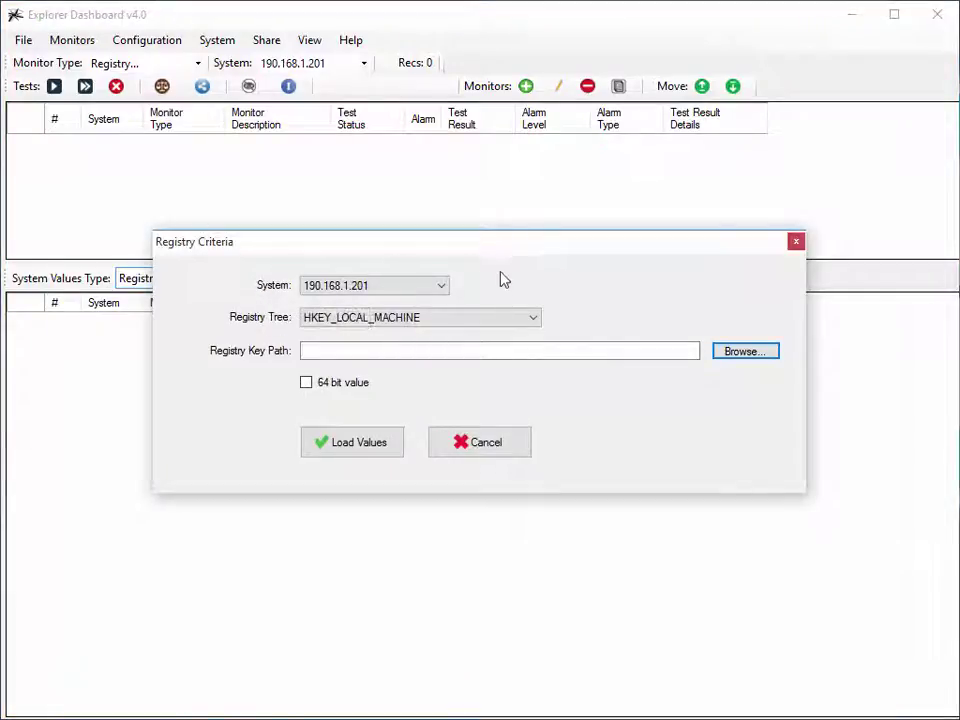
{"action": "left_click", "coordinate": [441, 287]}
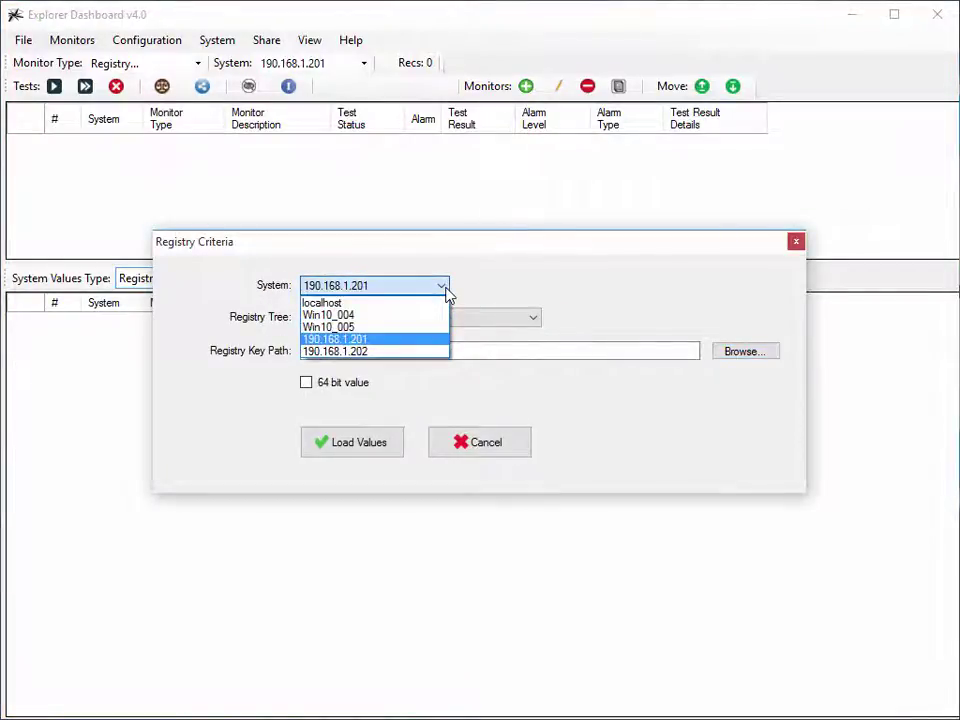
{"action": "left_click", "coordinate": [441, 287]}
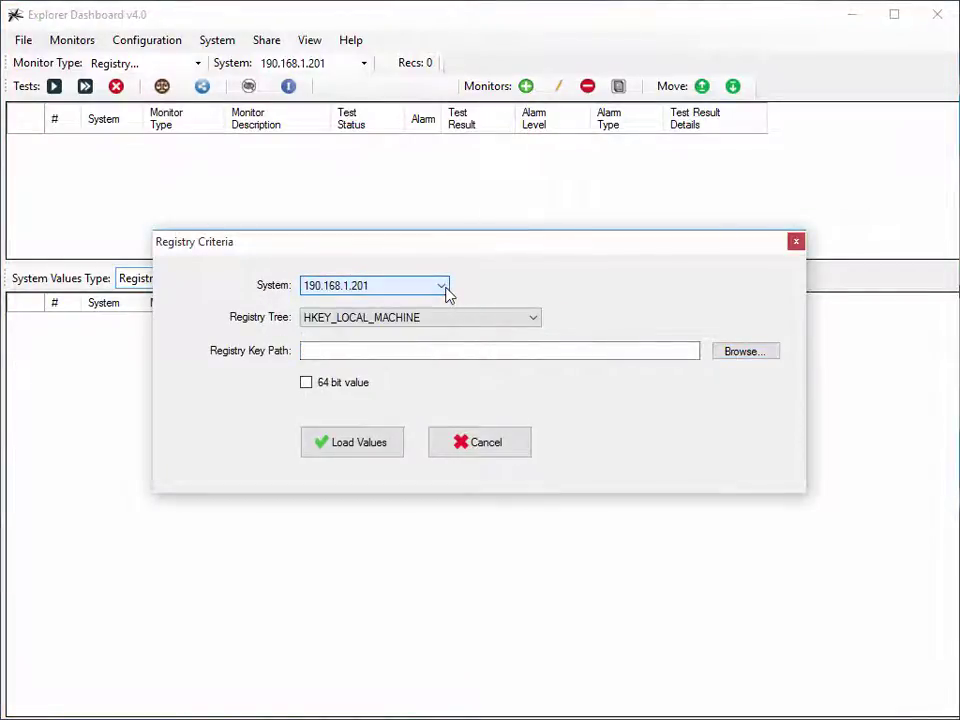
{"action": "left_click", "coordinate": [534, 318]}
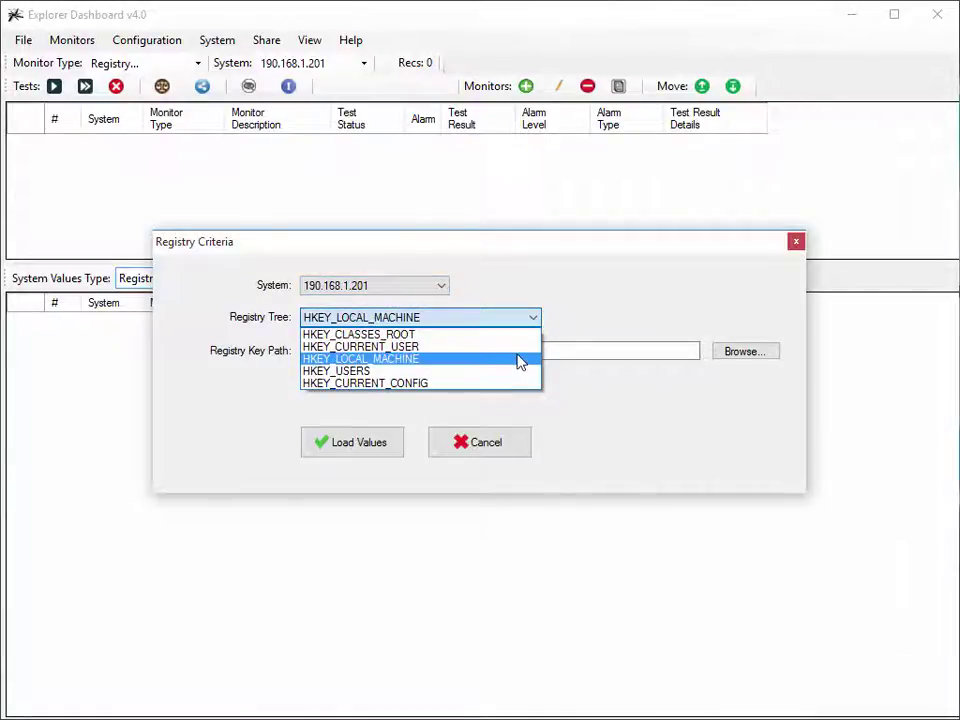
{"action": "left_click", "coordinate": [519, 359]}
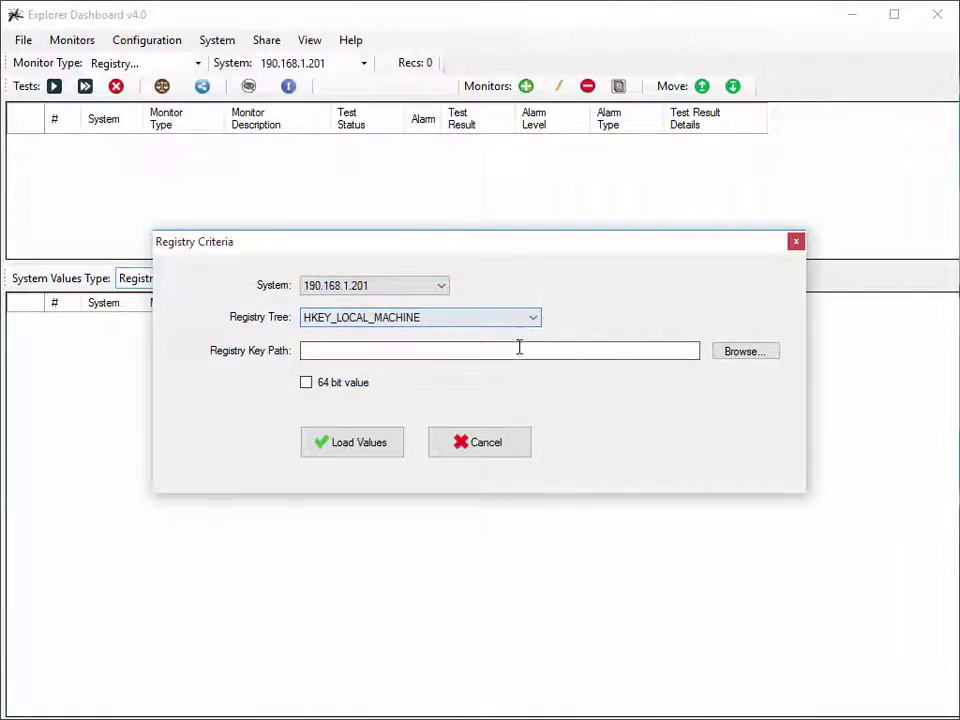
{"action": "left_click", "coordinate": [517, 350]}
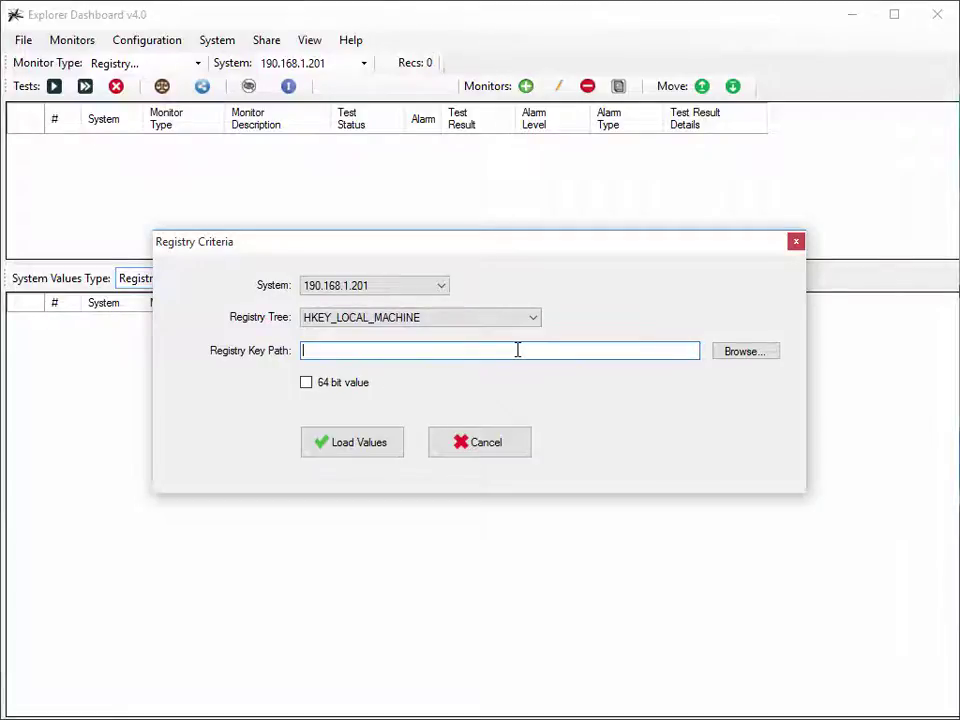
{"action": "type", "text": "so"}
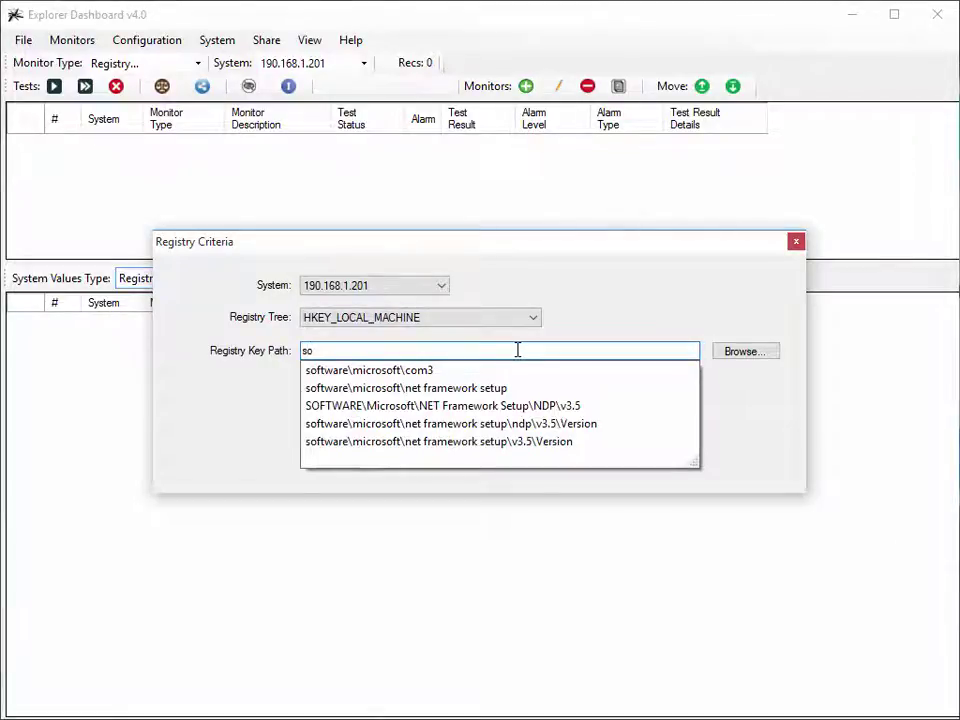
{"action": "left_click", "coordinate": [486, 375]}
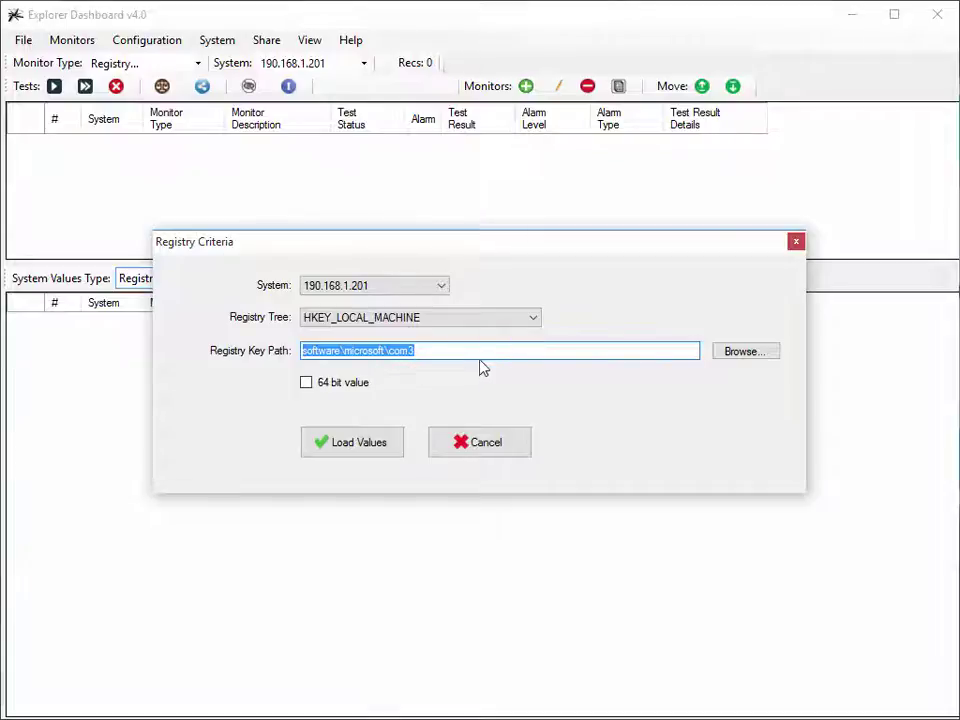
{"action": "left_click", "coordinate": [478, 353]}
{"action": "left_click_drag", "start_coordinate": [478, 353], "coordinate": [305, 353]}
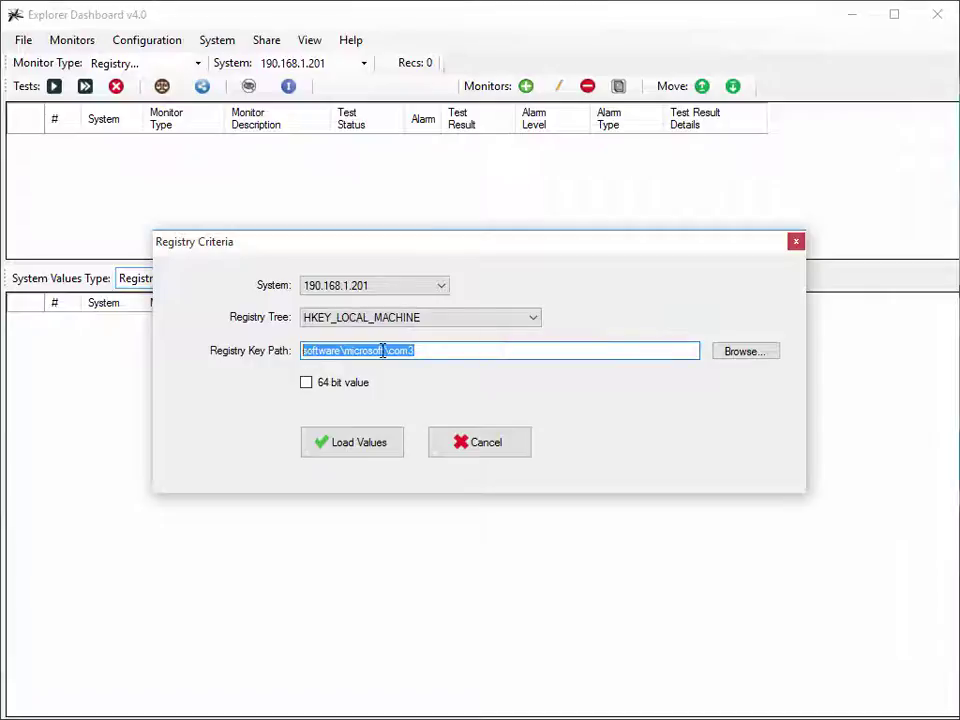
{"action": "key", "text": "BackSpace"}
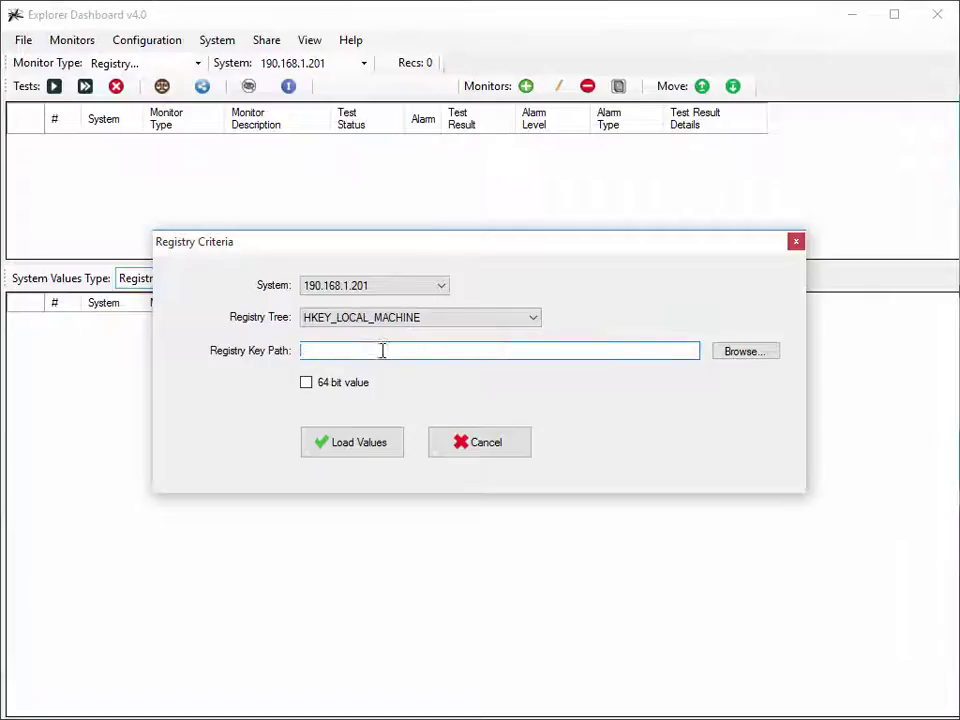
Step: Save the recent registry path software\microsoft\com3 as a favorite and load the registry values from that favorite
{"action": "left_click", "coordinate": [741, 352]}
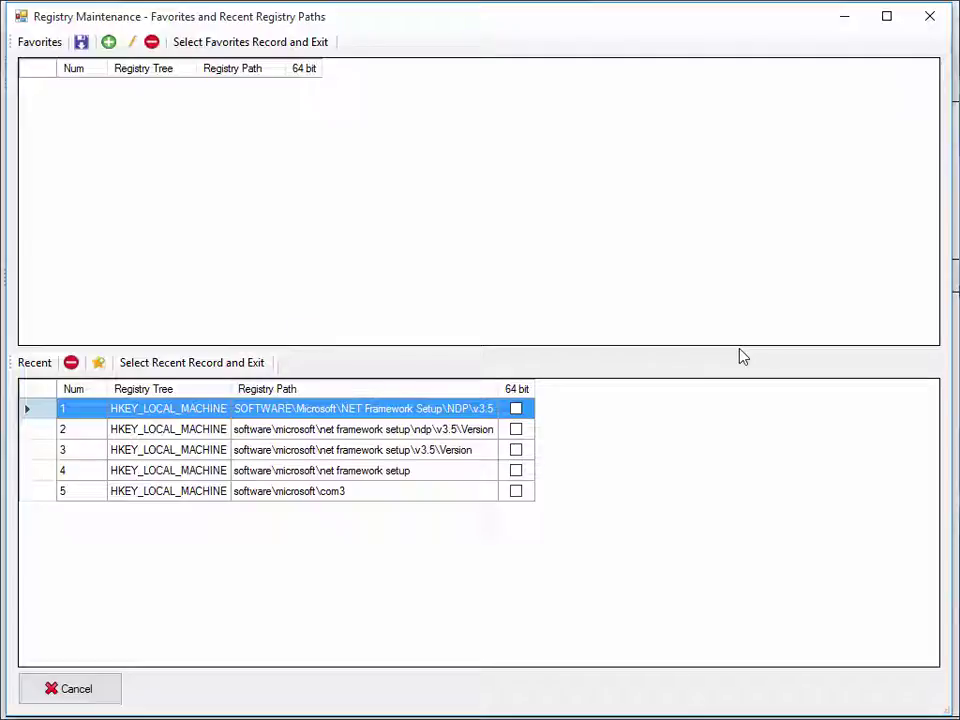
{"action": "left_click", "coordinate": [531, 493]}
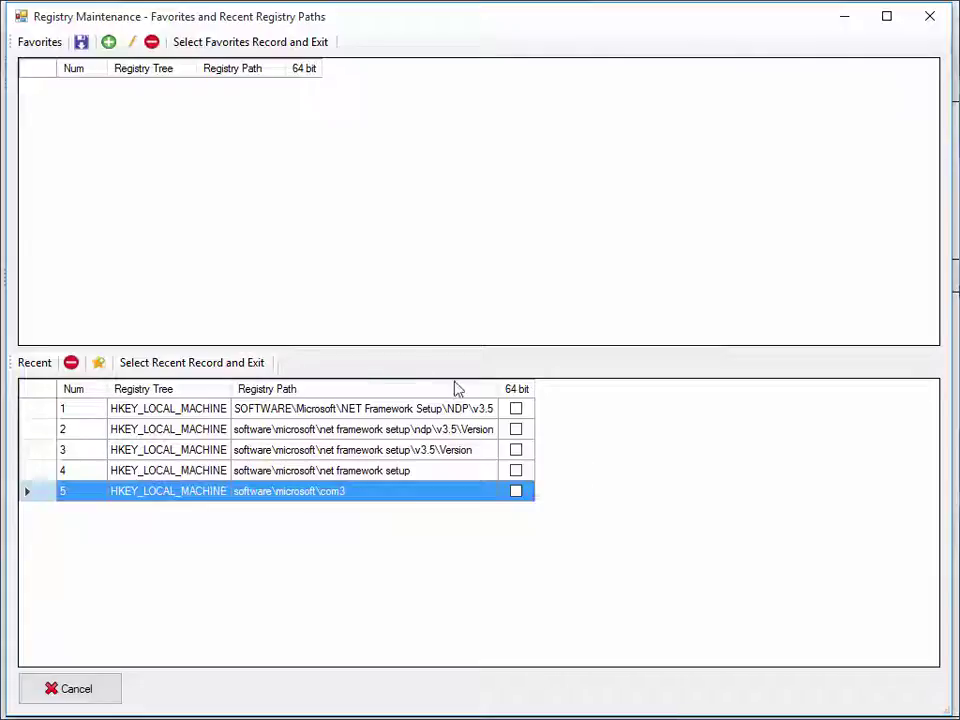
{"action": "left_click", "coordinate": [98, 362]}
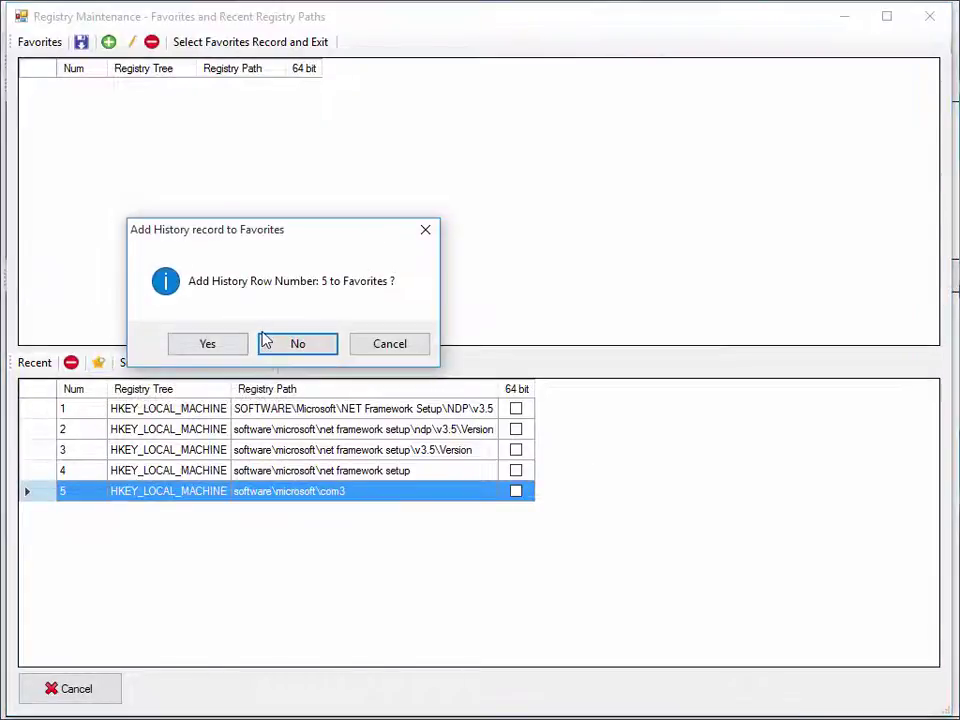
{"action": "left_click", "coordinate": [234, 346]}
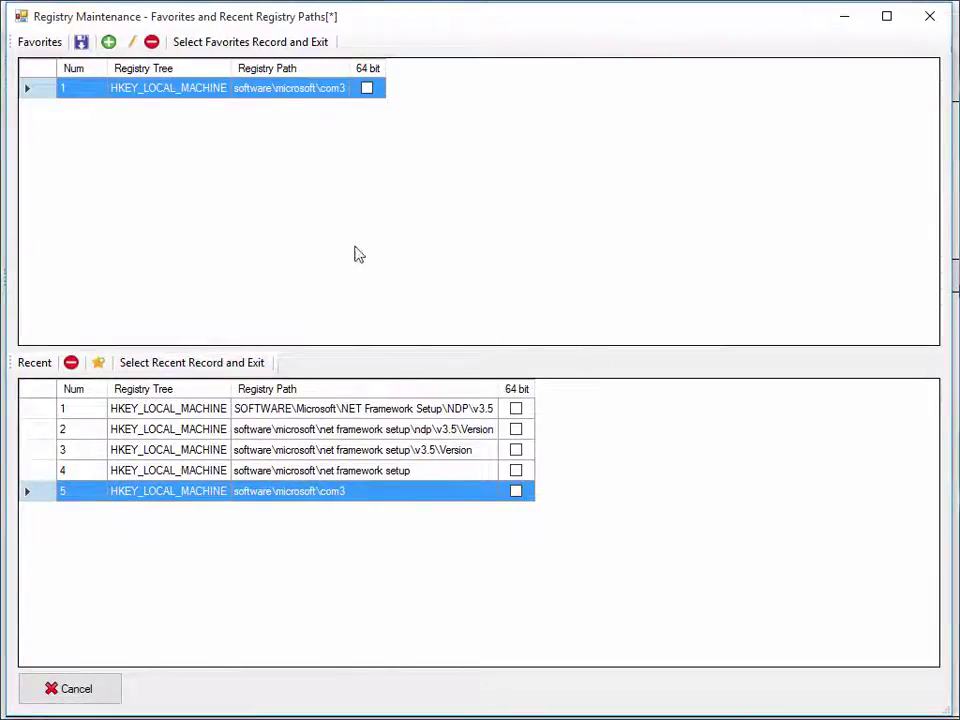
{"action": "left_click", "coordinate": [81, 43]}
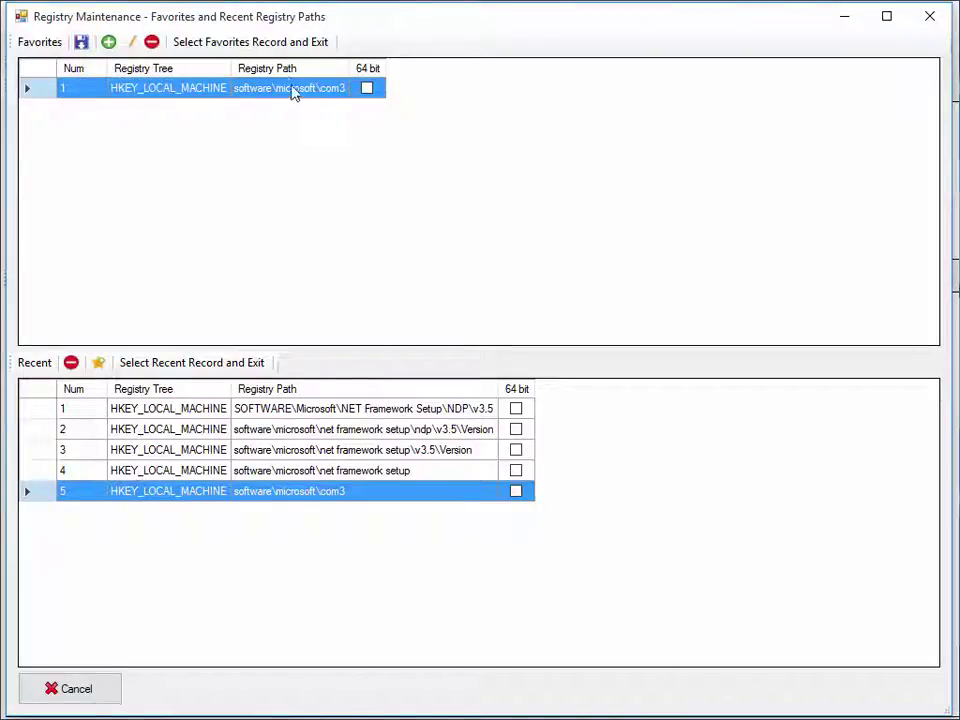
{"action": "left_click", "coordinate": [285, 45]}
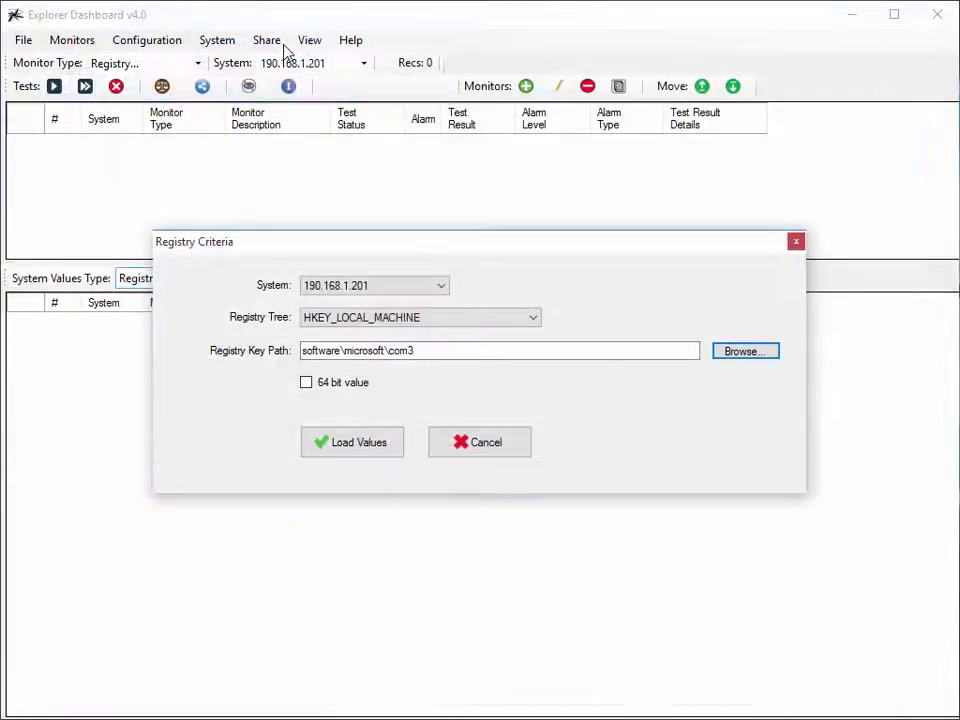
{"action": "left_click", "coordinate": [356, 442]}
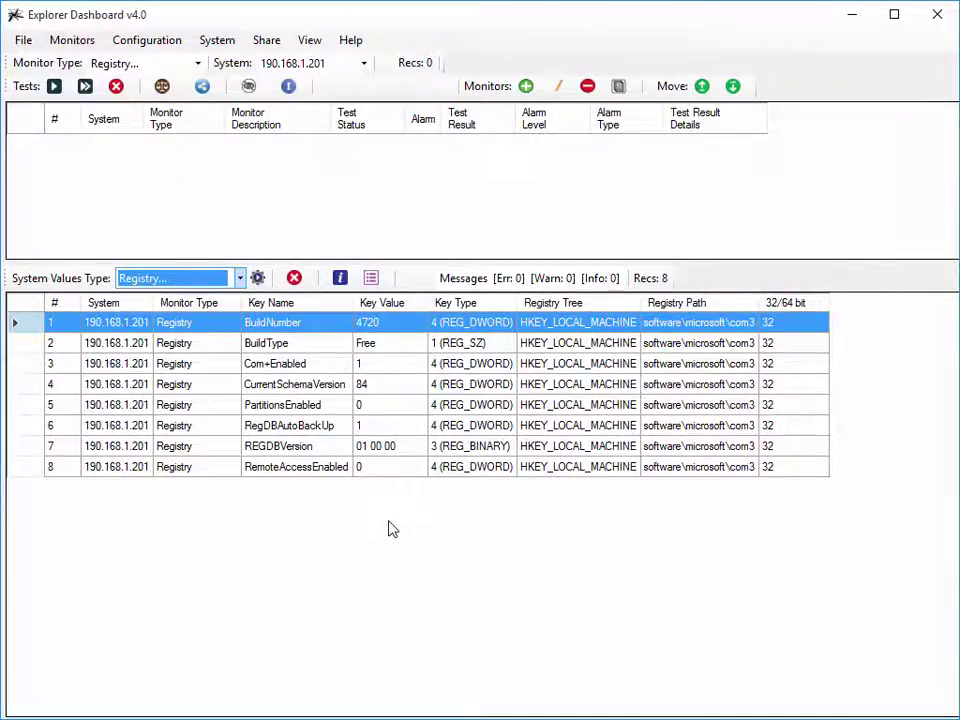
Step: Switch the system values type to Services and load the services of system 190.168.1.201
{"action": "left_click", "coordinate": [240, 278]}
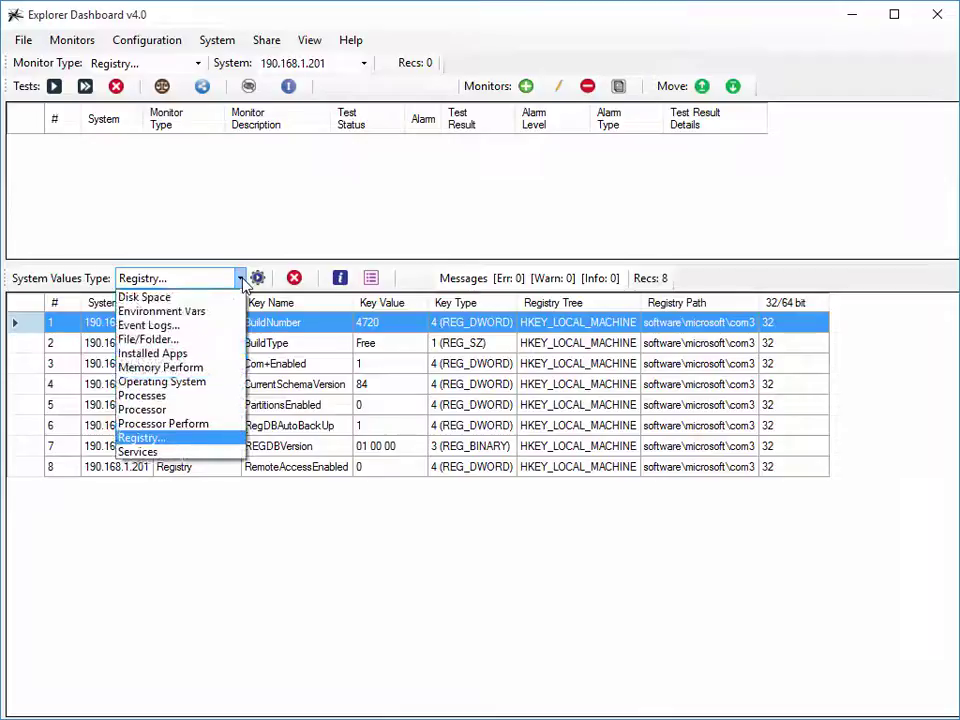
{"action": "left_click", "coordinate": [199, 453]}
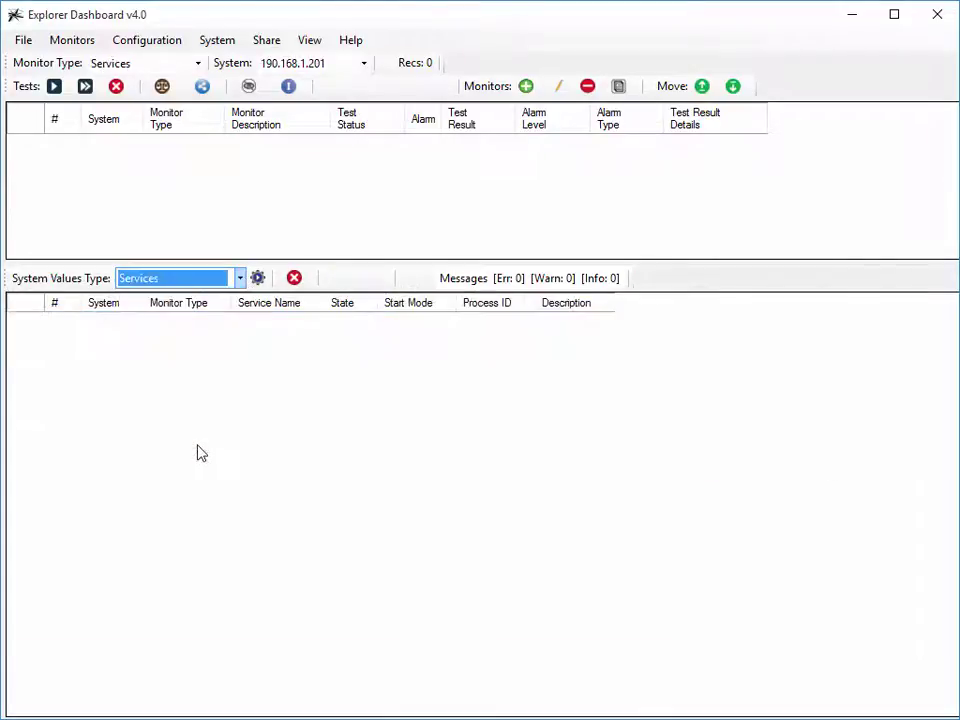
{"action": "left_click", "coordinate": [258, 279]}
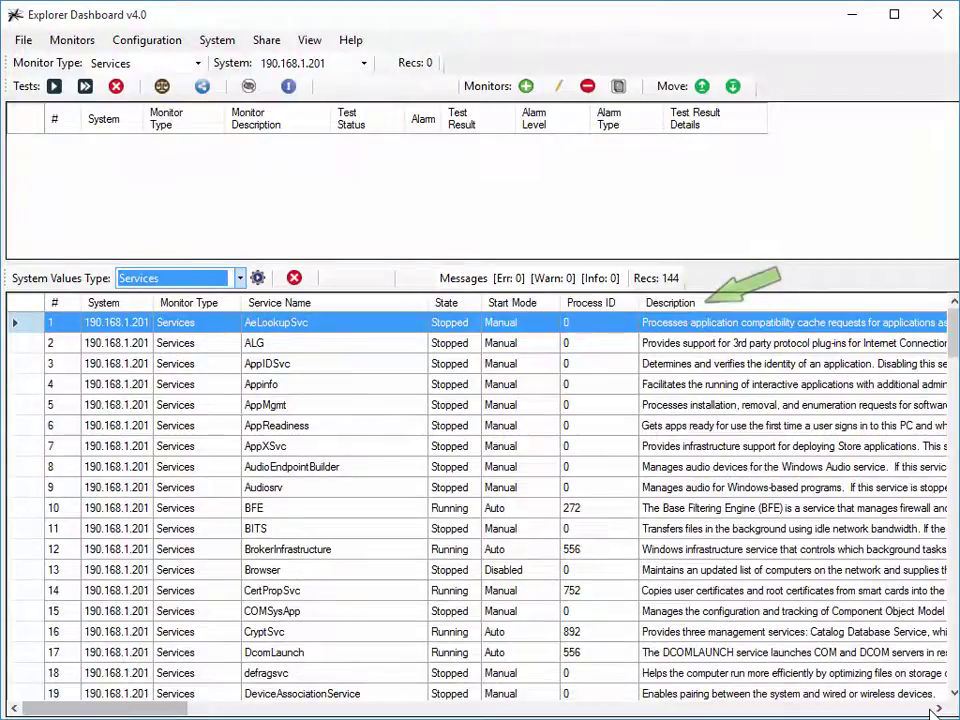
Step: Review the whole services list, including service name, state, start mode, process ID and description, and return to the first row
{"action": "left_click", "coordinate": [937, 708]}
{"action": "left_click", "coordinate": [937, 708]}
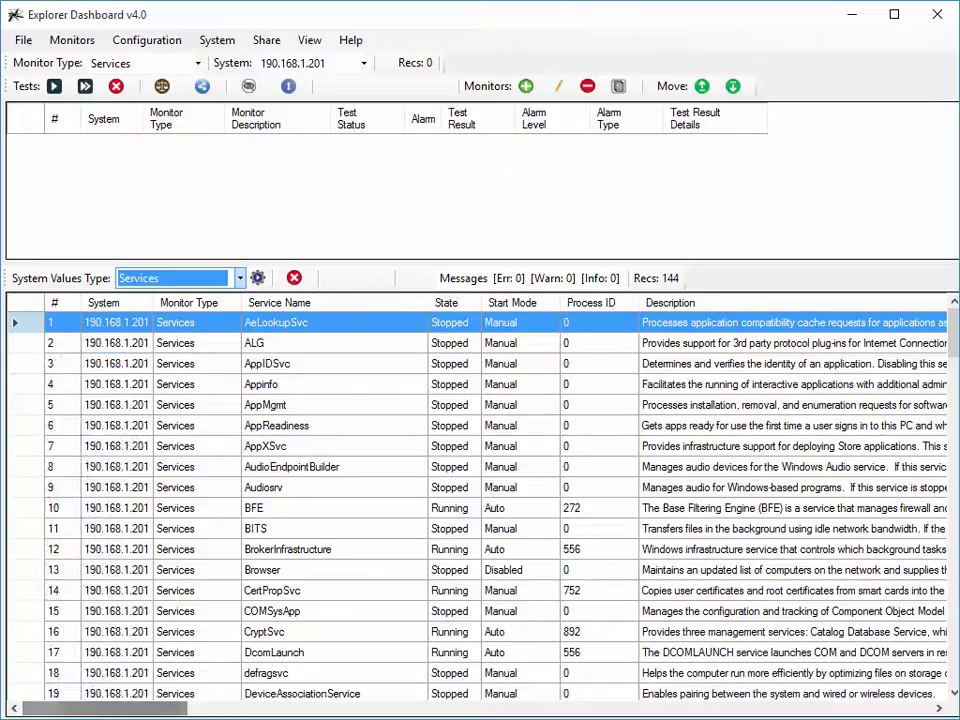
{"action": "left_click", "coordinate": [952, 688]}
{"action": "left_click", "coordinate": [952, 688]}
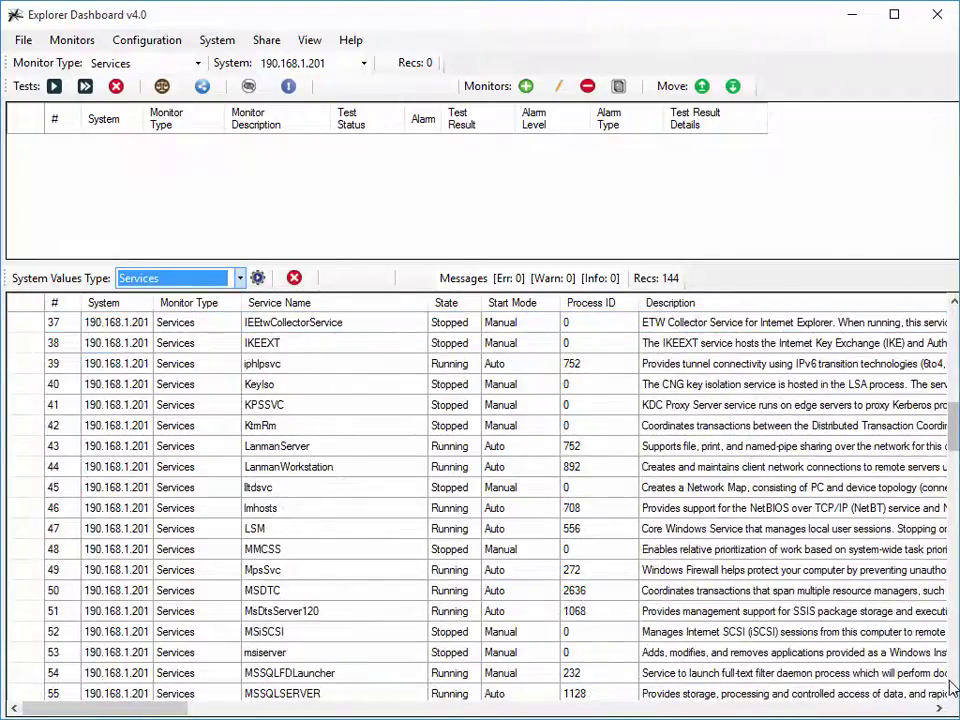
{"action": "left_click", "coordinate": [952, 688]}
{"action": "left_click", "coordinate": [952, 688]}
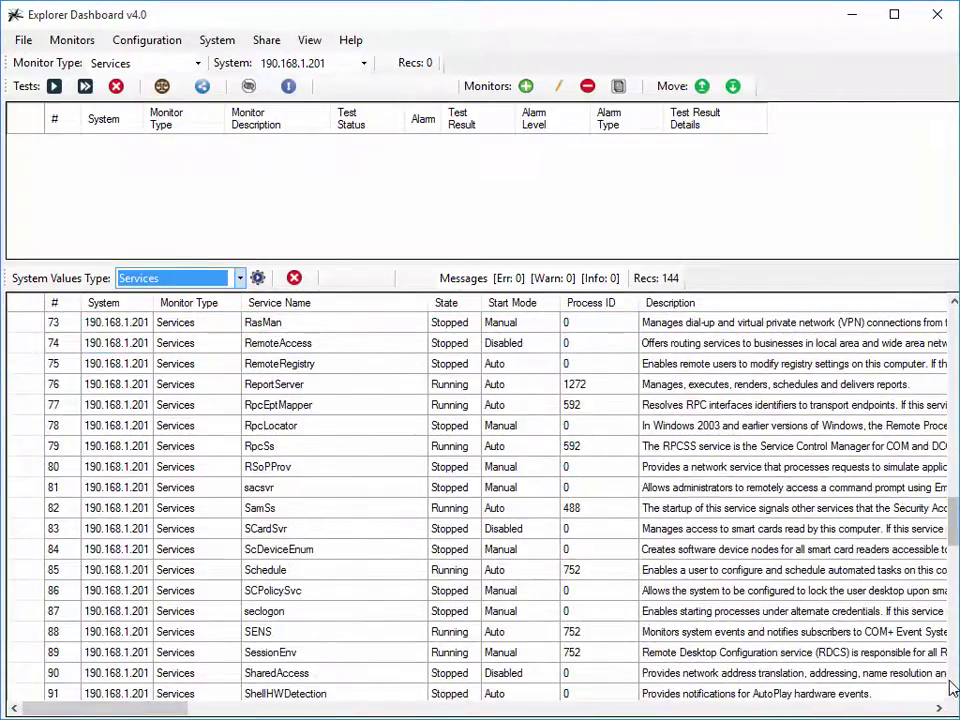
{"action": "left_click", "coordinate": [952, 688]}
{"action": "left_click", "coordinate": [952, 688]}
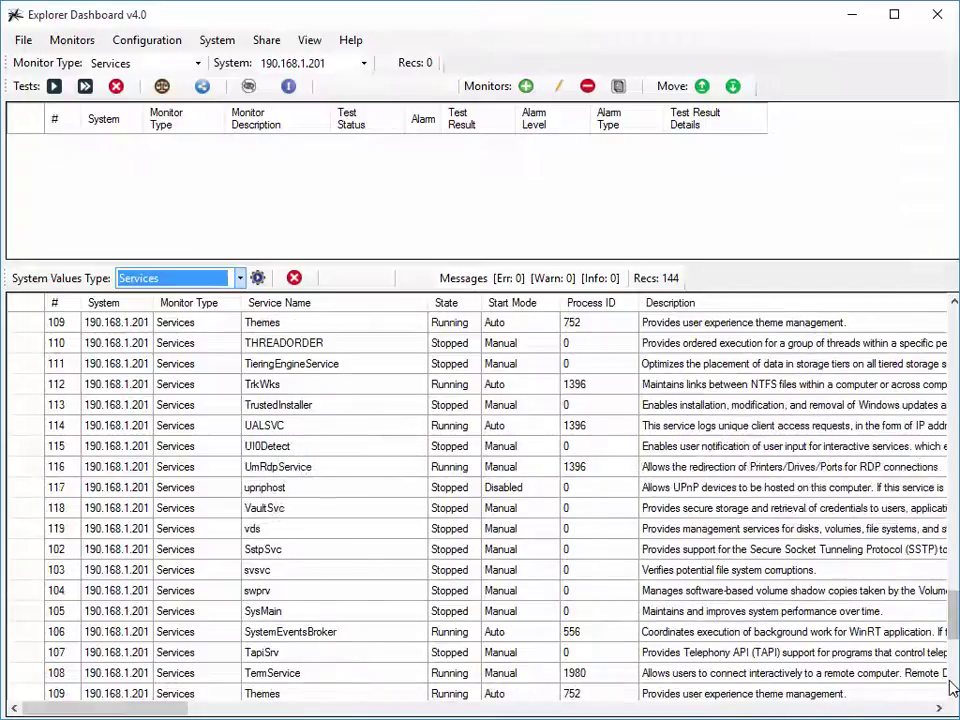
{"action": "left_click", "coordinate": [952, 688]}
{"action": "left_click_drag", "start_coordinate": [955, 688], "coordinate": [955, 318]}
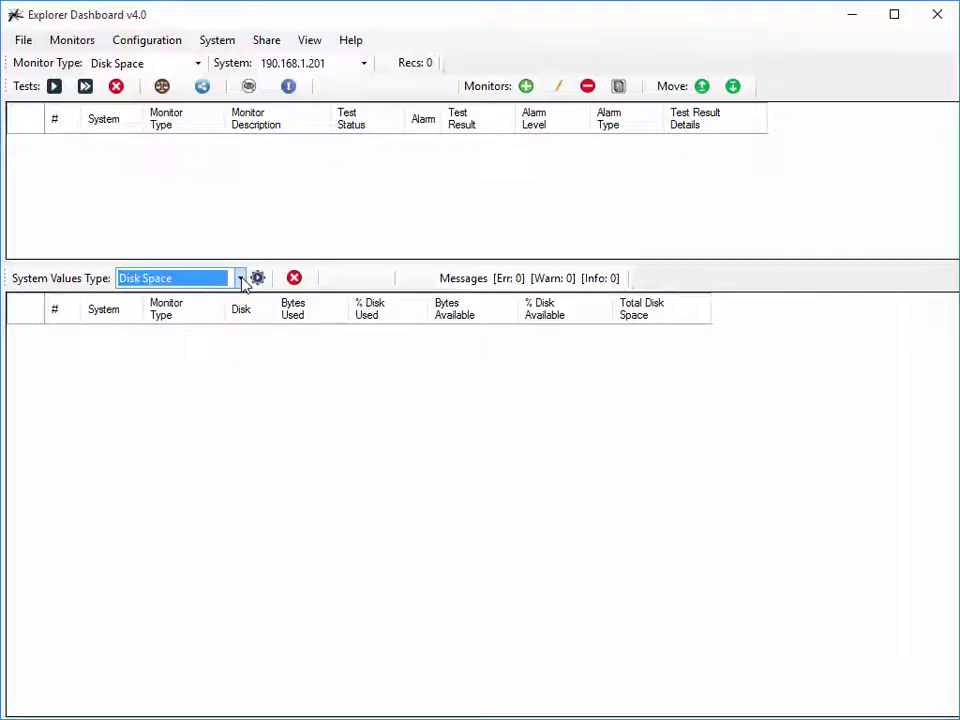
Step: Switch the system values type to Environment Vars and load the values for system 190.168.1.201
{"action": "left_click", "coordinate": [240, 279]}
{"action": "left_click", "coordinate": [231, 313]}
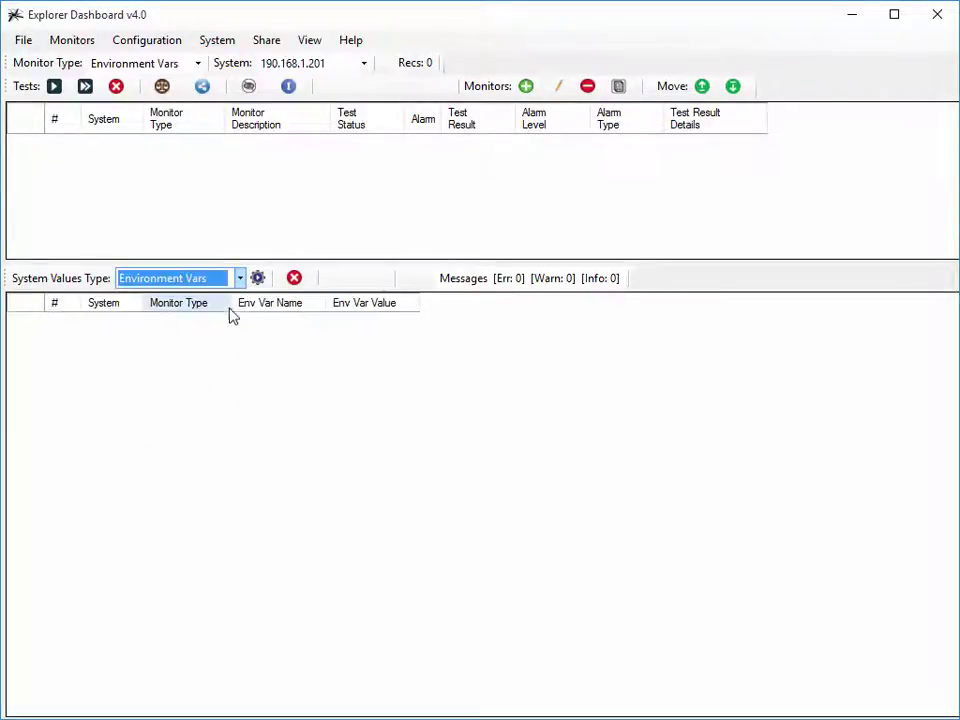
{"action": "left_click", "coordinate": [364, 64]}
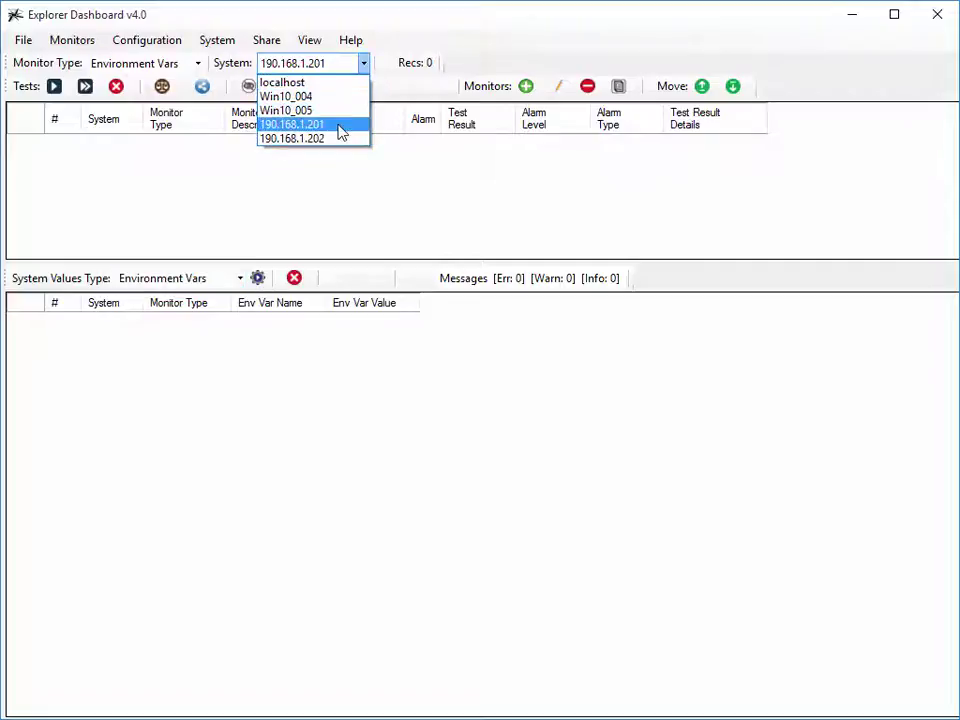
{"action": "left_click", "coordinate": [340, 125]}
{"action": "left_click", "coordinate": [257, 278]}
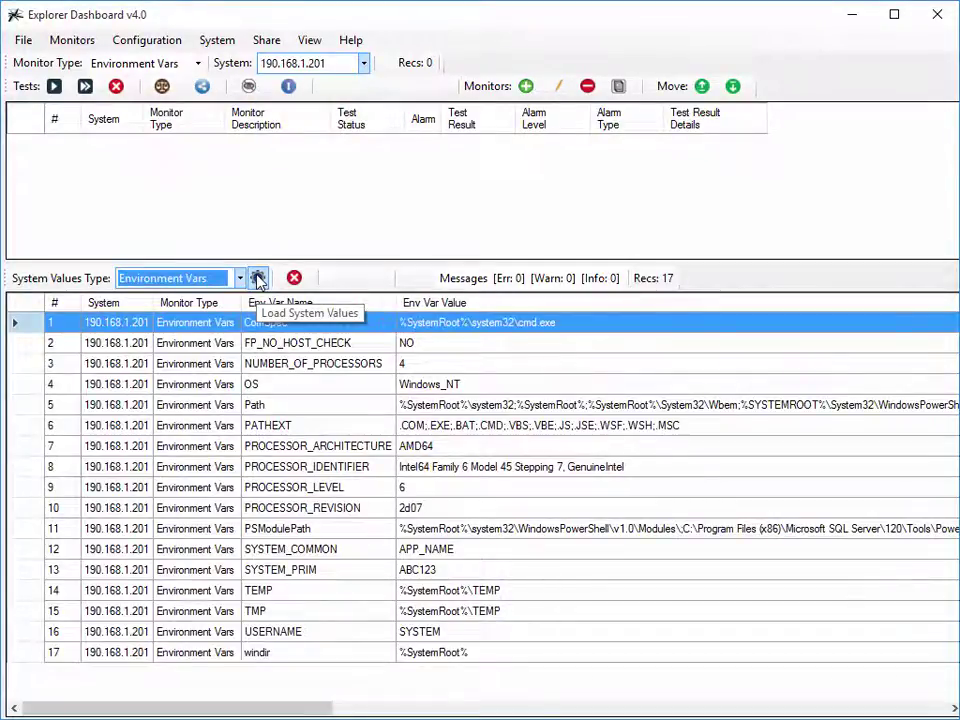
Step: Load the environment variables of system 190.168.1.202 and compare them with those of 190.168.1.201, ending on 190.168.1.202
{"action": "left_click", "coordinate": [364, 63]}
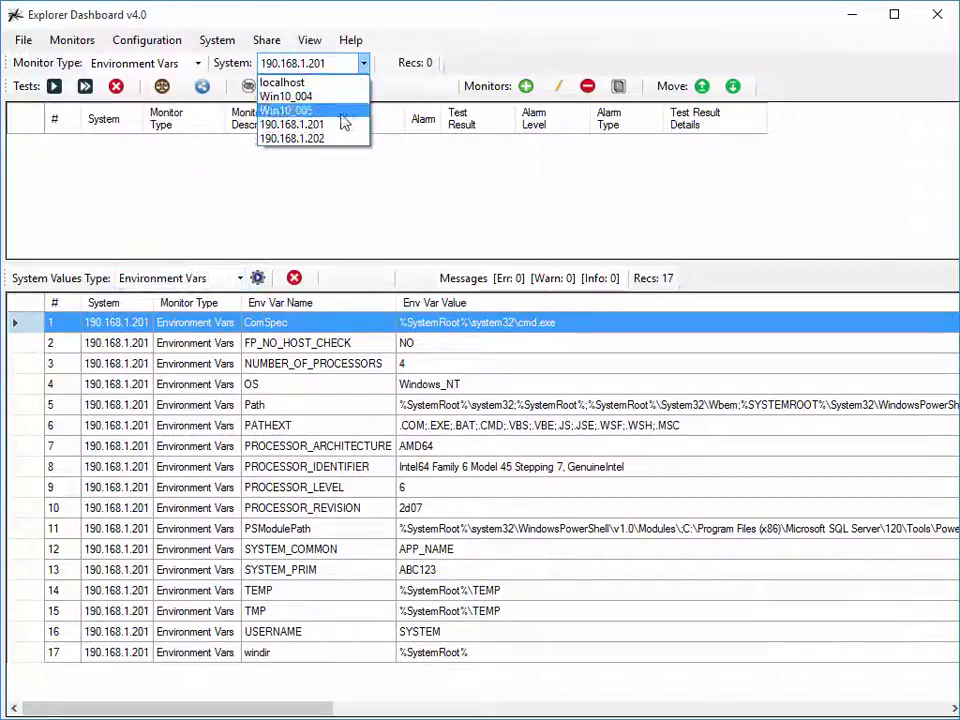
{"action": "left_click", "coordinate": [320, 138]}
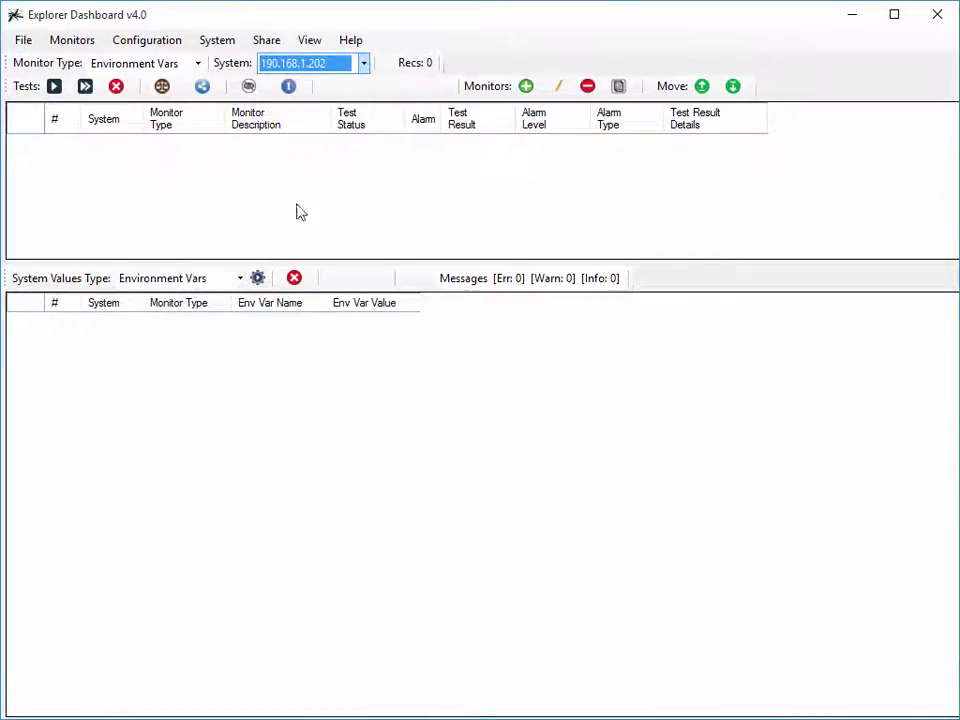
{"action": "left_click", "coordinate": [259, 278]}
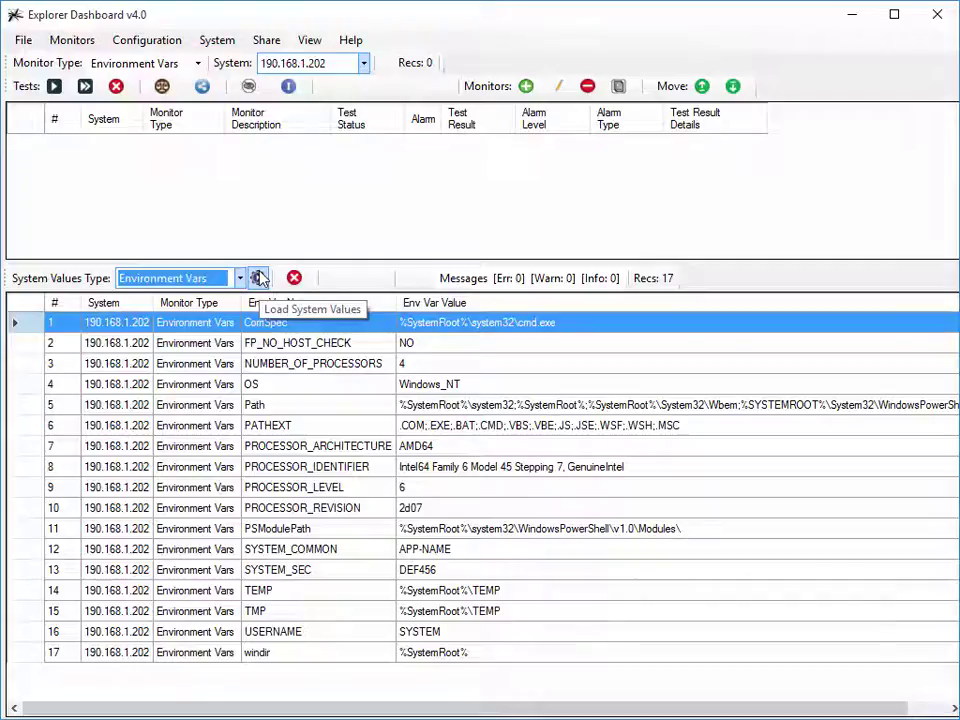
{"action": "left_click", "coordinate": [364, 63]}
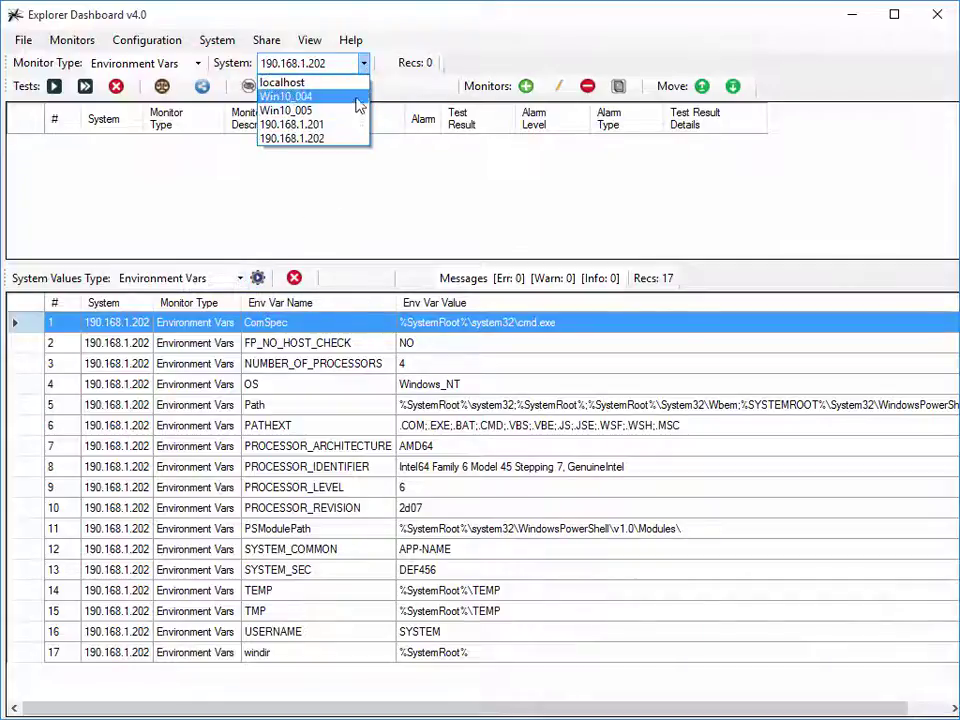
{"action": "left_click", "coordinate": [348, 124]}
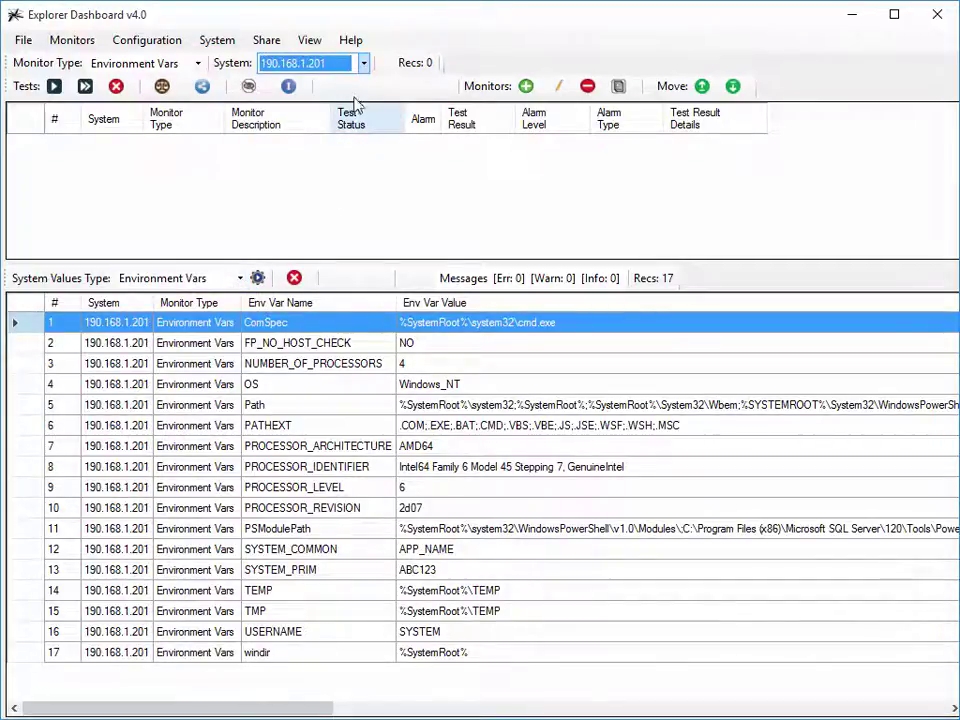
{"action": "left_click", "coordinate": [364, 63]}
{"action": "left_click", "coordinate": [347, 138]}
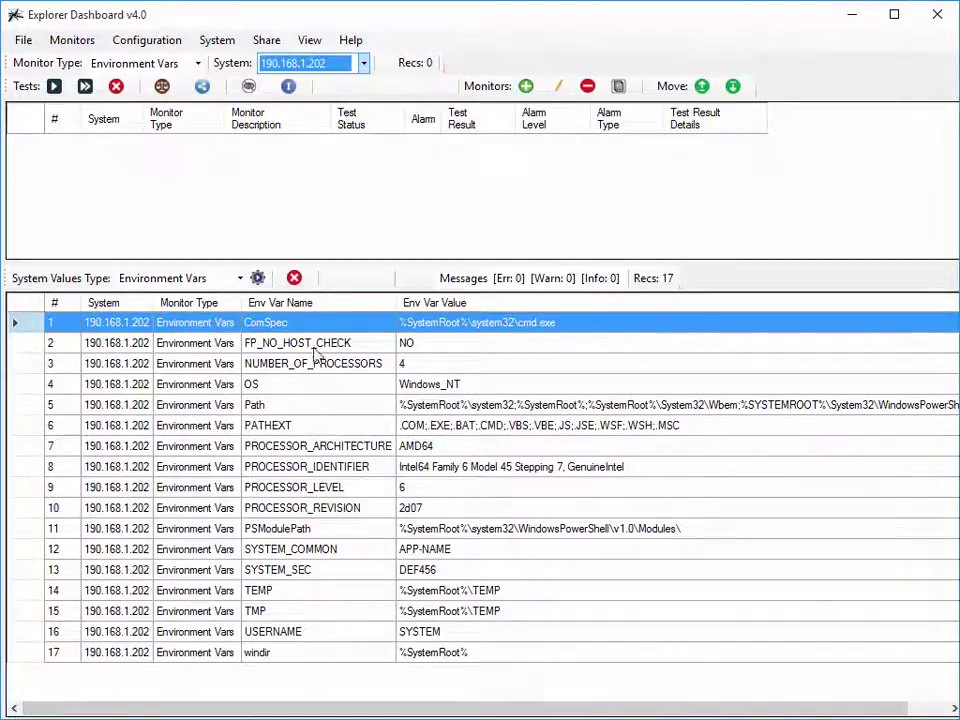
Step: Clear only the environment variables loaded for system 190.168.1.202 and check the values still held for 190.168.1.201
{"action": "right_click", "coordinate": [306, 395]}
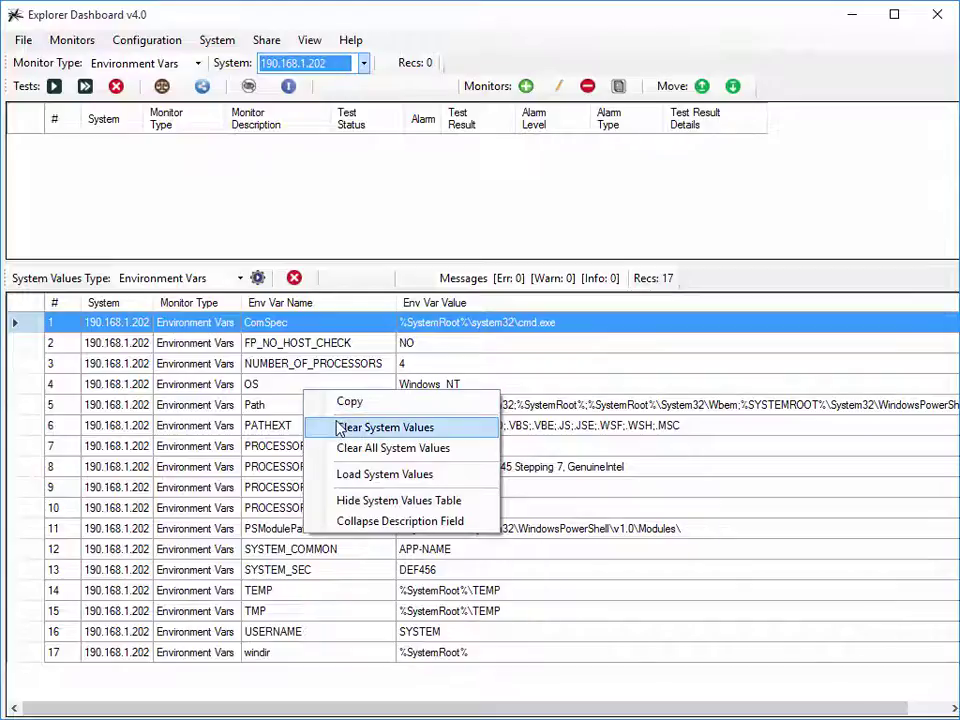
{"action": "left_click", "coordinate": [338, 428]}
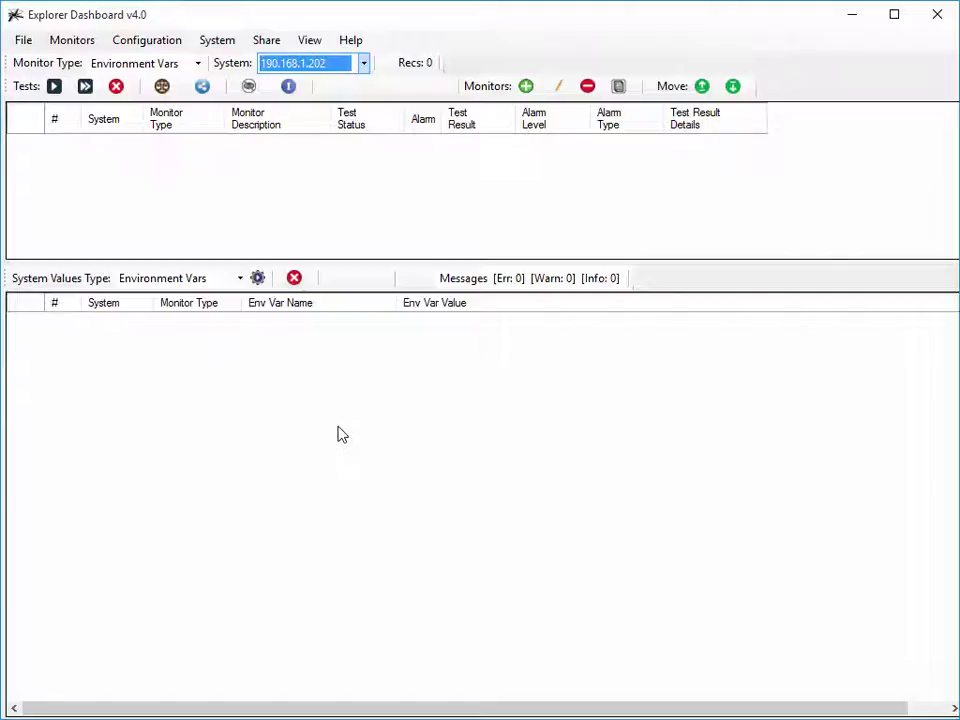
{"action": "left_click", "coordinate": [363, 64]}
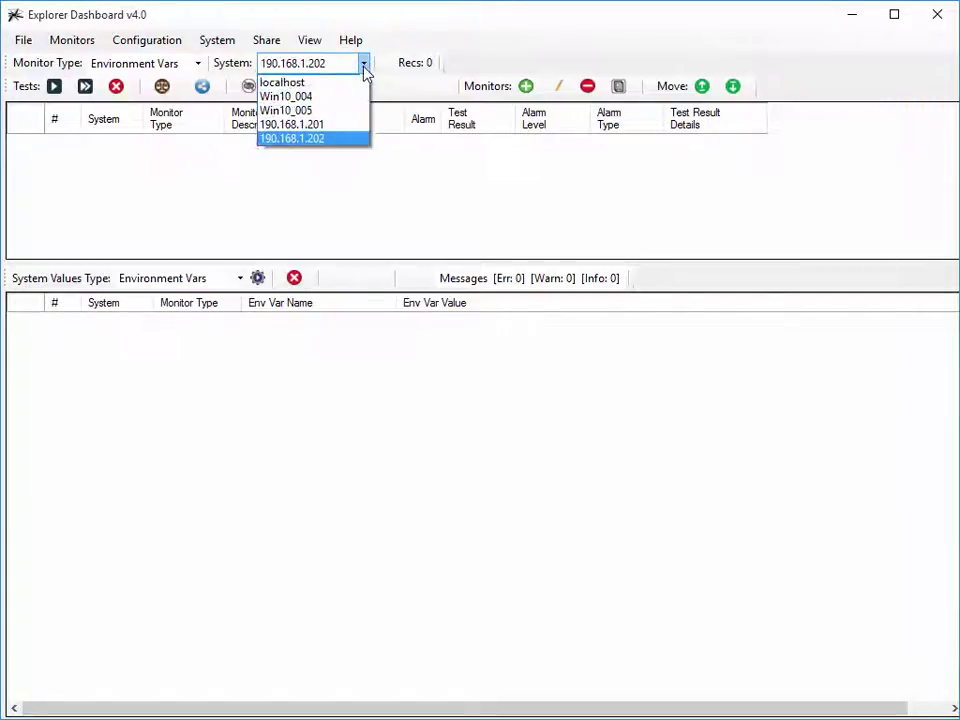
{"action": "left_click", "coordinate": [353, 124]}
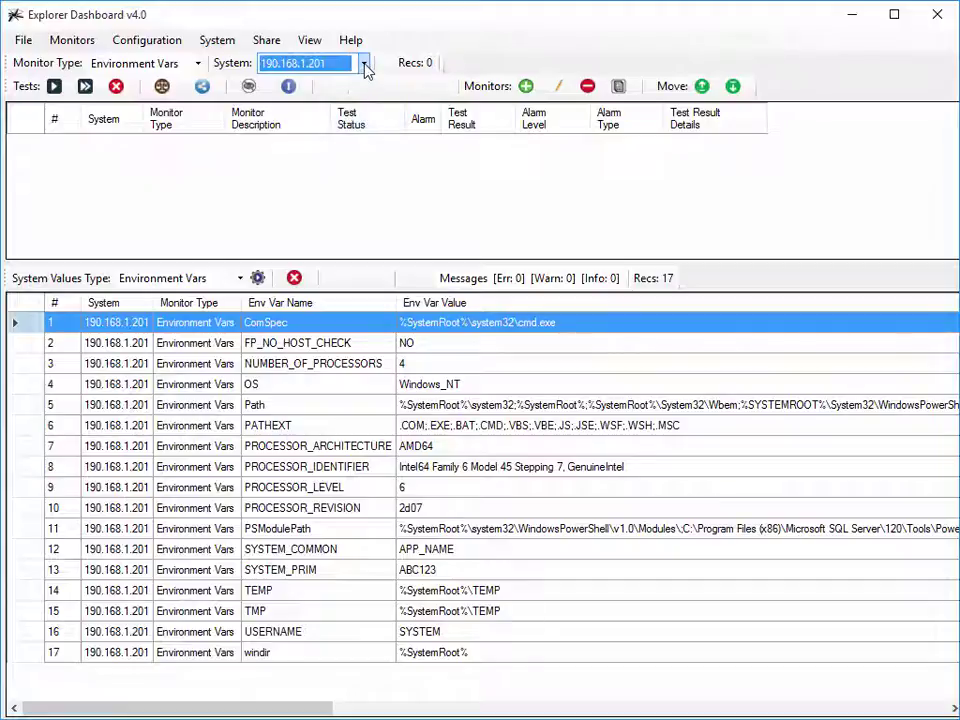
Step: Reload the environment variables of system 190.168.1.202 and view the loaded values of 190.168.1.201 and 190.168.1.202 in turn
{"action": "left_click", "coordinate": [364, 63]}
{"action": "left_click", "coordinate": [355, 139]}
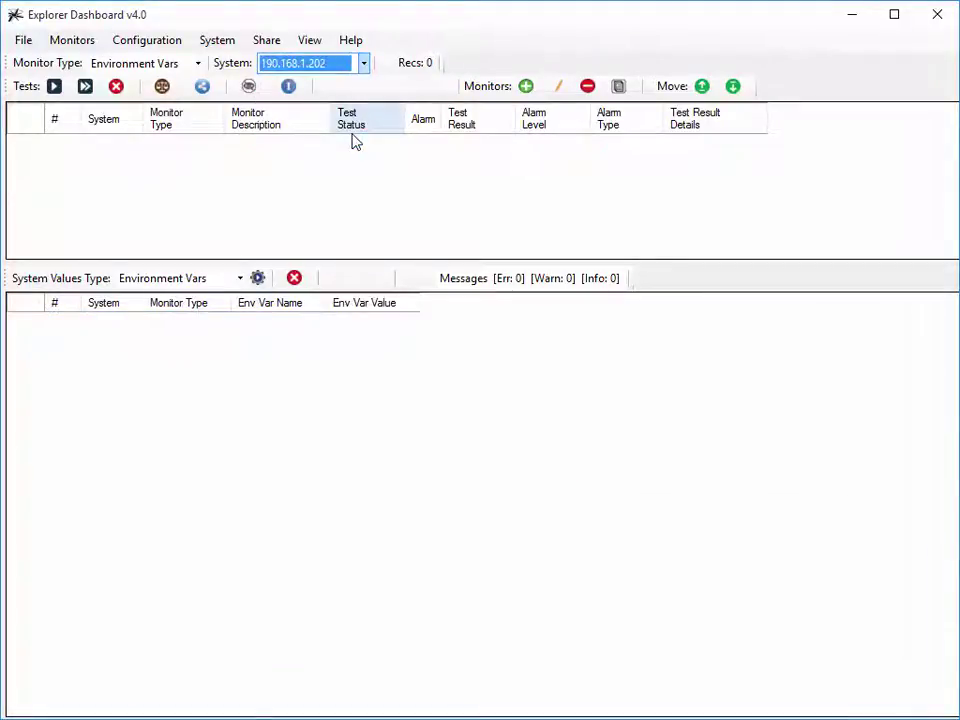
{"action": "left_click", "coordinate": [258, 278]}
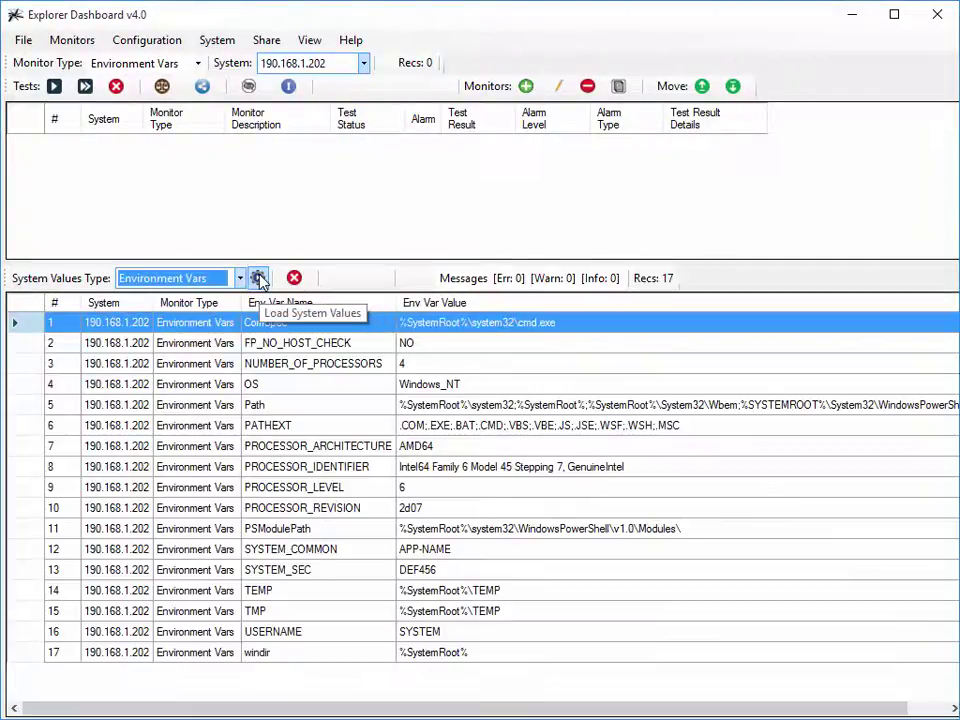
{"action": "left_click", "coordinate": [364, 63]}
{"action": "left_click", "coordinate": [340, 124]}
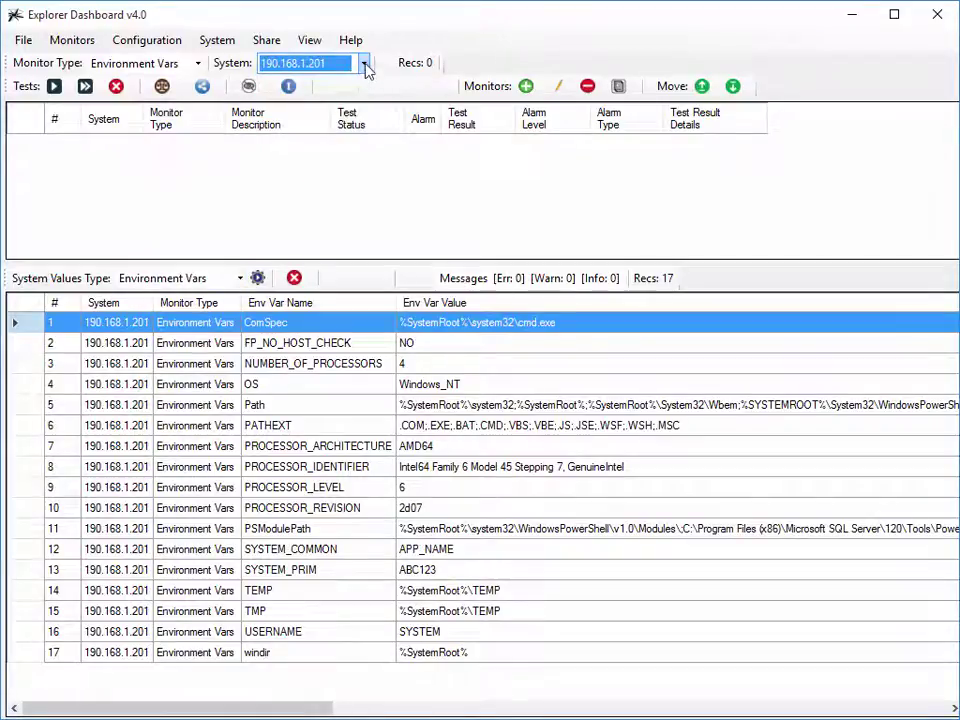
{"action": "left_click", "coordinate": [364, 63]}
{"action": "left_click", "coordinate": [350, 139]}
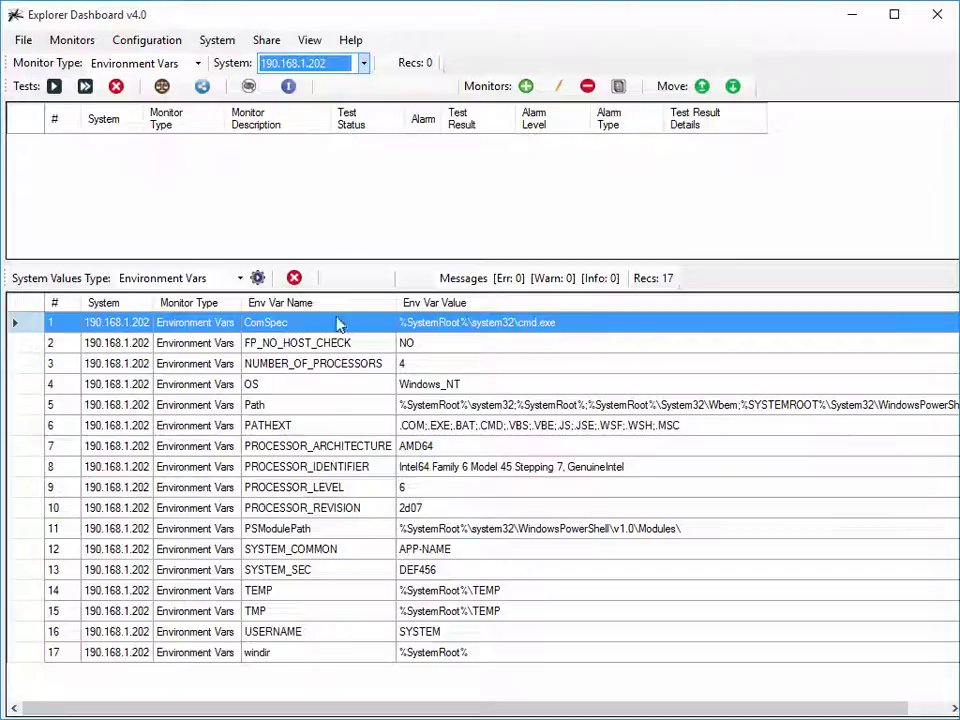
Step: Clear all loaded system values for every system and check the environment variables table of 190.168.1.201
{"action": "right_click", "coordinate": [329, 404]}
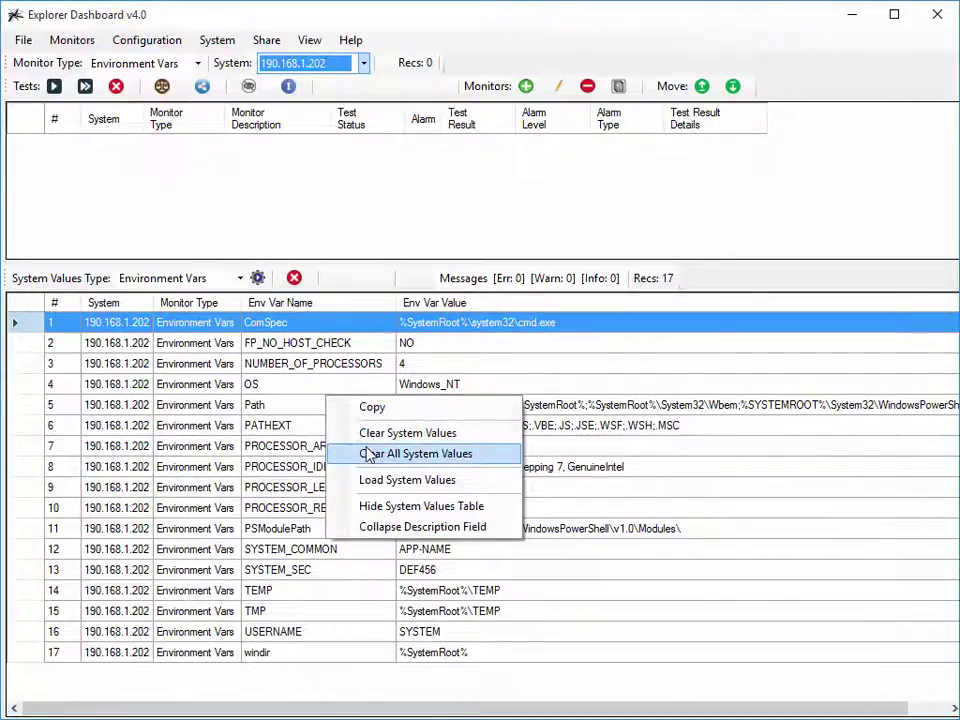
{"action": "left_click", "coordinate": [493, 458]}
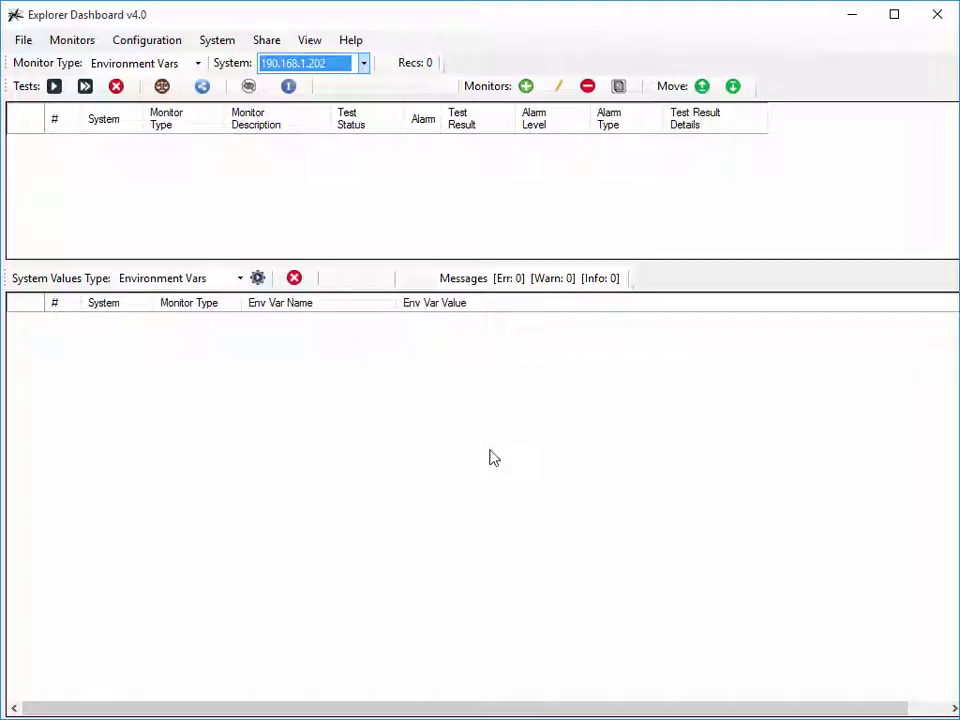
{"action": "left_click", "coordinate": [363, 63]}
{"action": "left_click", "coordinate": [354, 125]}
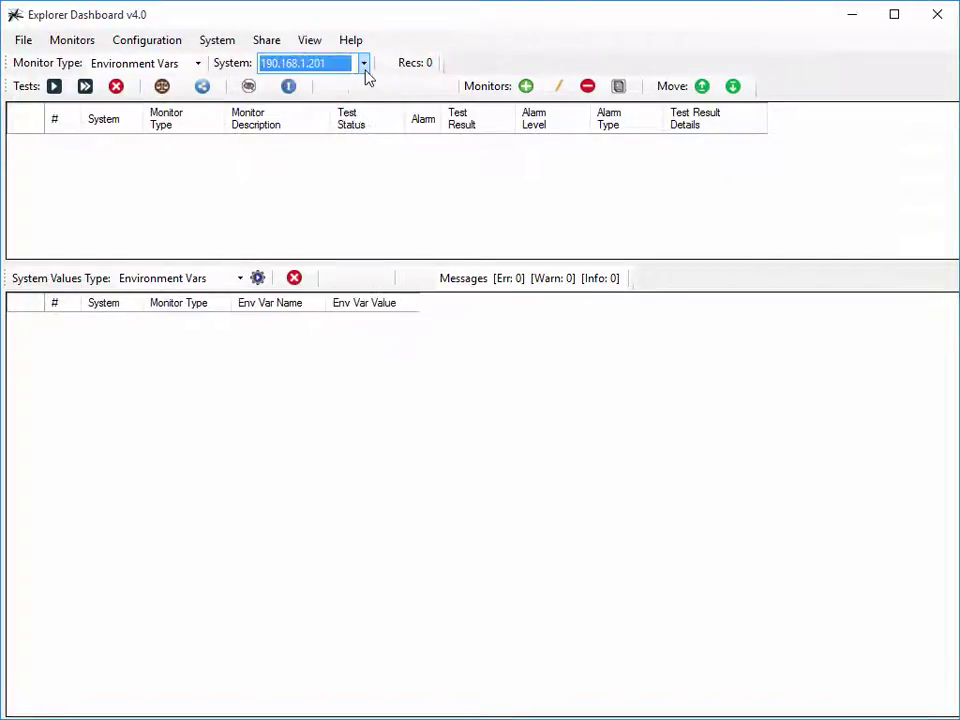
Step: Check the environment variables tables of systems 190.168.1.202 and 190.168.1.201 in turn
{"action": "left_click", "coordinate": [364, 65]}
{"action": "left_click", "coordinate": [350, 139]}
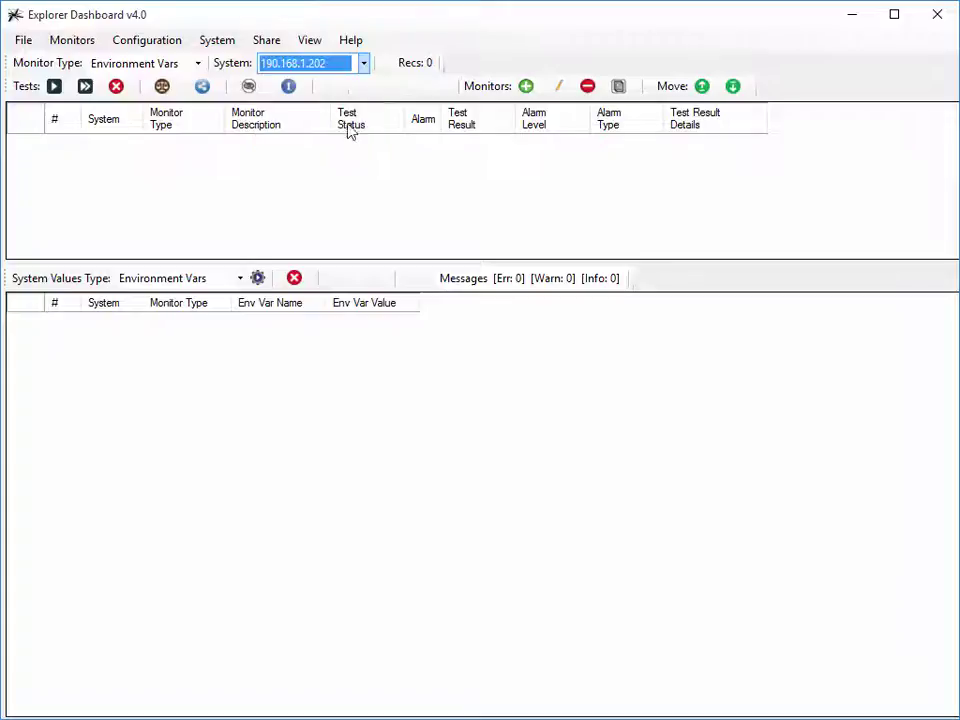
{"action": "left_click", "coordinate": [364, 64]}
{"action": "left_click", "coordinate": [349, 125]}
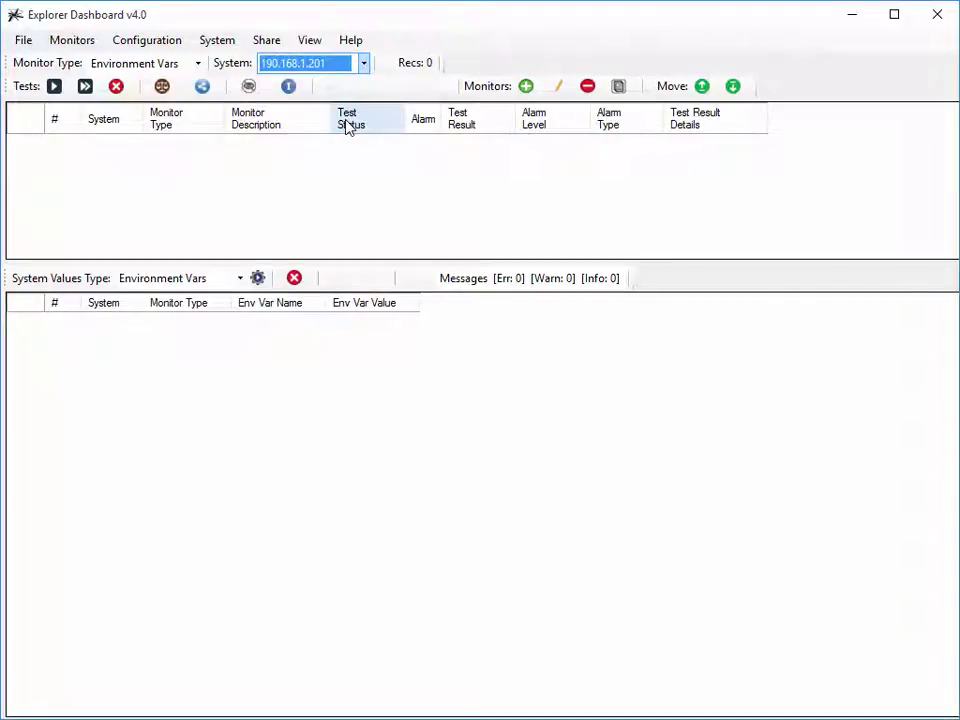
Step: Load the environment variables of system 190.168.1.201 and of system 190.168.1.202
{"action": "left_click", "coordinate": [258, 278]}
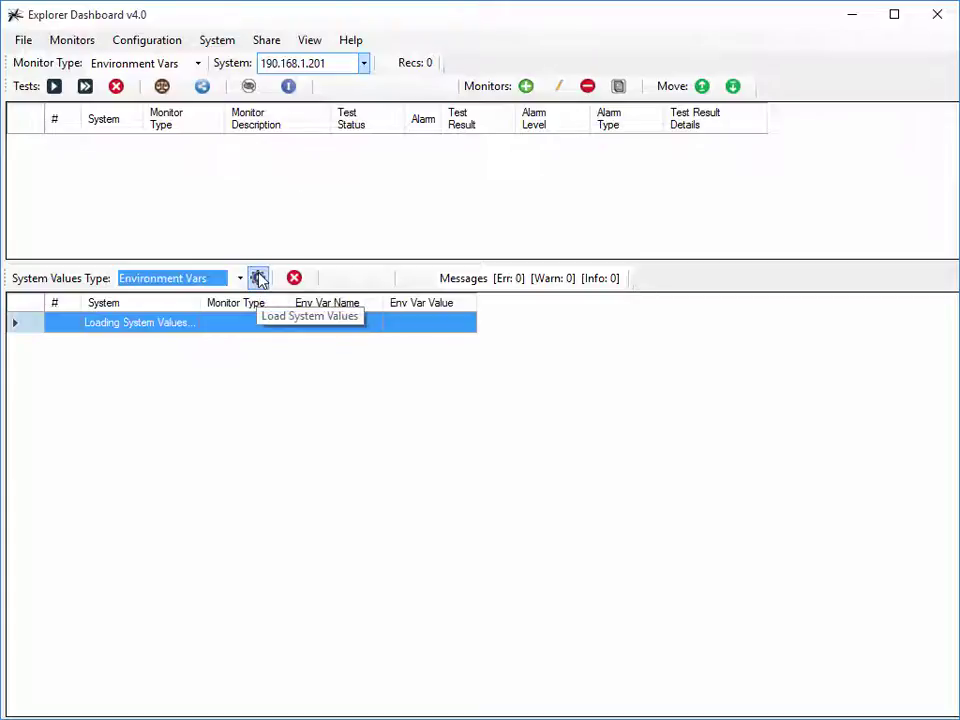
{"action": "left_click", "coordinate": [363, 63]}
{"action": "left_click", "coordinate": [336, 139]}
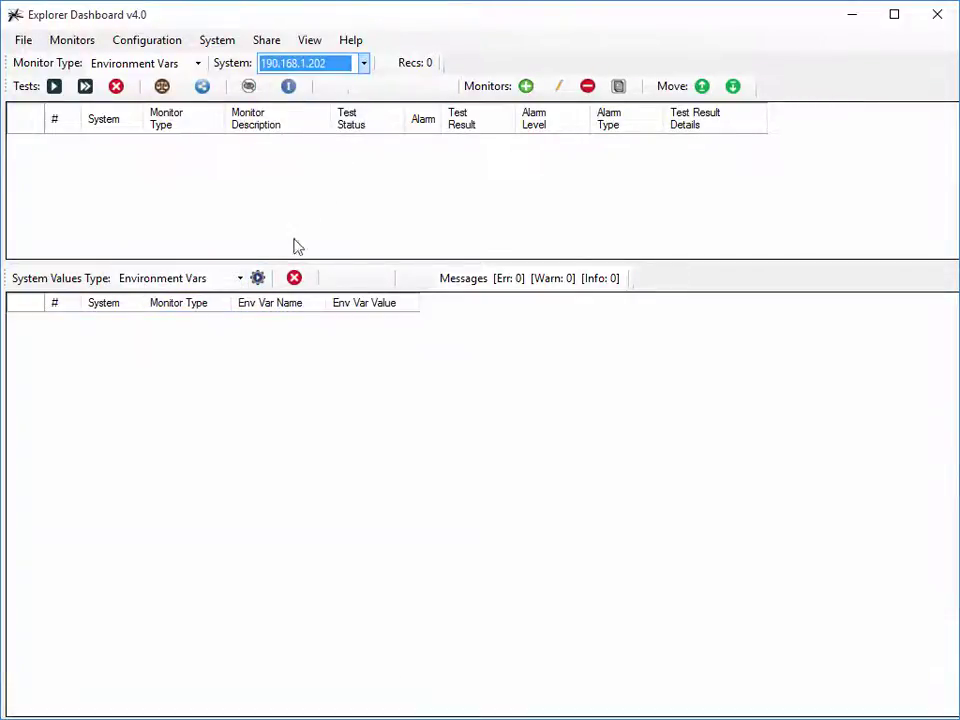
{"action": "left_click", "coordinate": [258, 278]}
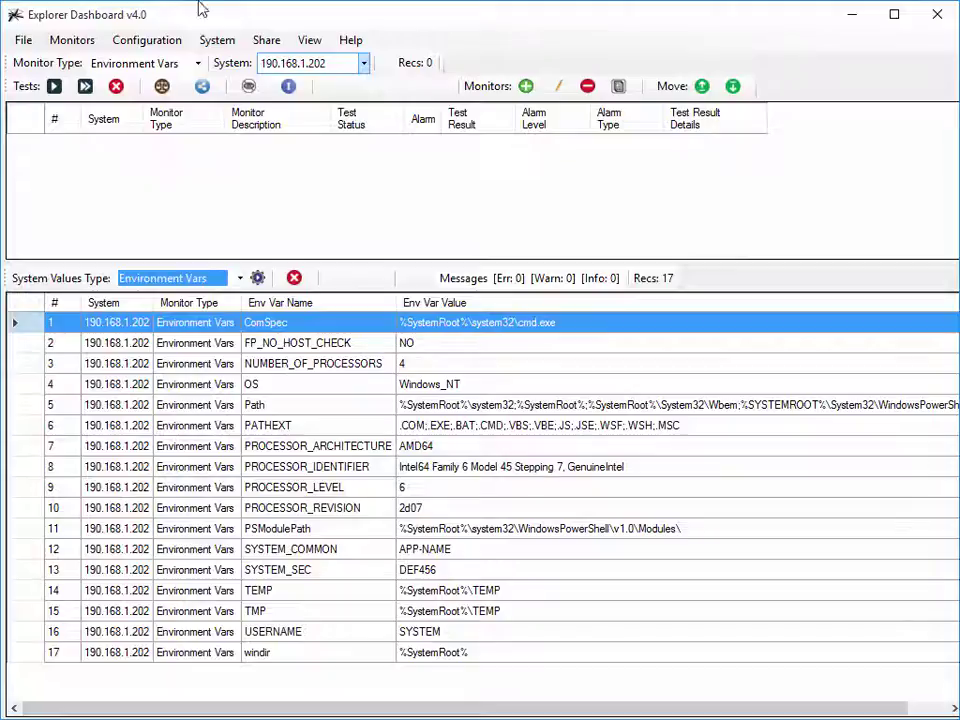
Step: Compare the loaded environment variables with 190.168.1.201 as primary and 190.168.1.202 as secondary system, and close the comparison
{"action": "left_click", "coordinate": [162, 86]}
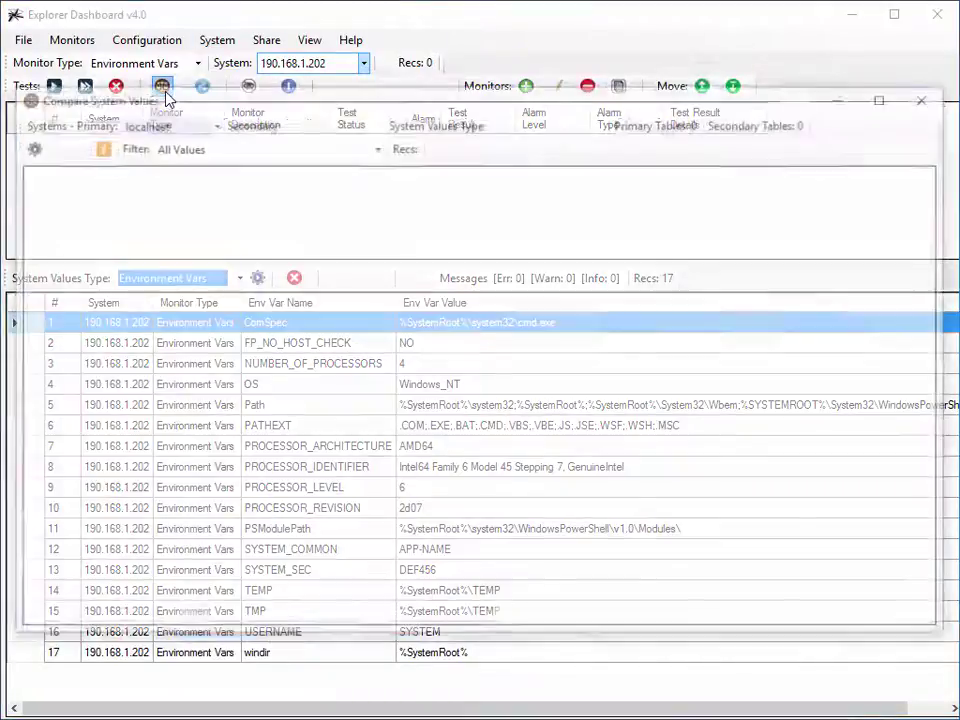
{"action": "left_click", "coordinate": [167, 125]}
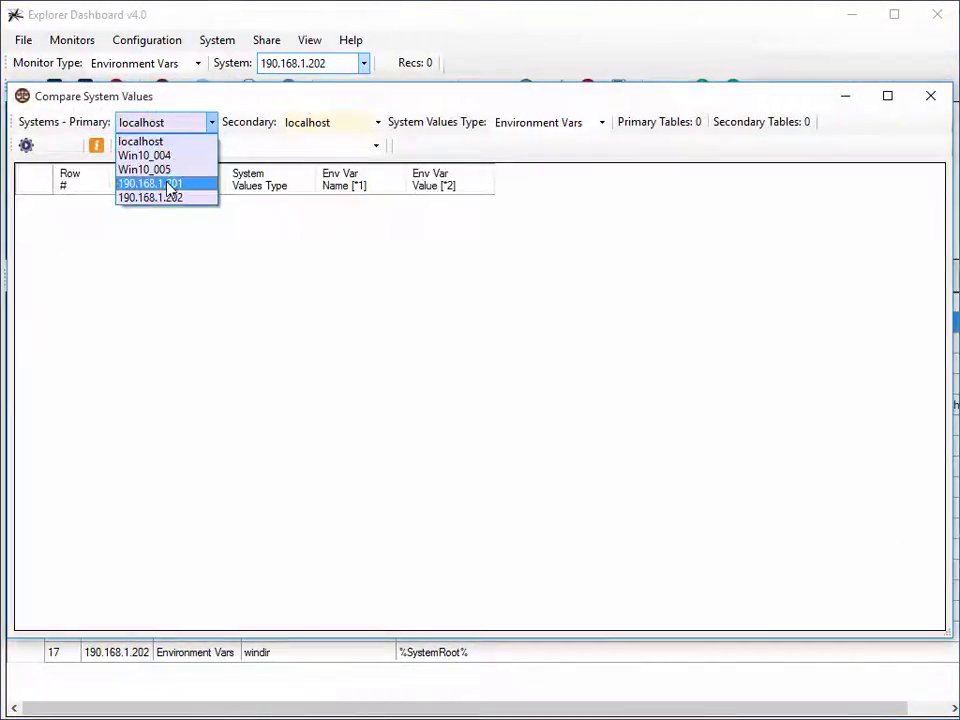
{"action": "left_click", "coordinate": [150, 184]}
{"action": "left_click", "coordinate": [306, 128]}
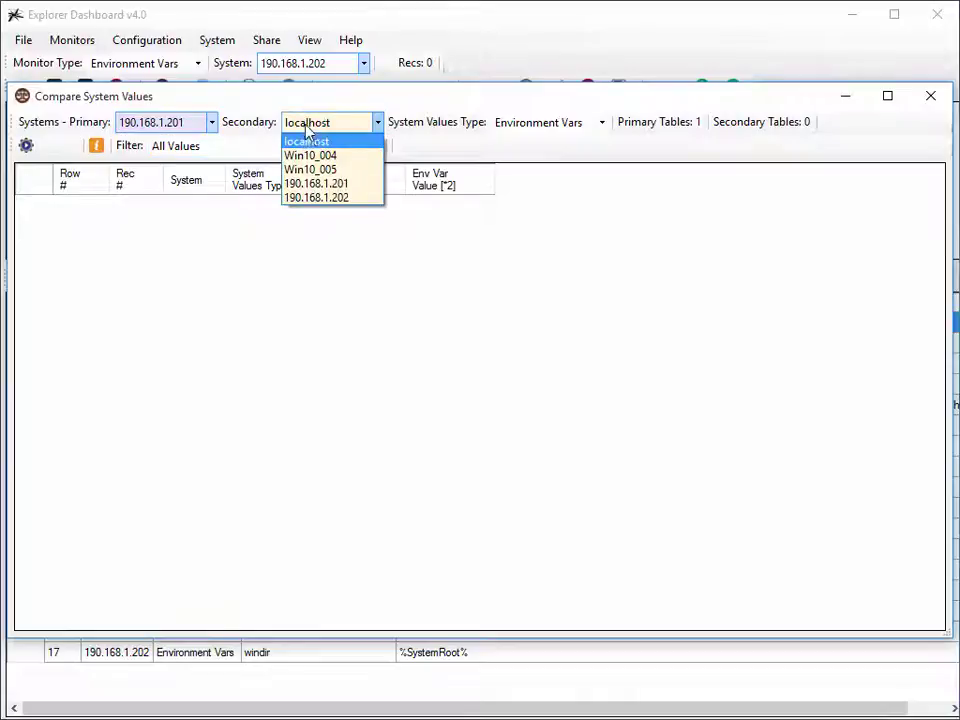
{"action": "left_click", "coordinate": [316, 197]}
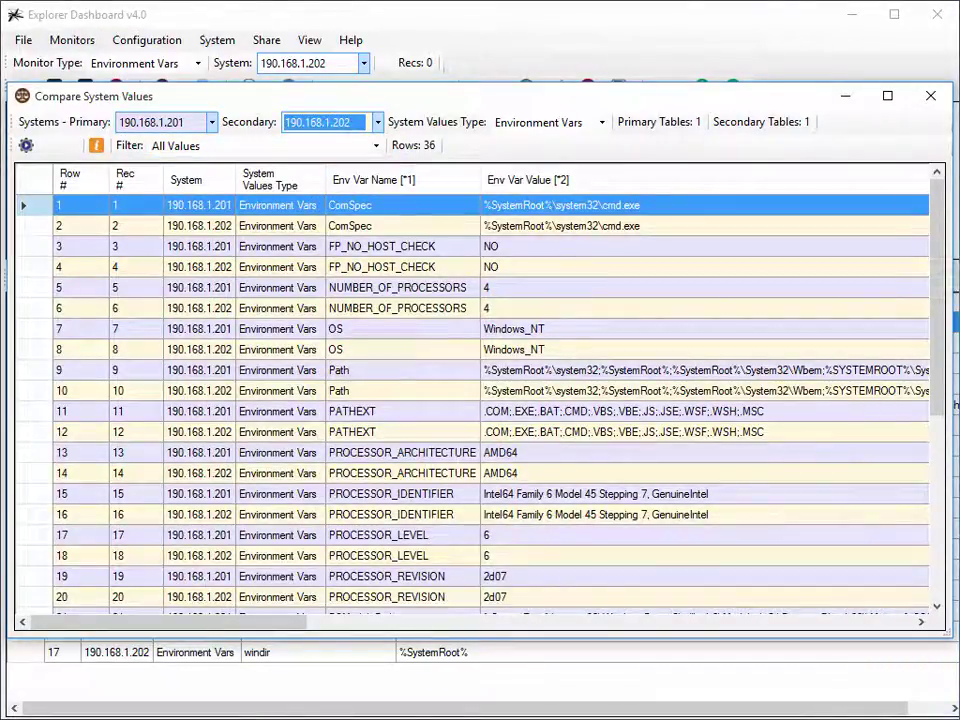
{"action": "left_click", "coordinate": [931, 97]}
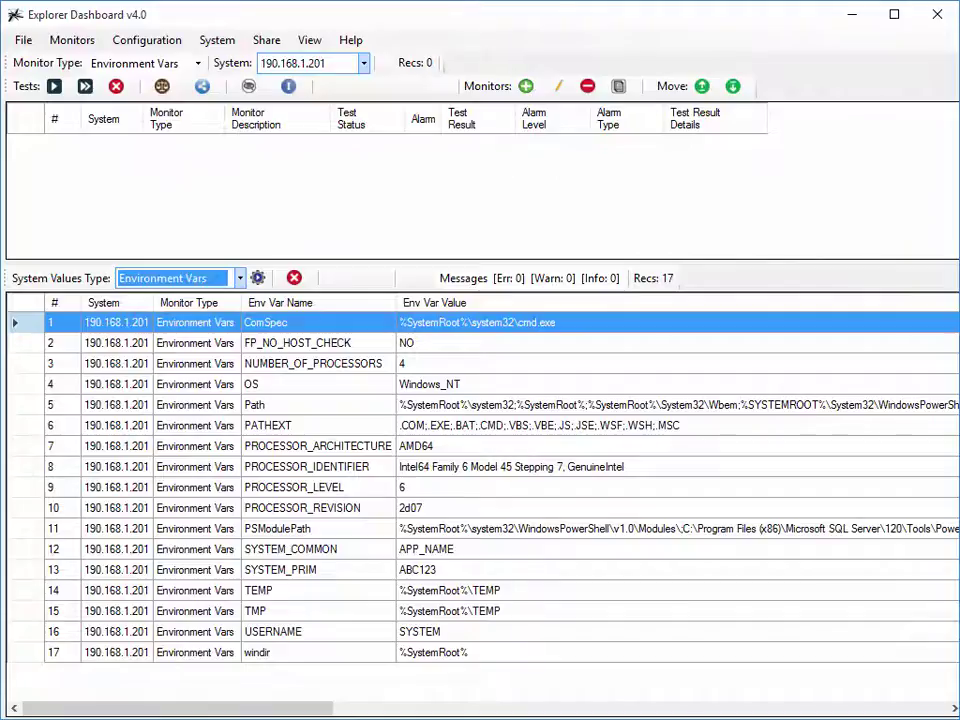
Step: Load the File/Folder values of system 190.168.1.201 from the share \\190.168.1.201\servershare
{"action": "scroll", "coordinate": [240, 278], "scroll_direction": "up", "scroll_amount": 1}
{"action": "left_click", "coordinate": [240, 278]}
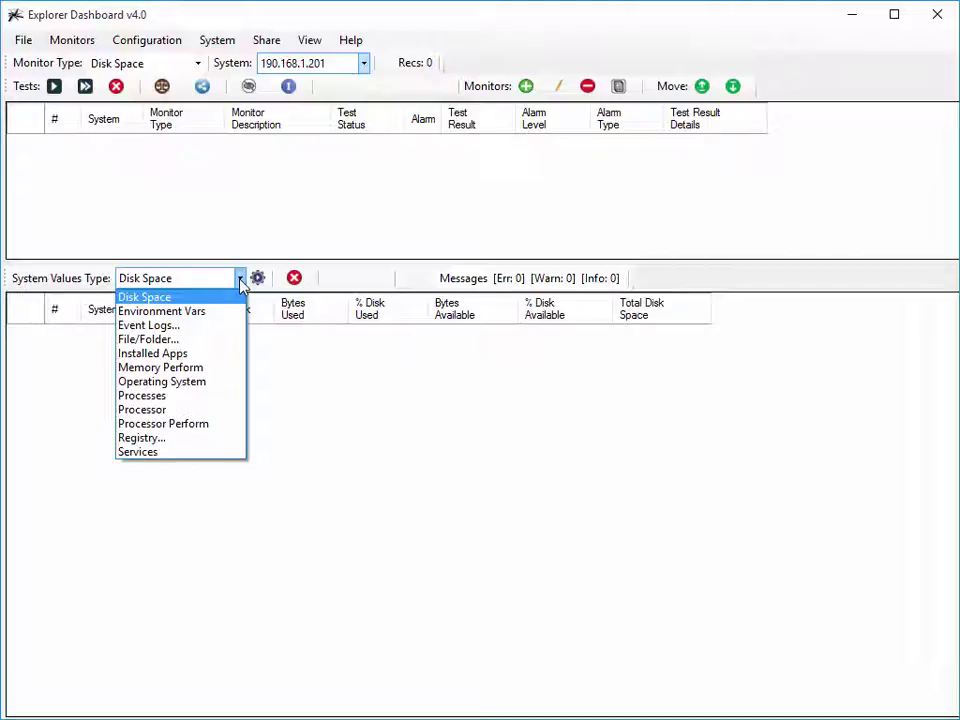
{"action": "left_click", "coordinate": [227, 339]}
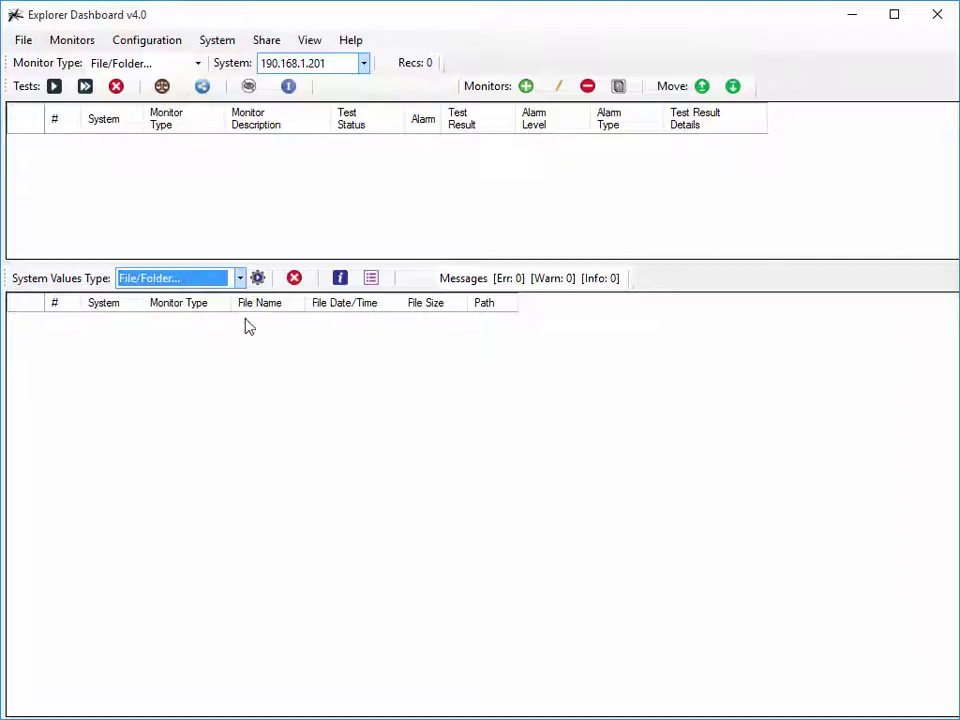
{"action": "left_click", "coordinate": [258, 278]}
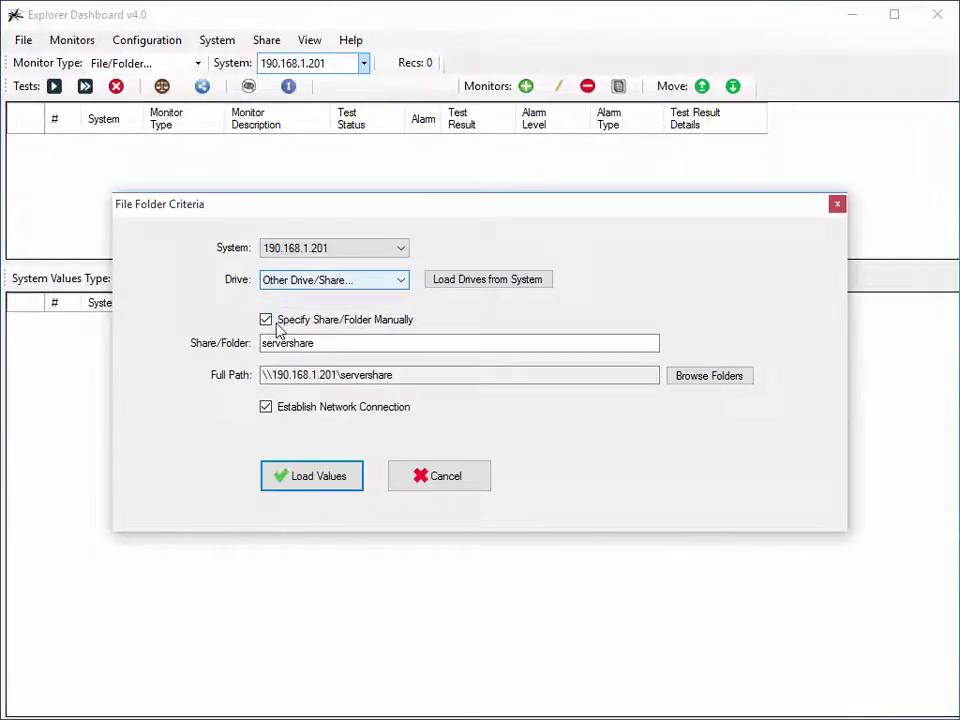
{"action": "left_click", "coordinate": [332, 476]}
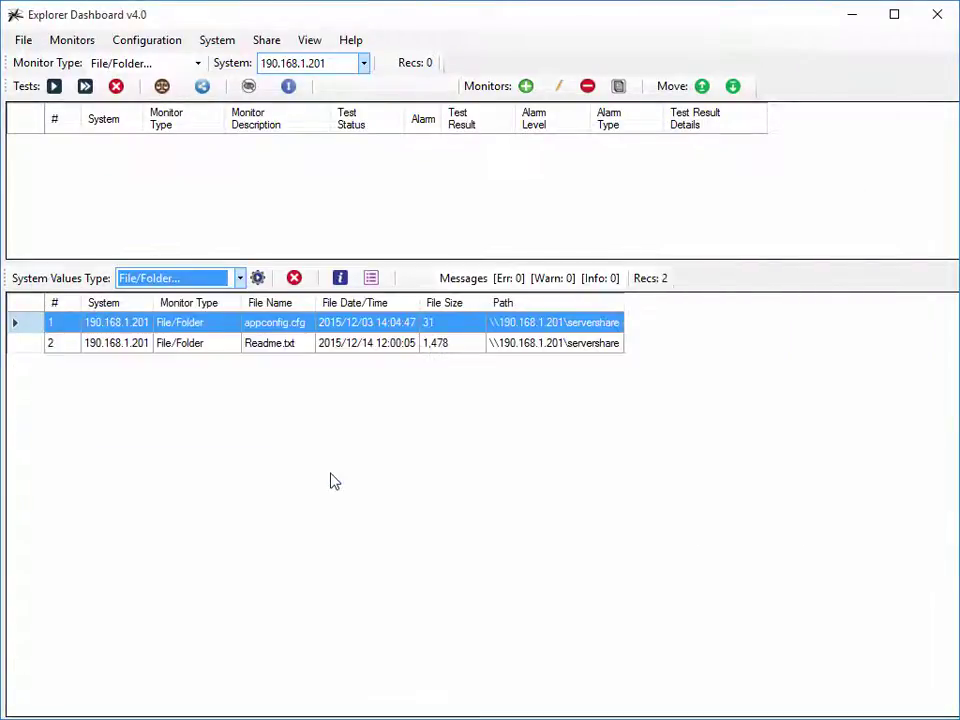
Step: Load a second set of File/Folder values for 190.168.1.201 with the share/folder set to servershare2
{"action": "left_click", "coordinate": [258, 278]}
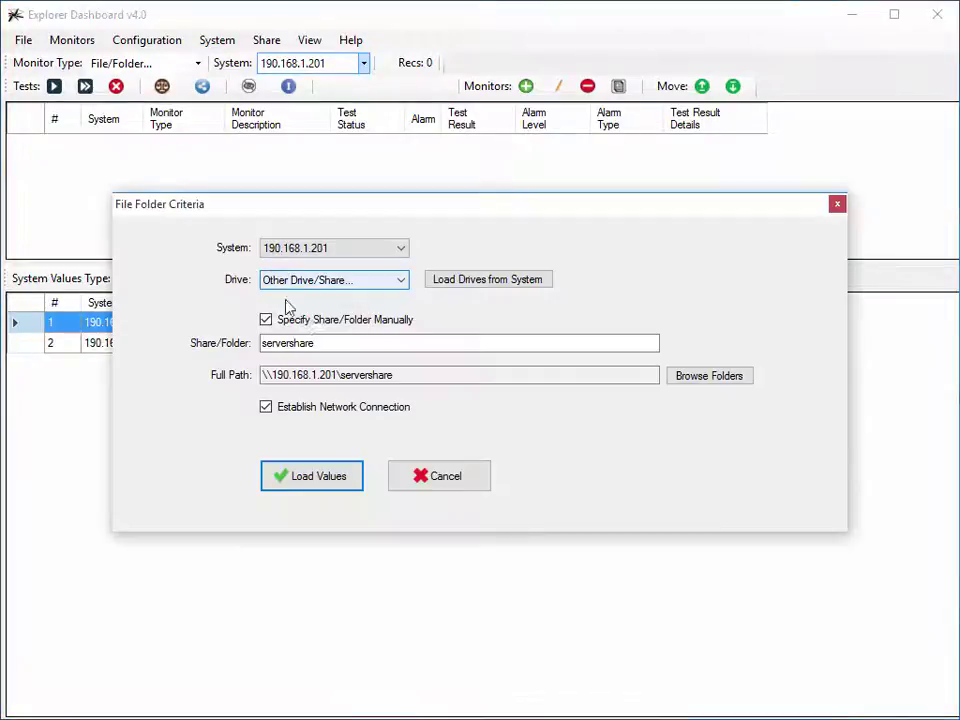
{"action": "type", "text": "2"}
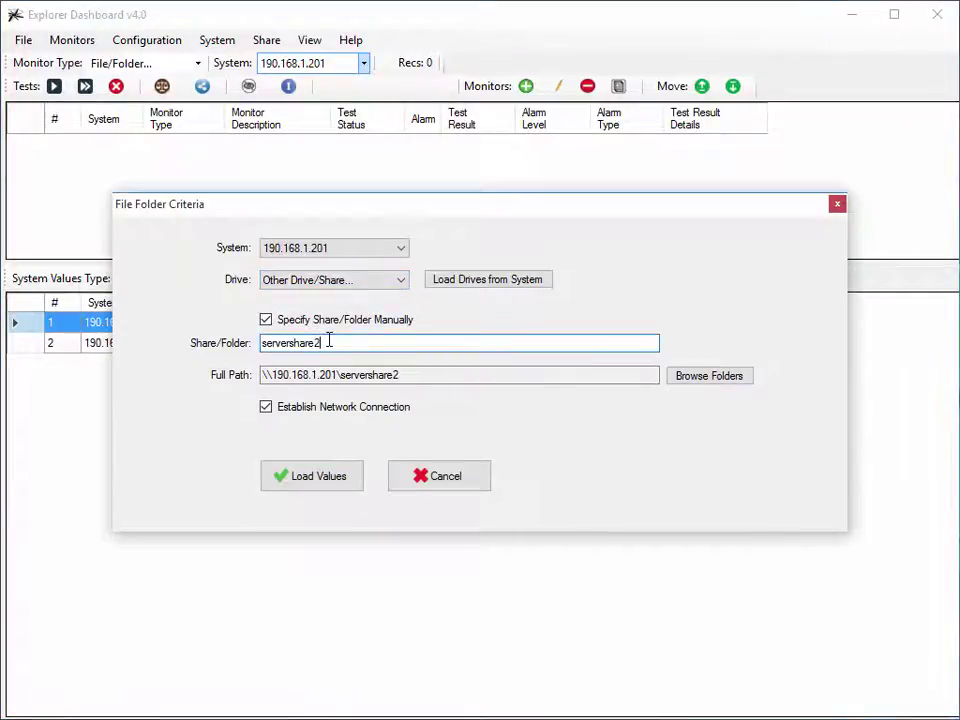
{"action": "left_click", "coordinate": [331, 479]}
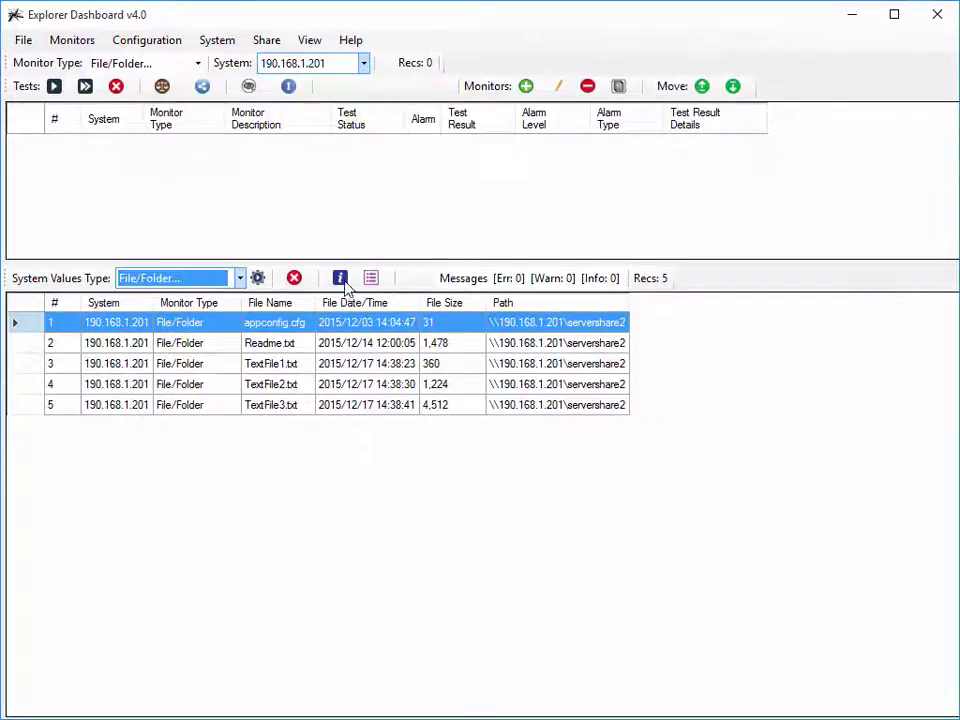
Step: View the criteria used for the displayed File/Folder system values and close the information
{"action": "mouse_move", "coordinate": [344, 286]}
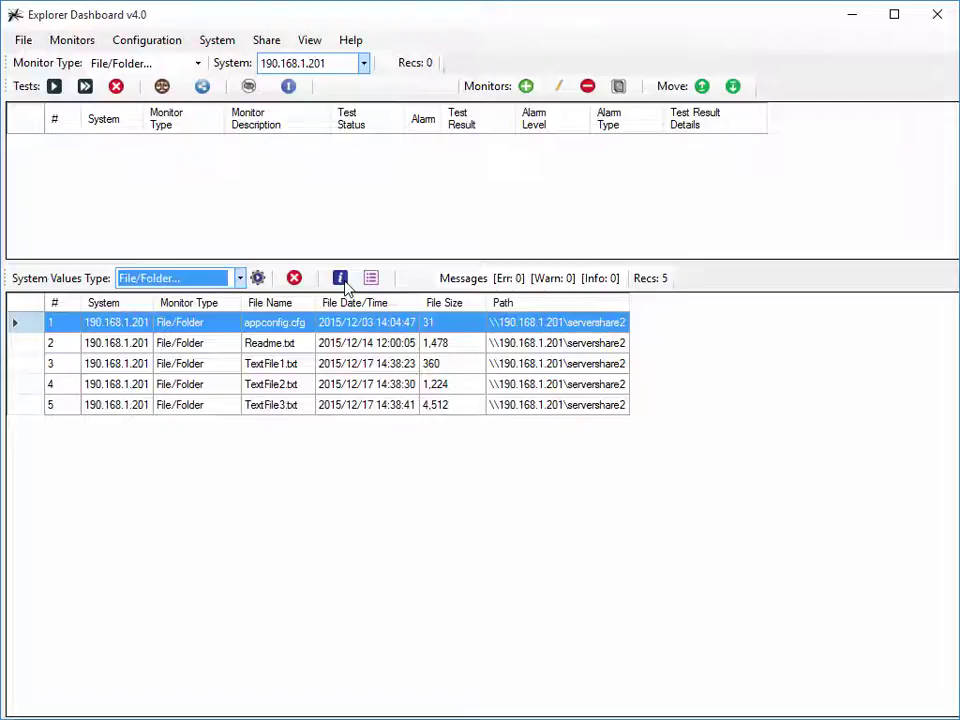
{"action": "left_click", "coordinate": [341, 279]}
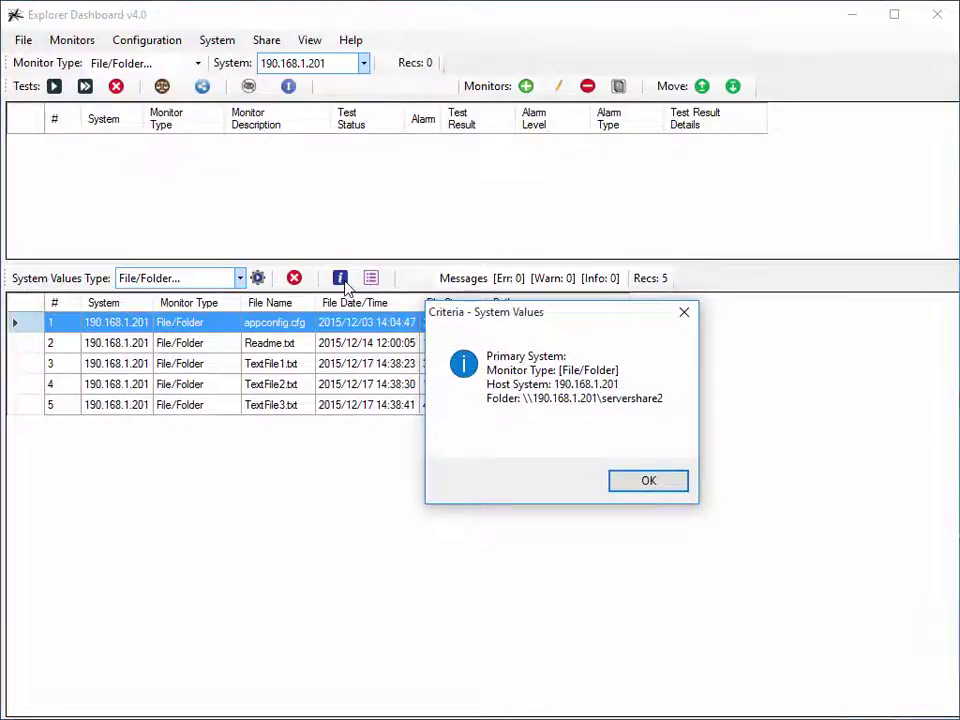
{"action": "left_click", "coordinate": [647, 487]}
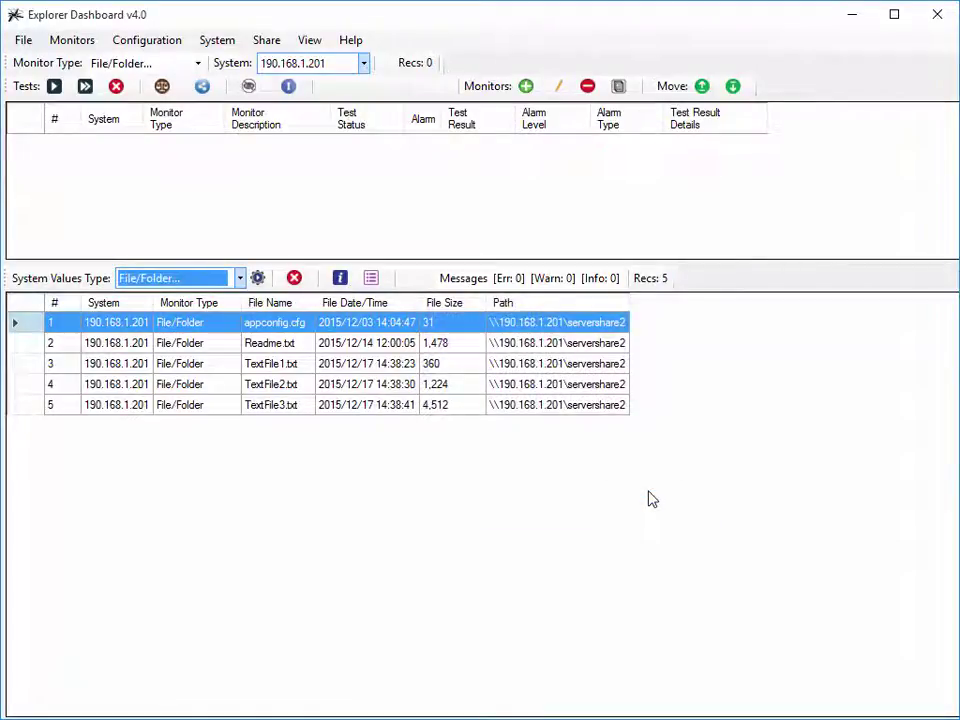
Step: Display the stored File/Folder record for \\190.168.1.201\servershare, and switch back to the servershare2 record
{"action": "left_click", "coordinate": [371, 279]}
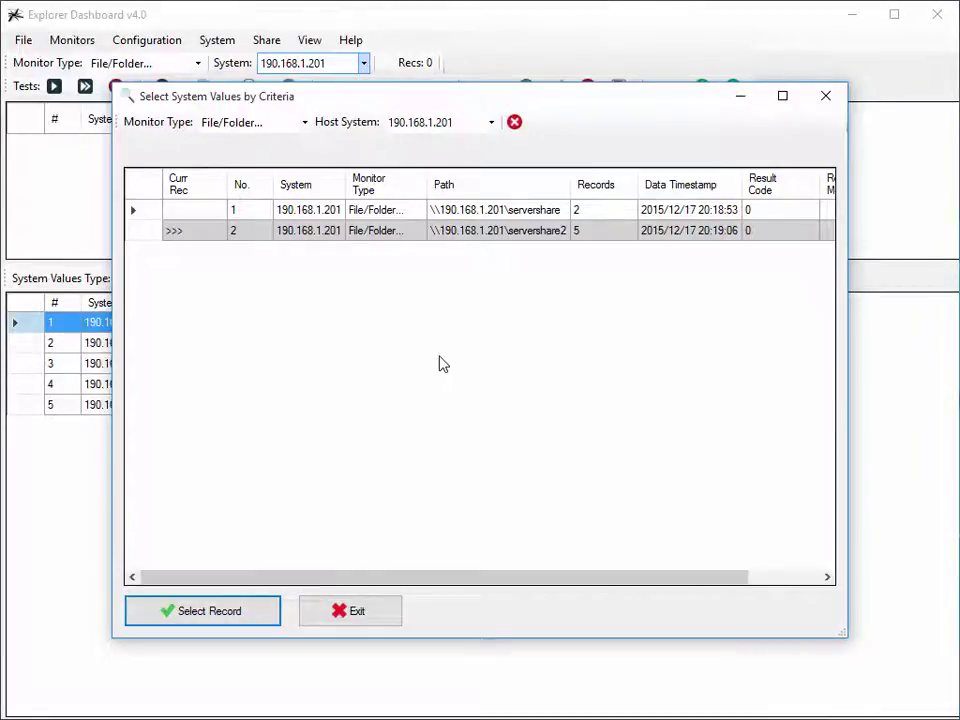
{"action": "left_click", "coordinate": [230, 214]}
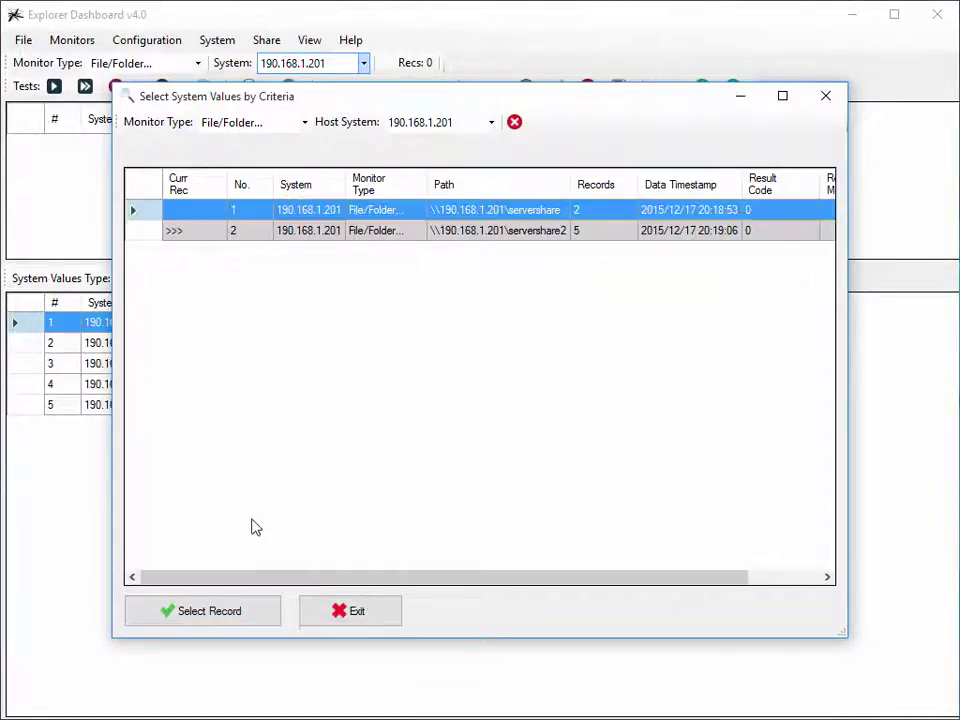
{"action": "left_click", "coordinate": [254, 616]}
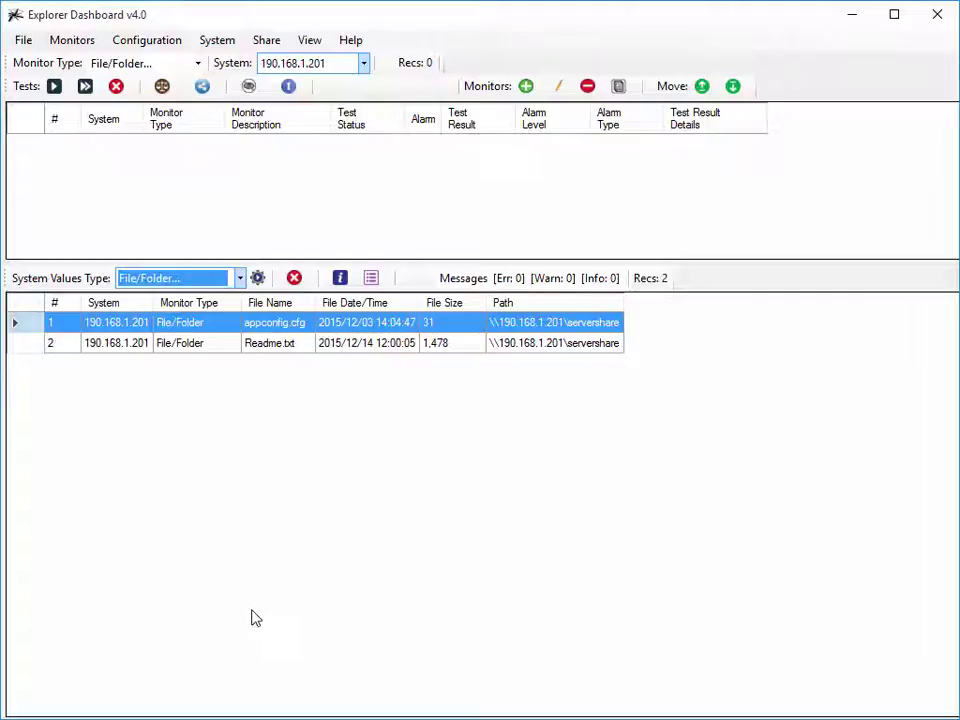
{"action": "left_click", "coordinate": [371, 277]}
{"action": "left_click", "coordinate": [369, 232]}
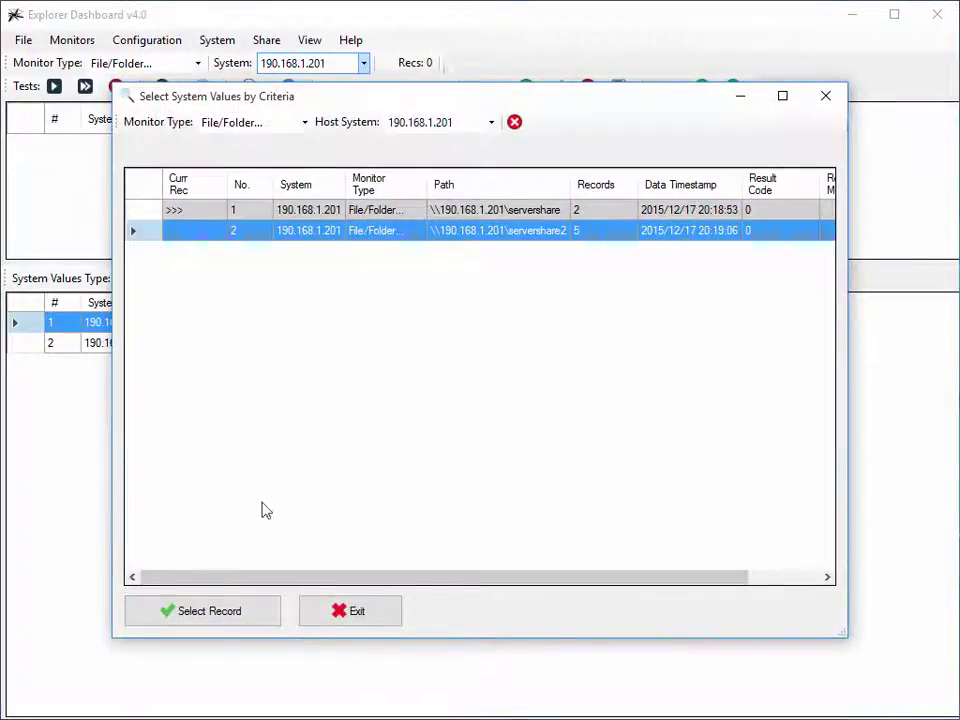
{"action": "left_click", "coordinate": [214, 612]}
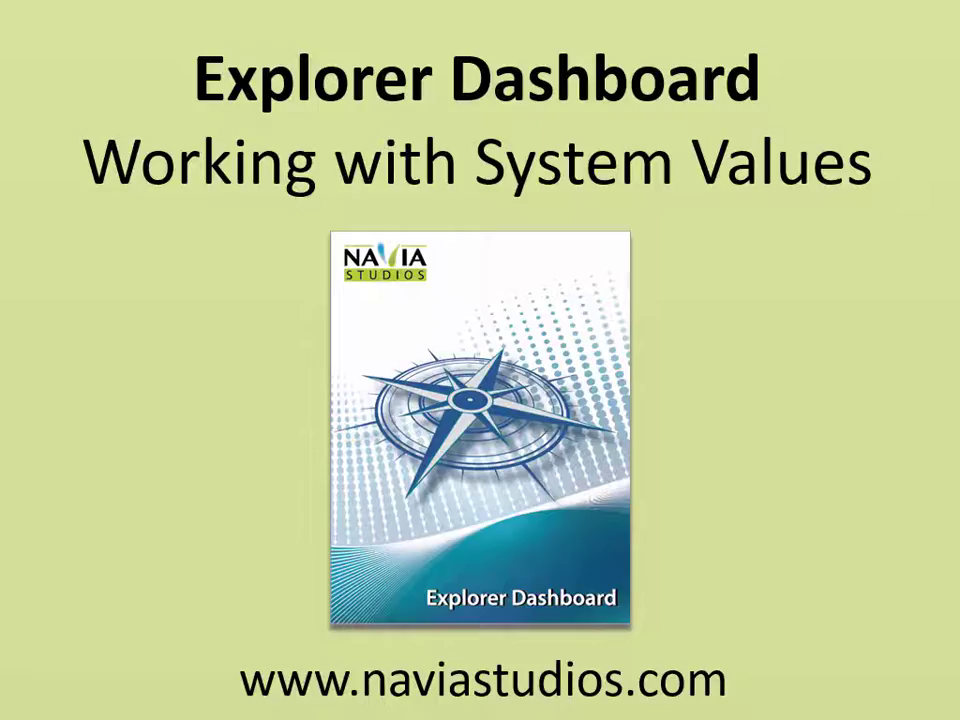